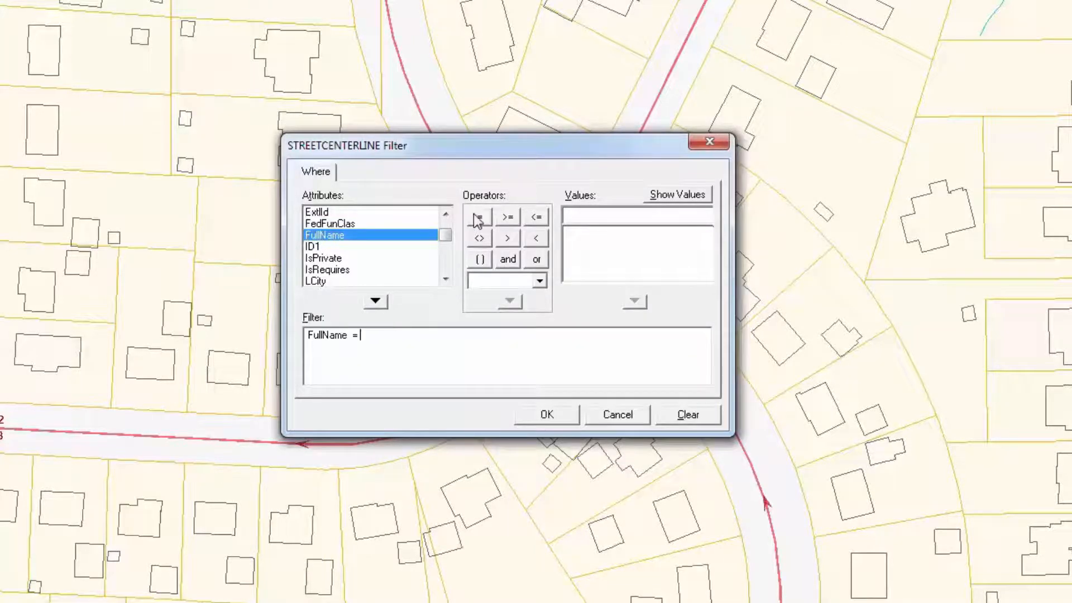
Step: Build the street filter FullName = 'N Hickory Blvd' by picking the value from the listed street names
left_click(663, 197)
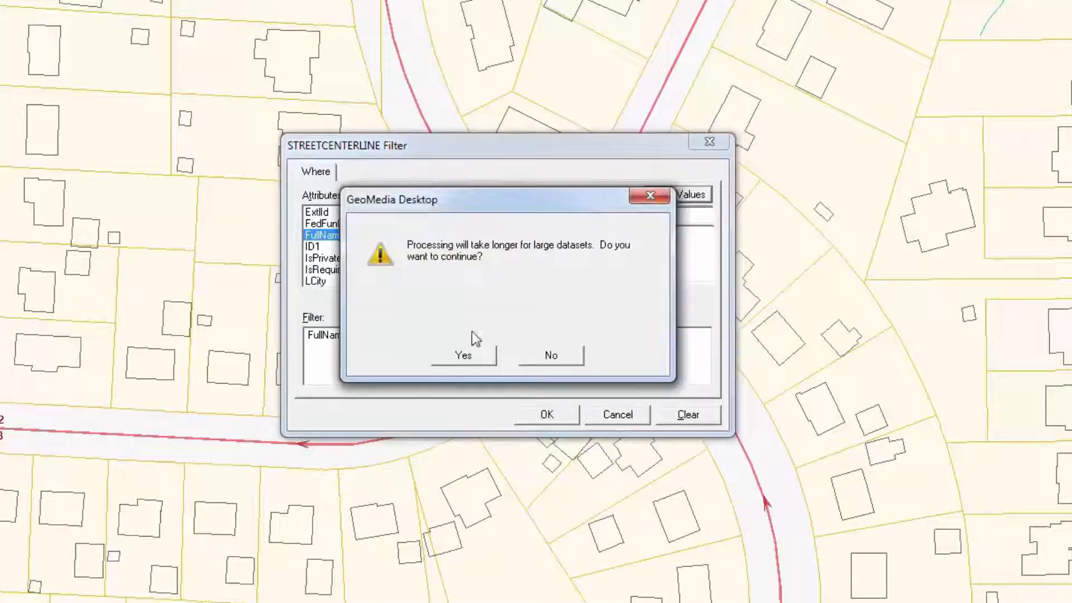
left_click(464, 356)
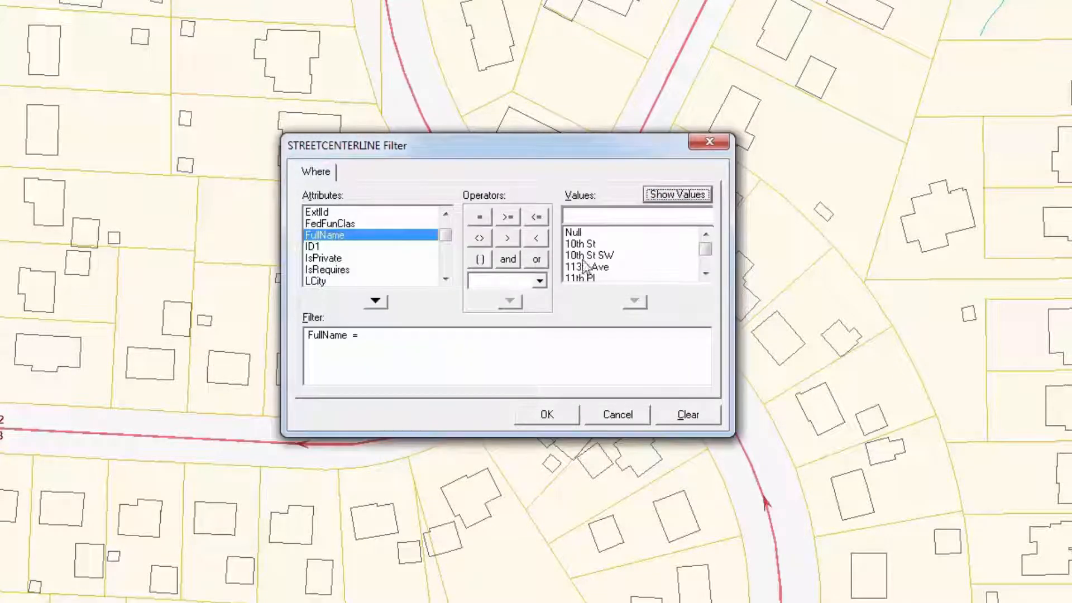
left_click(614, 218)
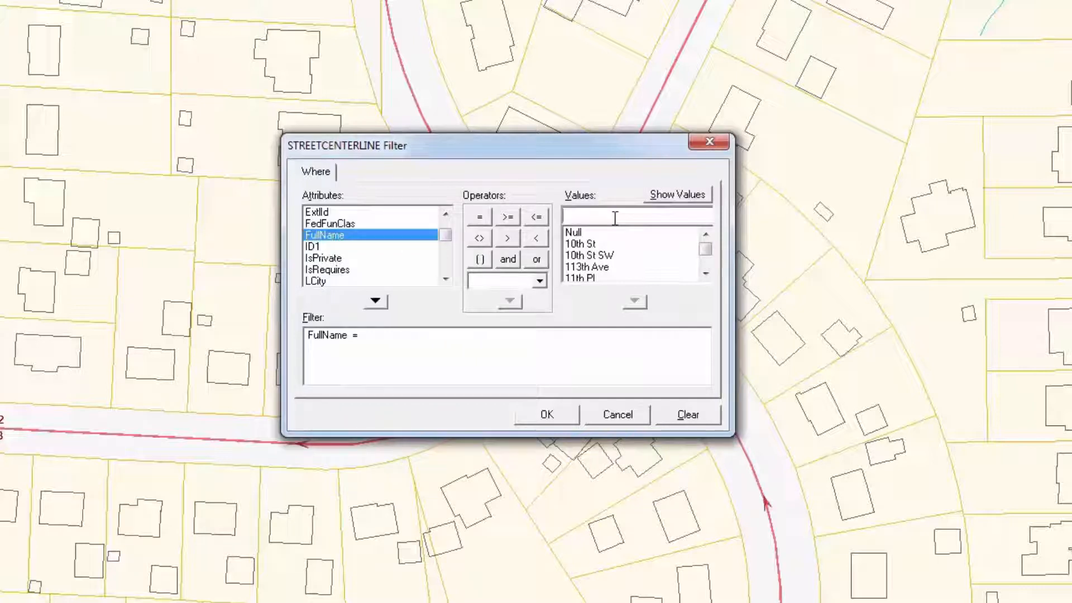
type("N ")
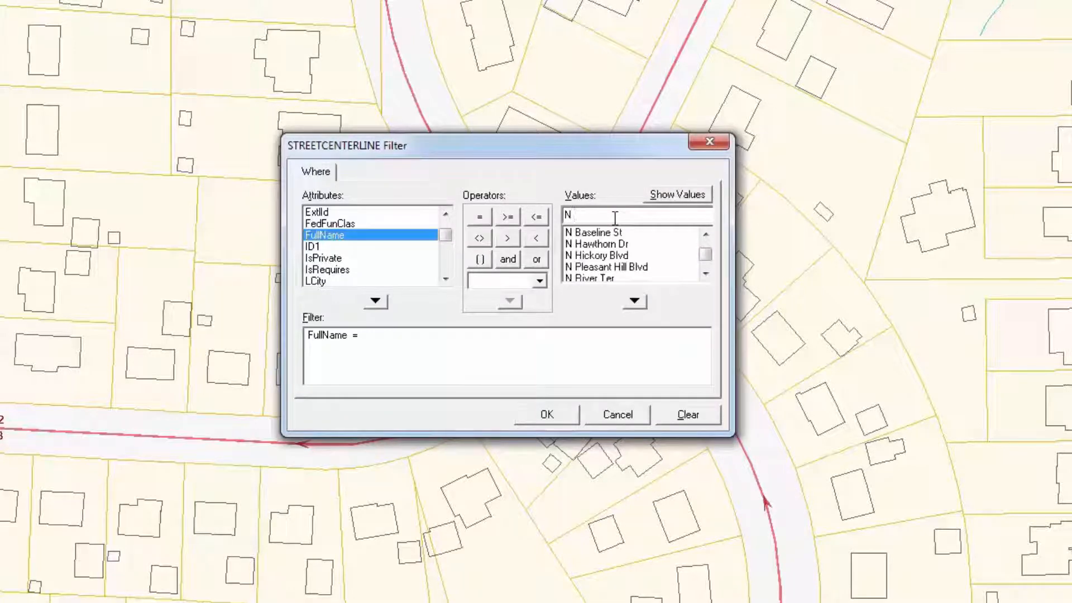
type("H")
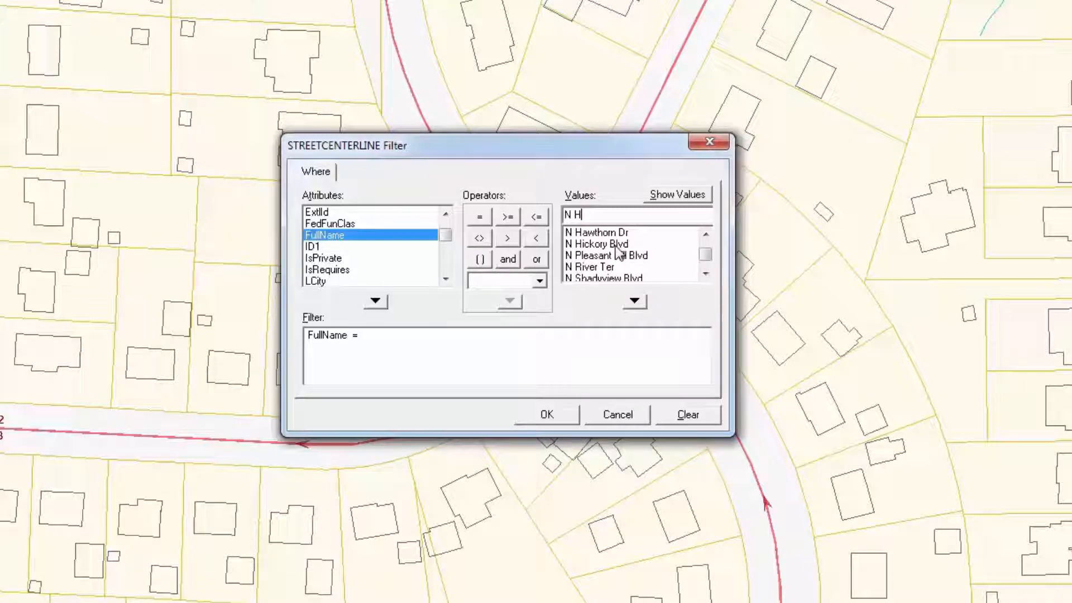
left_click(616, 246)
left_click(635, 302)
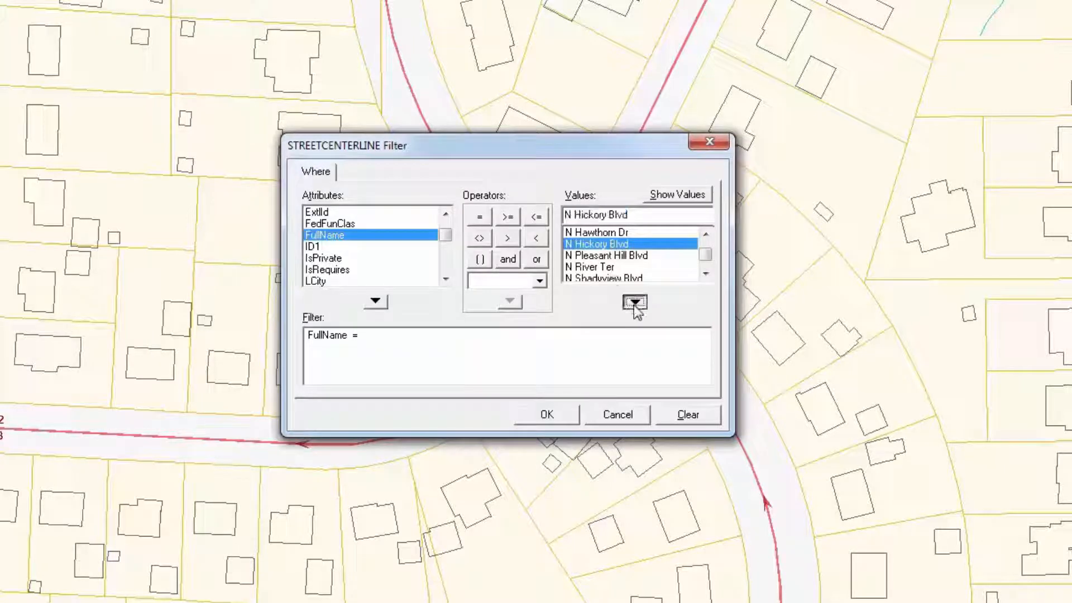
left_click(547, 416)
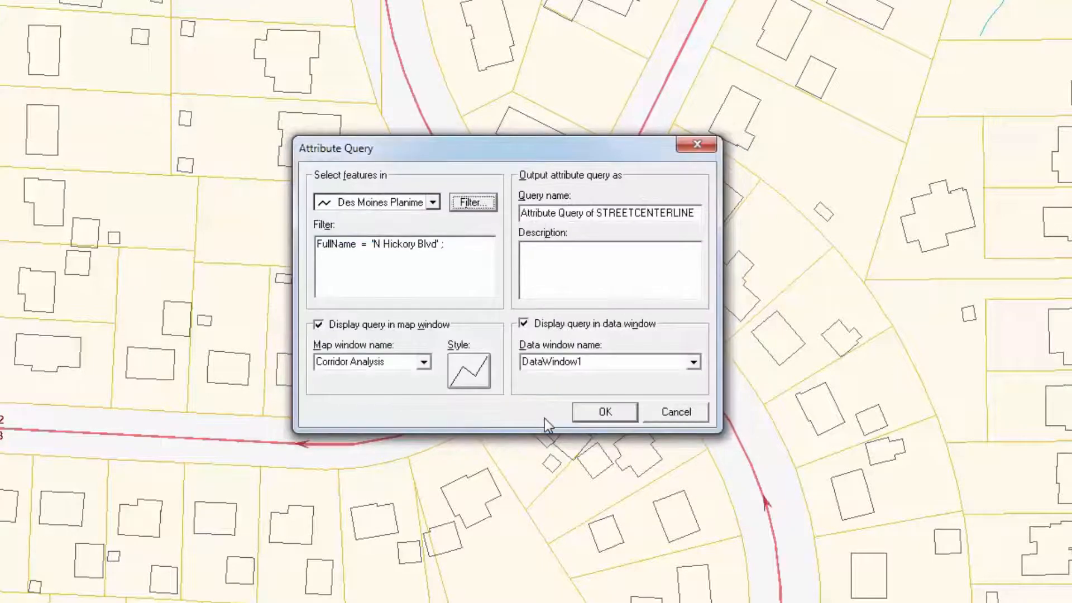
Step: Name the attribute query Q1 Find A Street and copy the default query name into its description
left_click(608, 215)
key("ctrl+c")
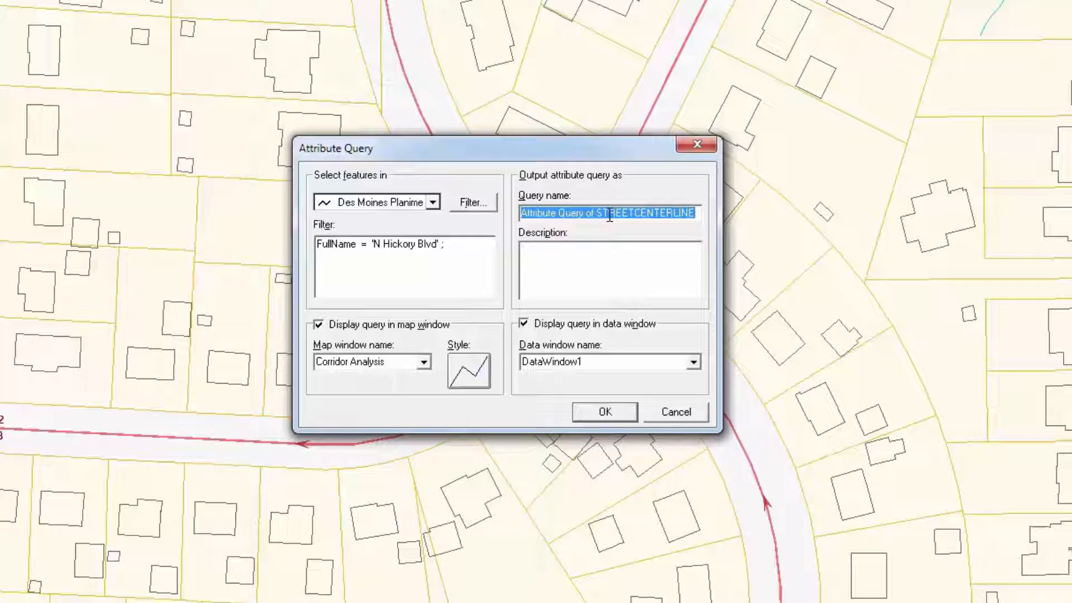
left_click(627, 256)
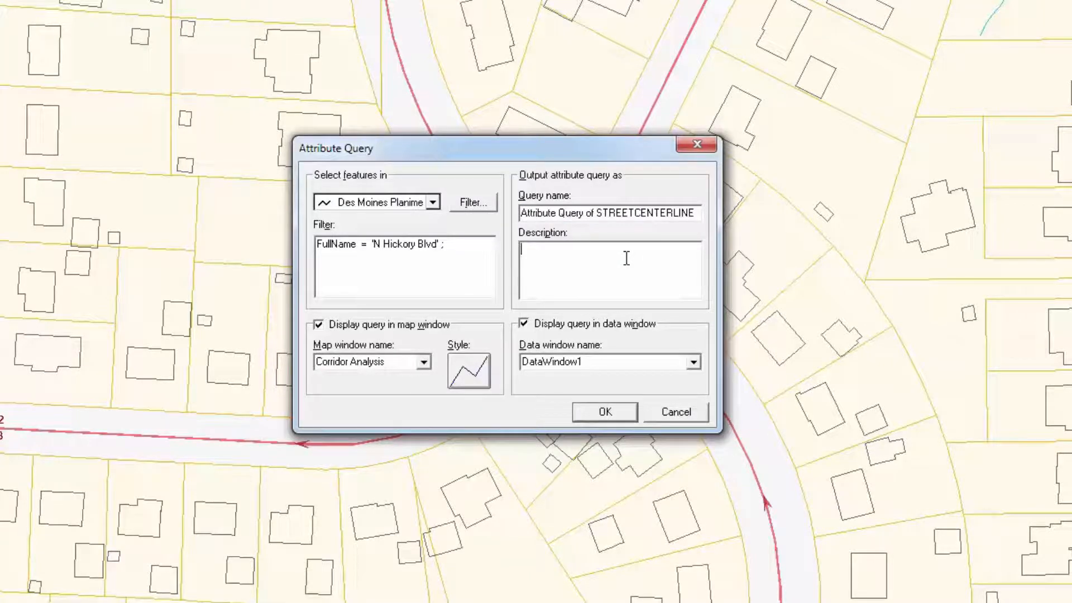
key("ctrl+v")
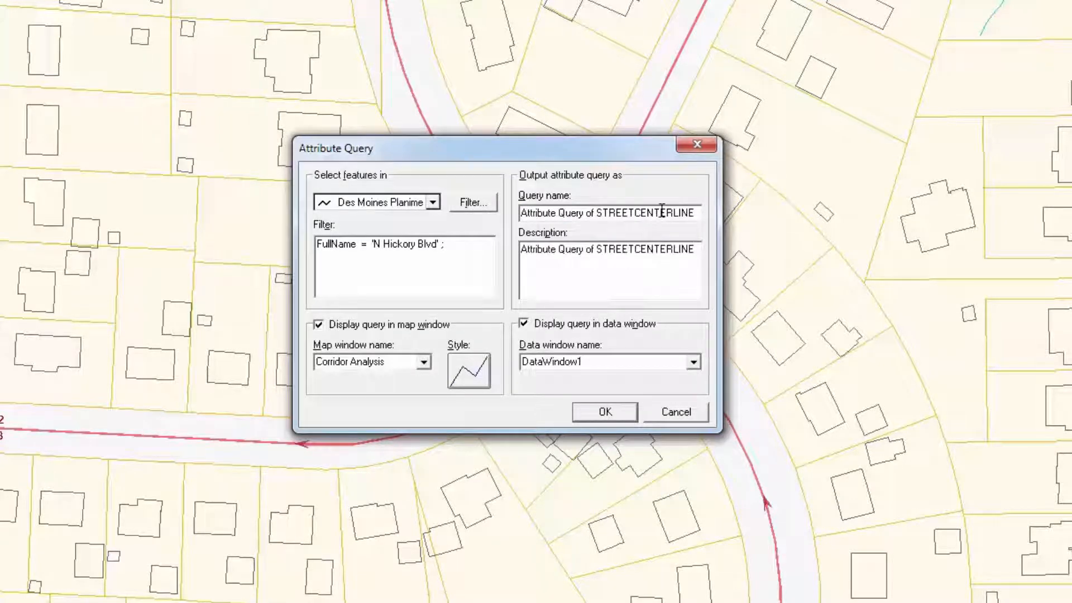
key("shift+Tab")
type("Q")
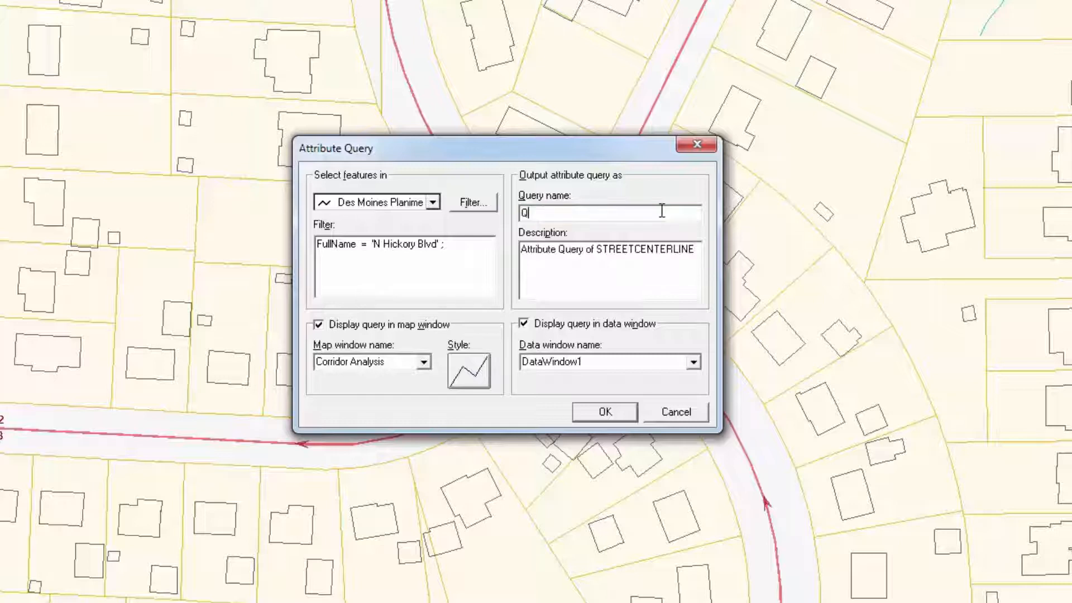
type("1 Find A Street")
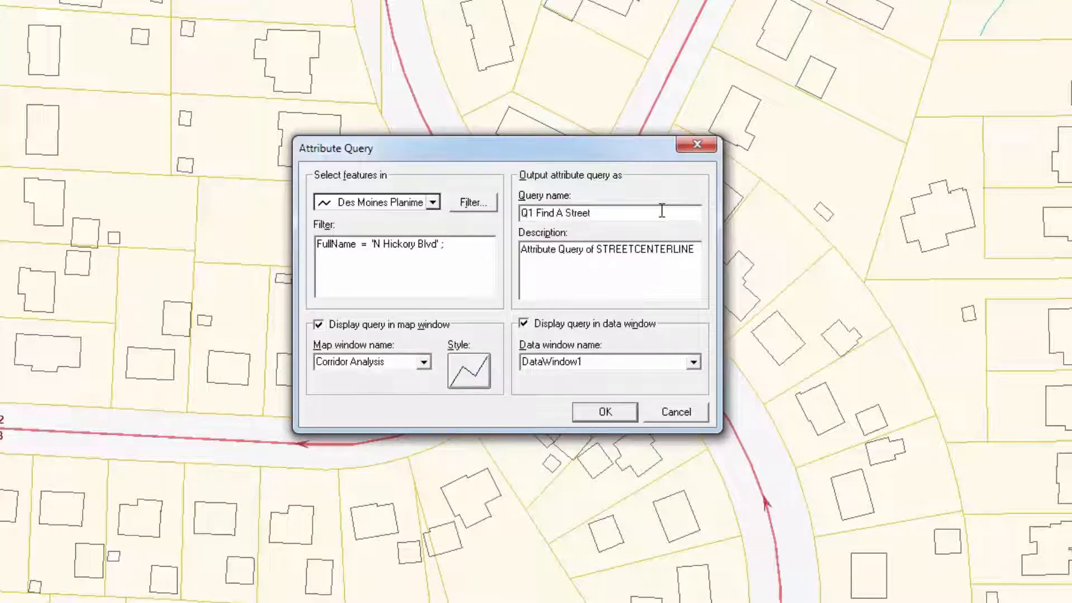
Step: Run the query with the Q1 Find A Street line style and without displaying it in a data window
left_click(459, 377)
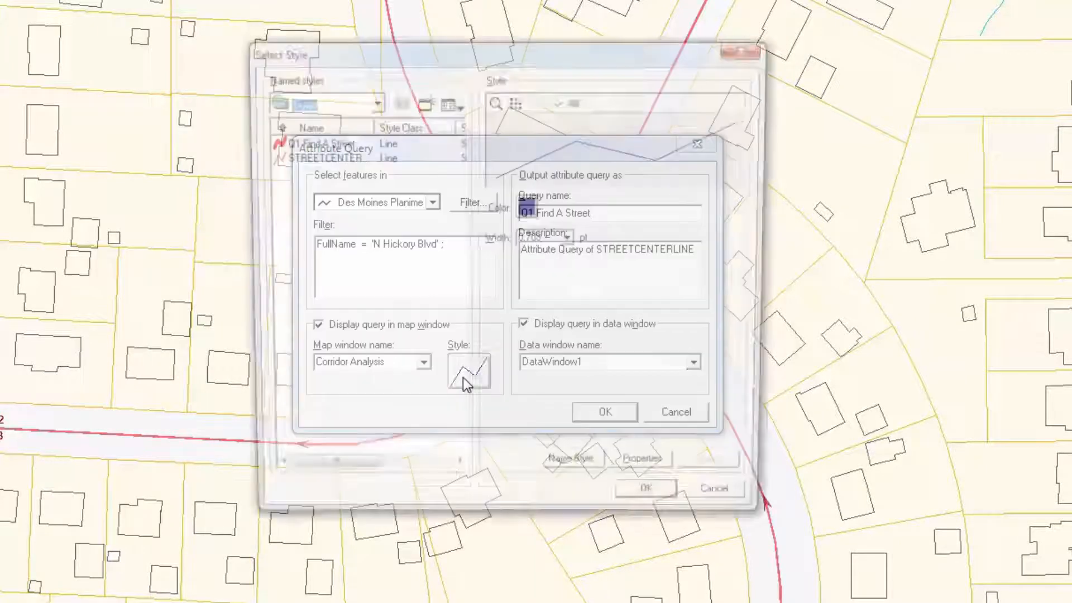
left_click(285, 143)
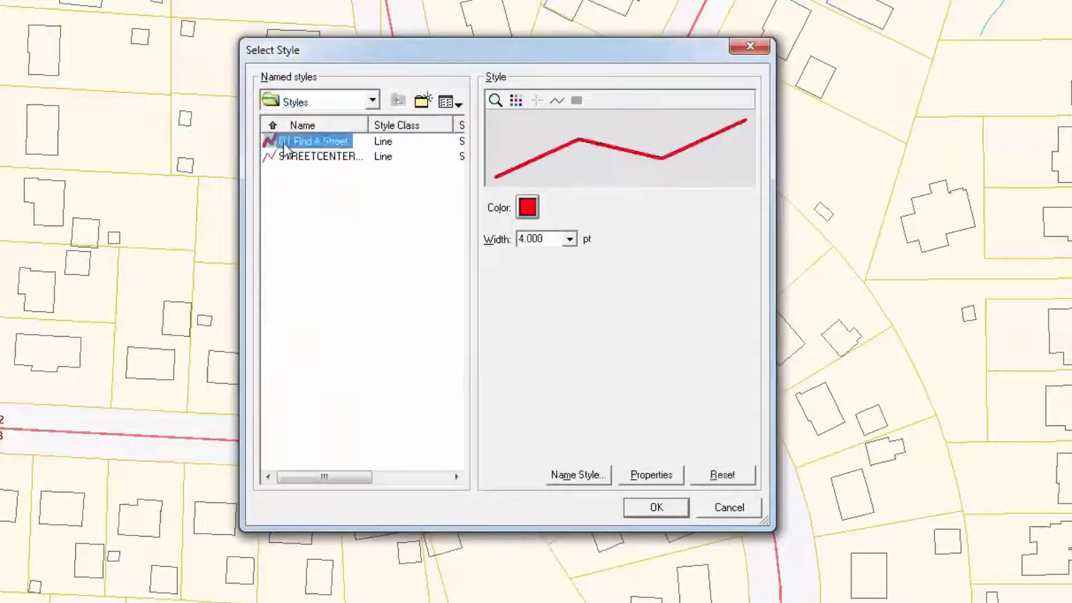
left_click(651, 507)
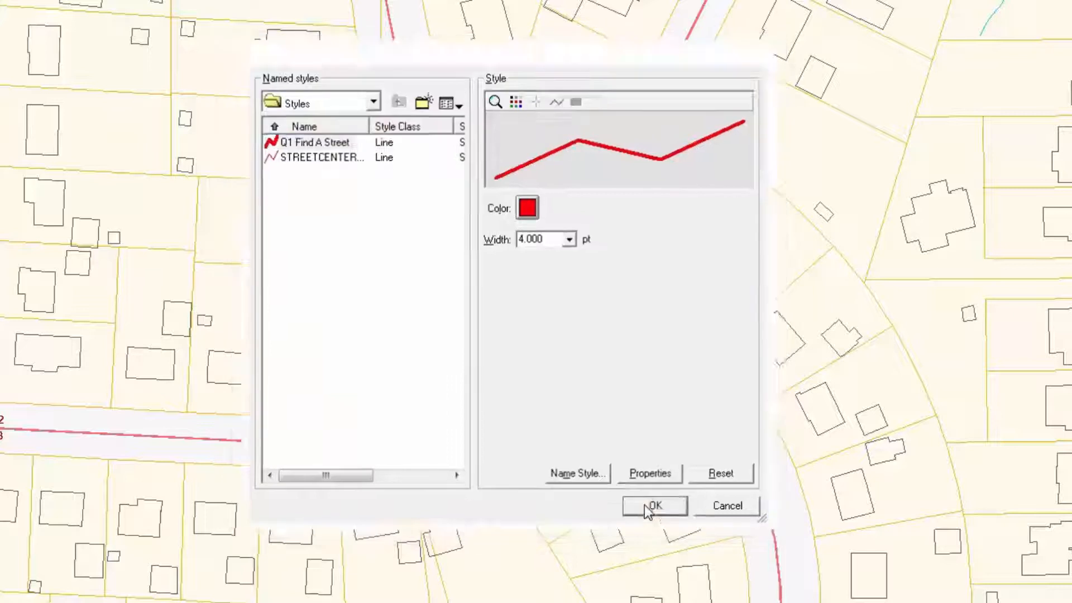
left_click(537, 327)
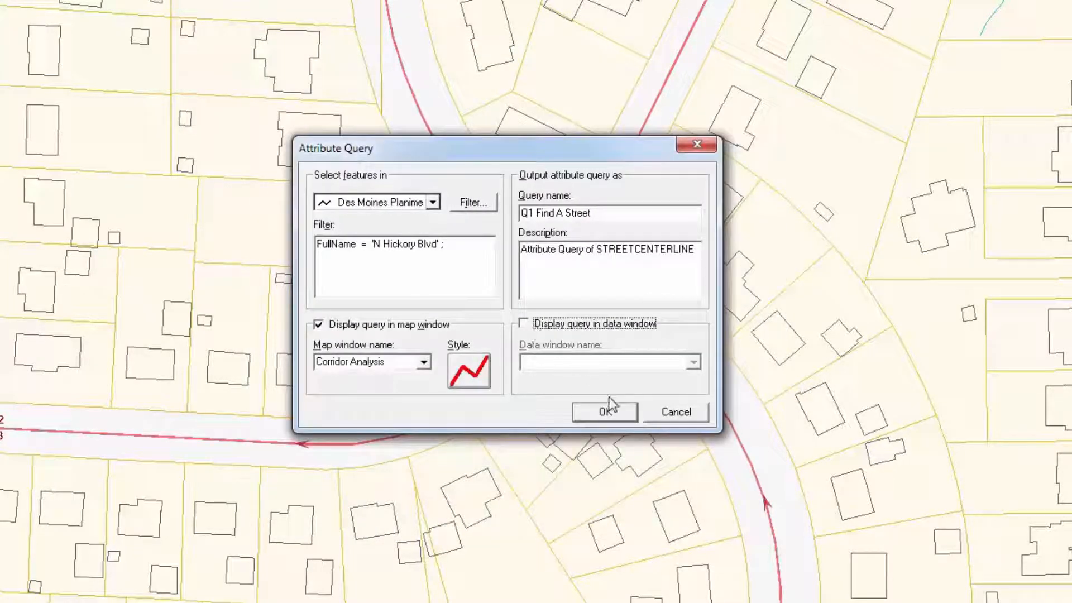
left_click(606, 412)
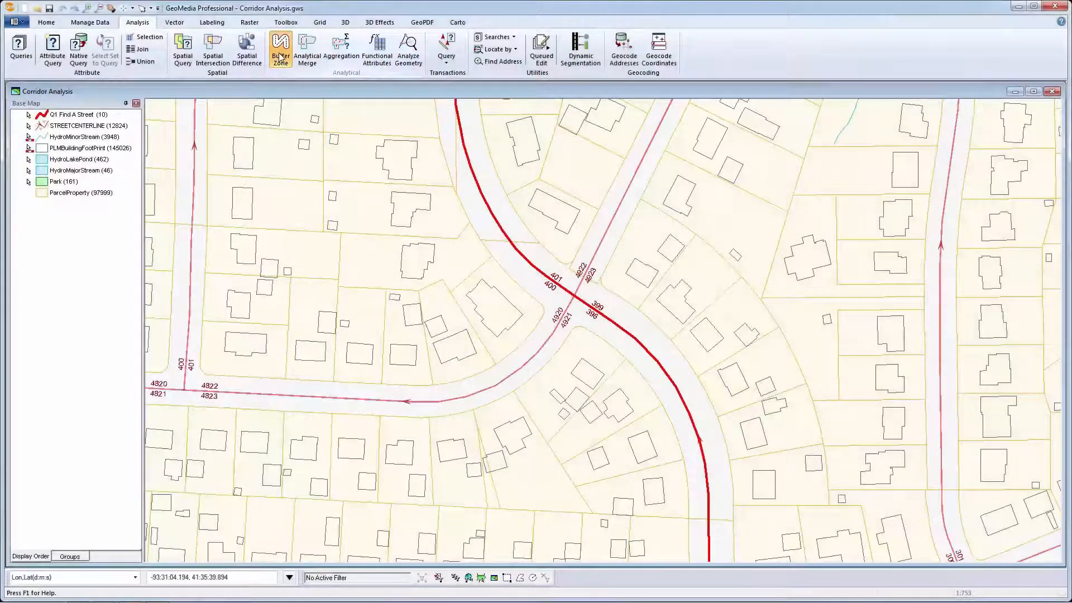
Step: Start a buffer zone around the Q1 Find A Street query
left_click(281, 56)
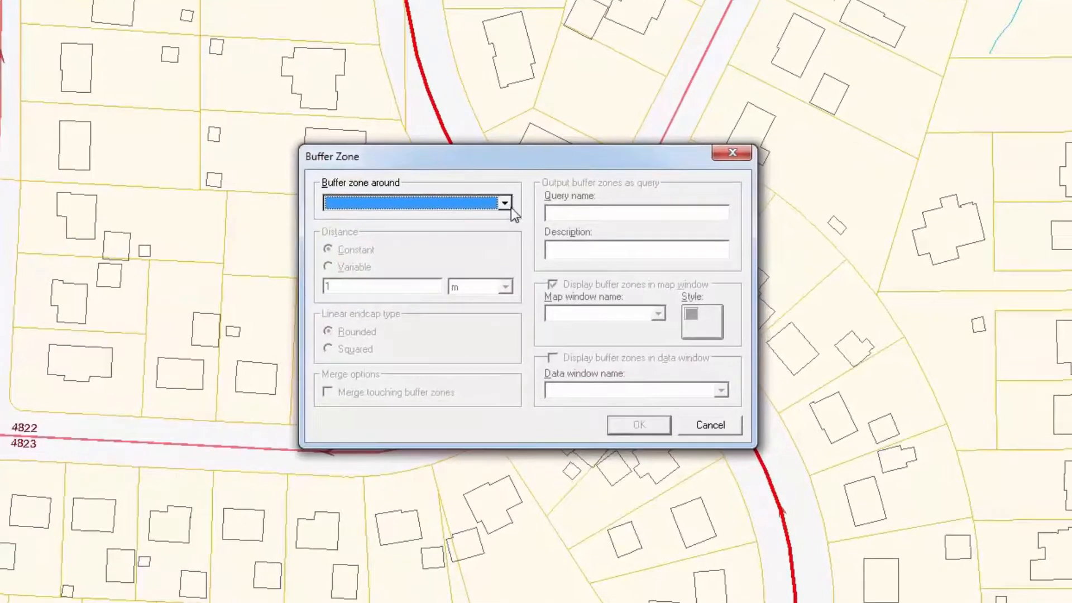
left_click(509, 205)
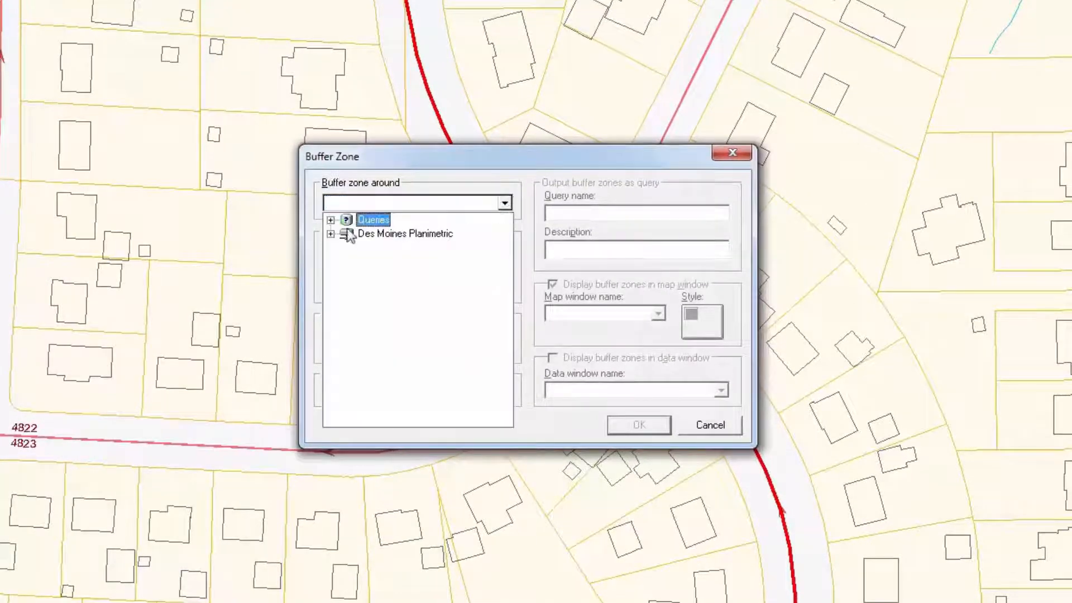
left_click(330, 220)
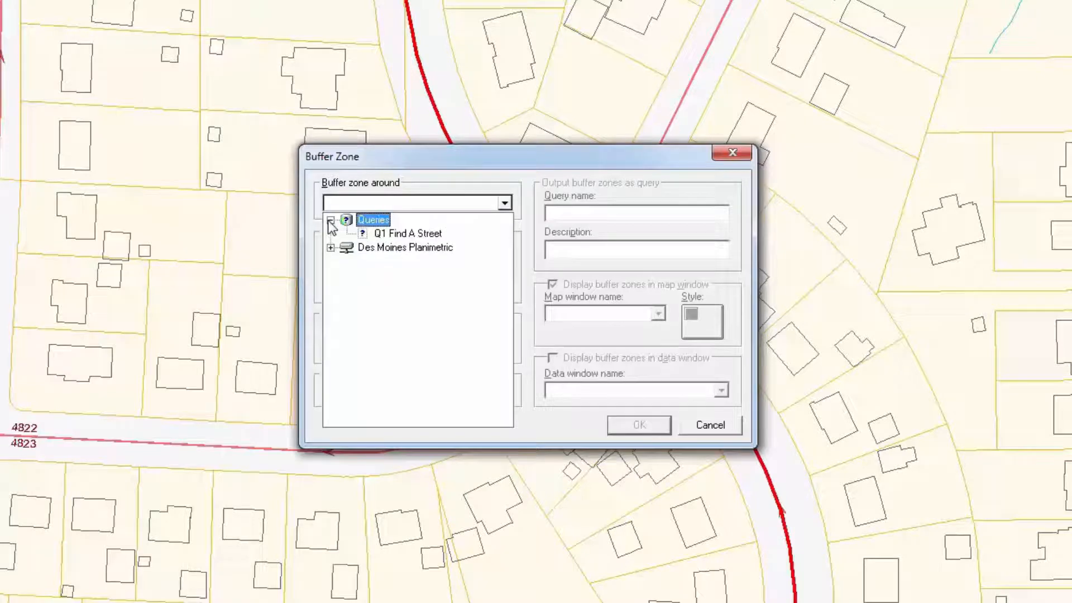
left_click(419, 233)
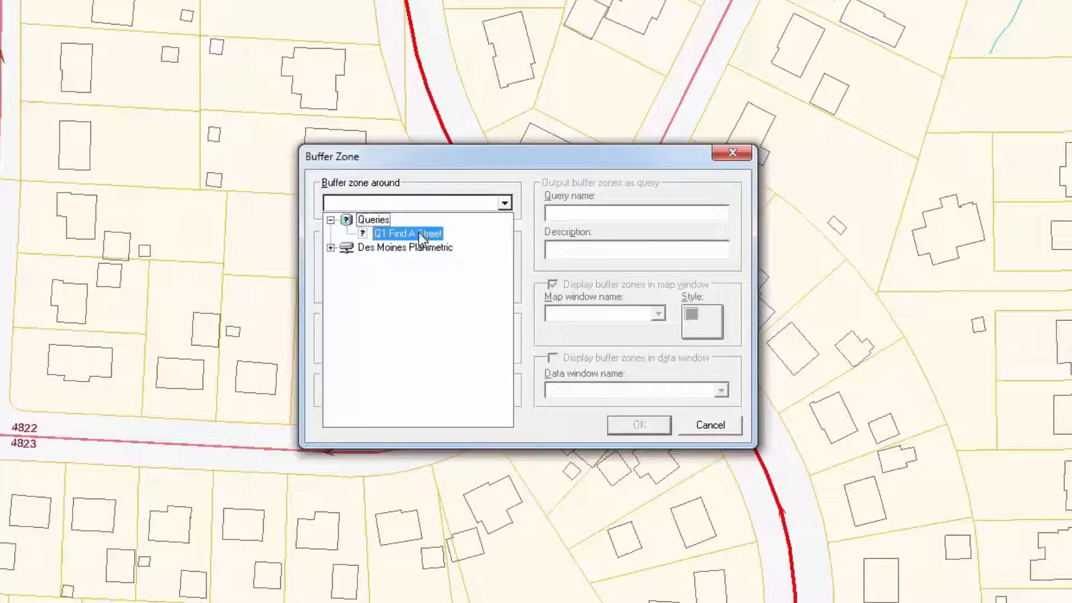
left_click(419, 233)
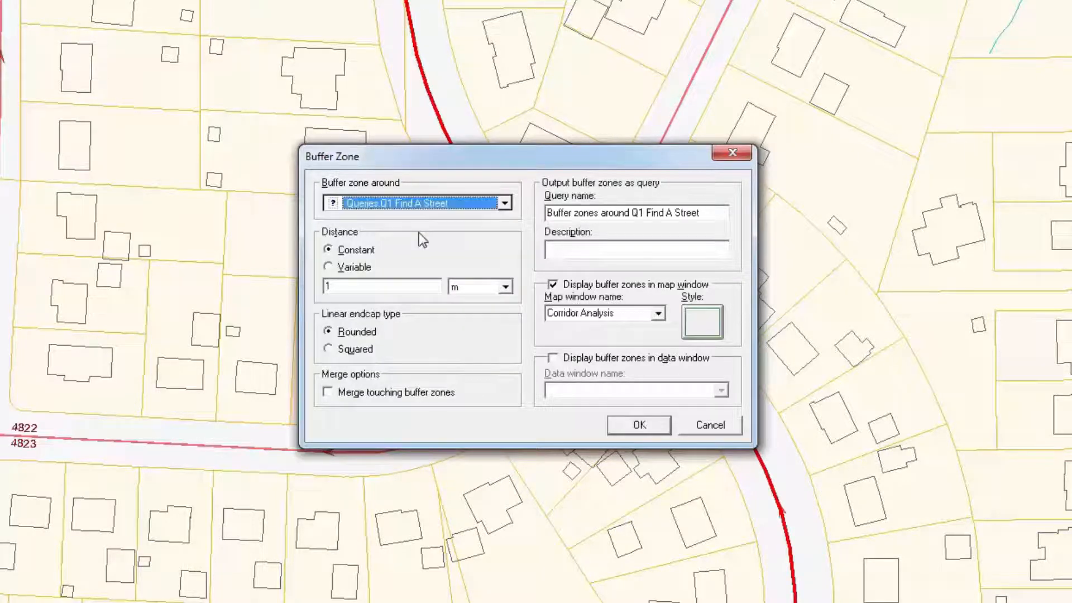
Step: Set a constant 25 m buffer distance with rounded endcaps and merge touching buffer zones
double_click(401, 286)
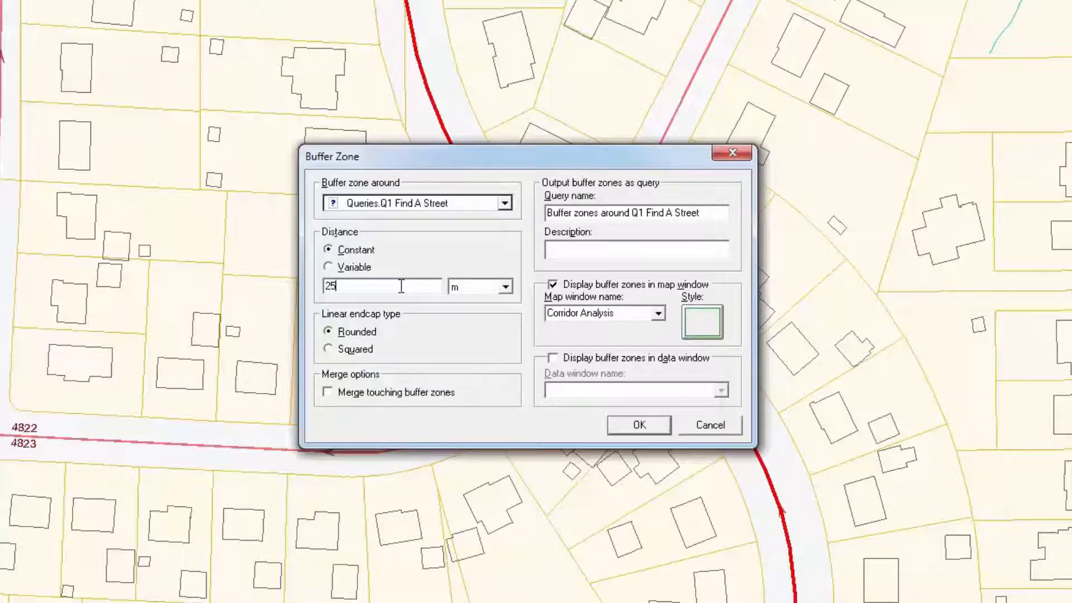
key("Tab")
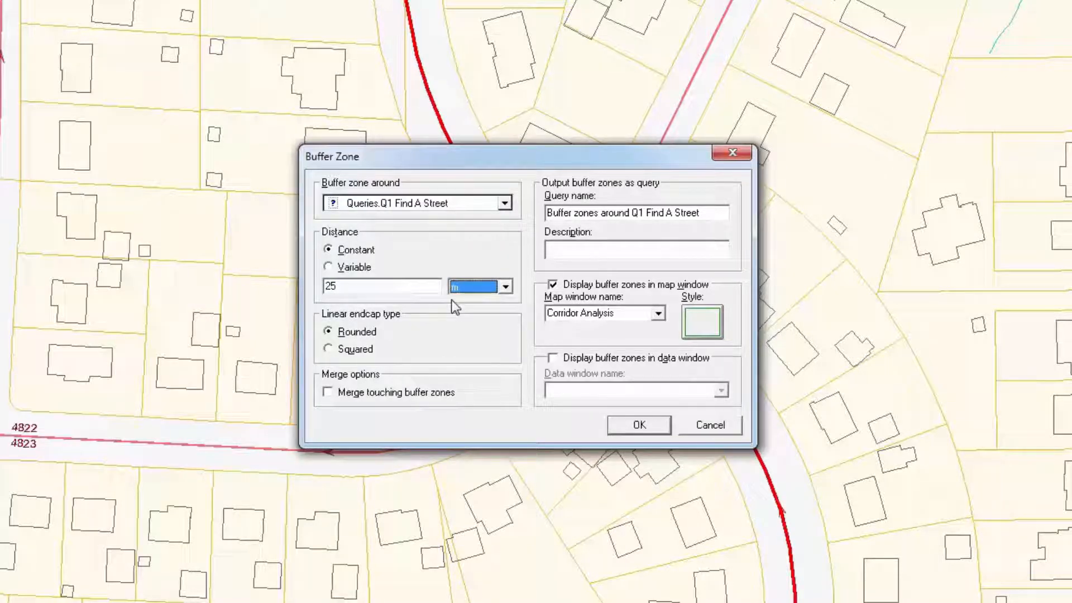
left_click(365, 338)
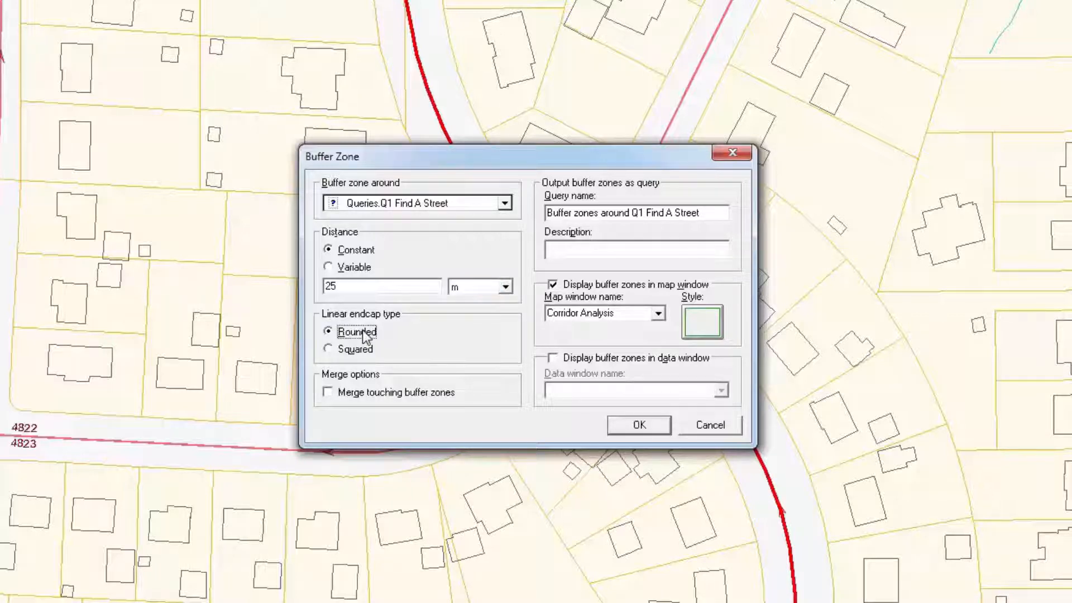
left_click(387, 392)
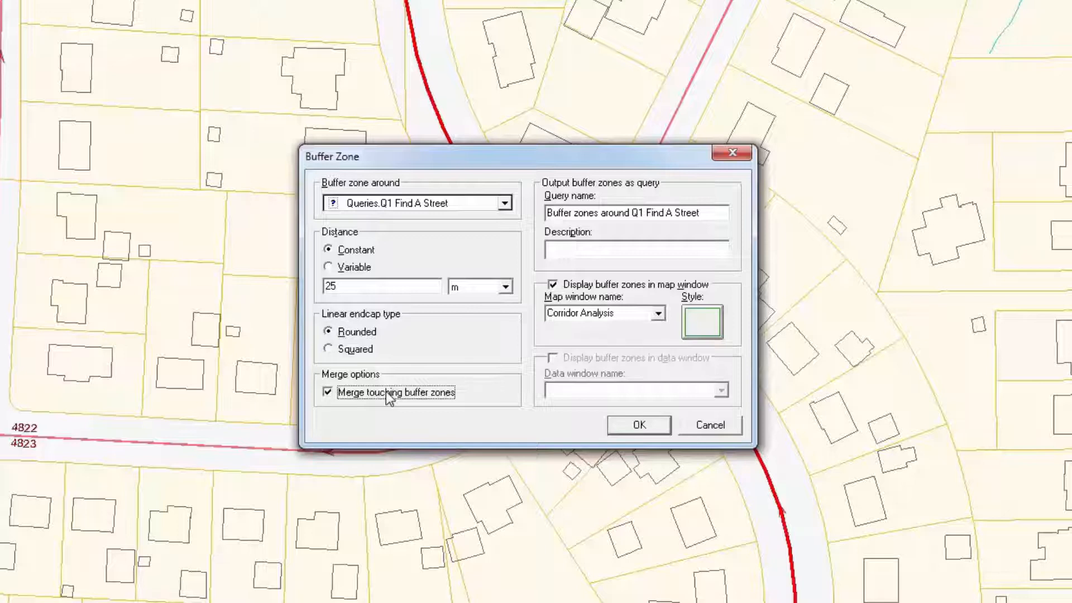
Step: Name the buffer query Q2 Buffer Q1 for Zone and copy the default name into its description
left_click(712, 217)
key("ctrl+c")
left_click(714, 249)
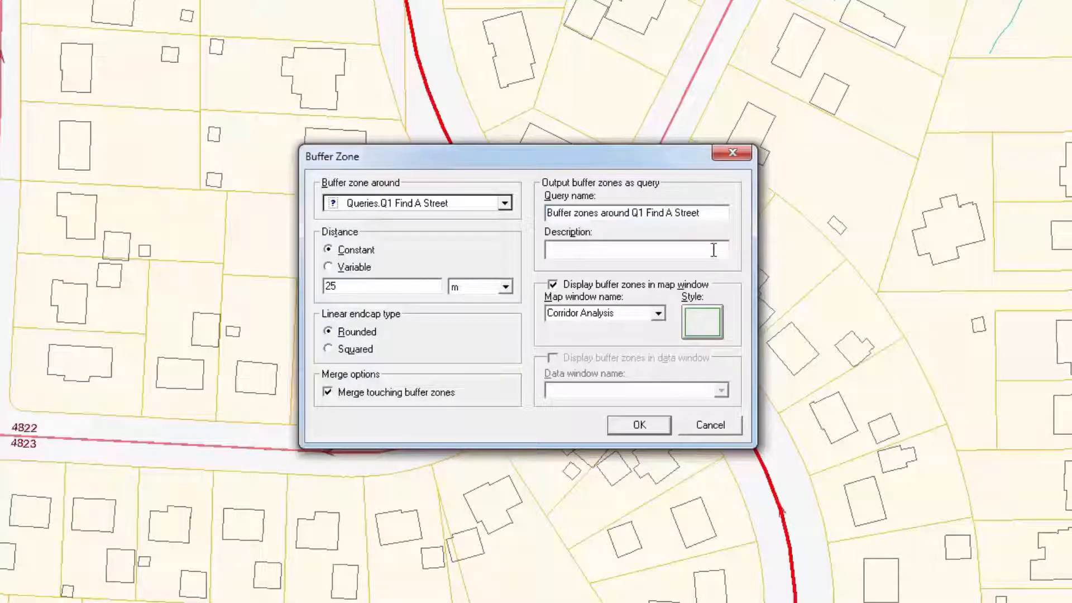
key("ctrl+v")
left_click(706, 214)
type("Q2 Buffer Q1 for Zone")
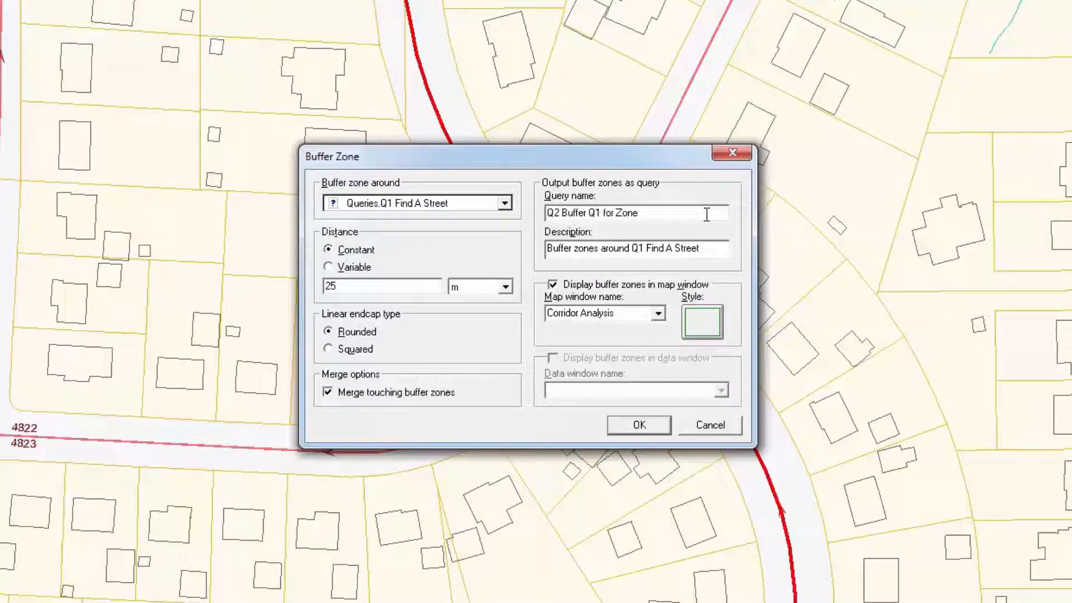
Step: Apply the Q2 Buffer Q1 for Zone area style and create the buffer zones
left_click(701, 322)
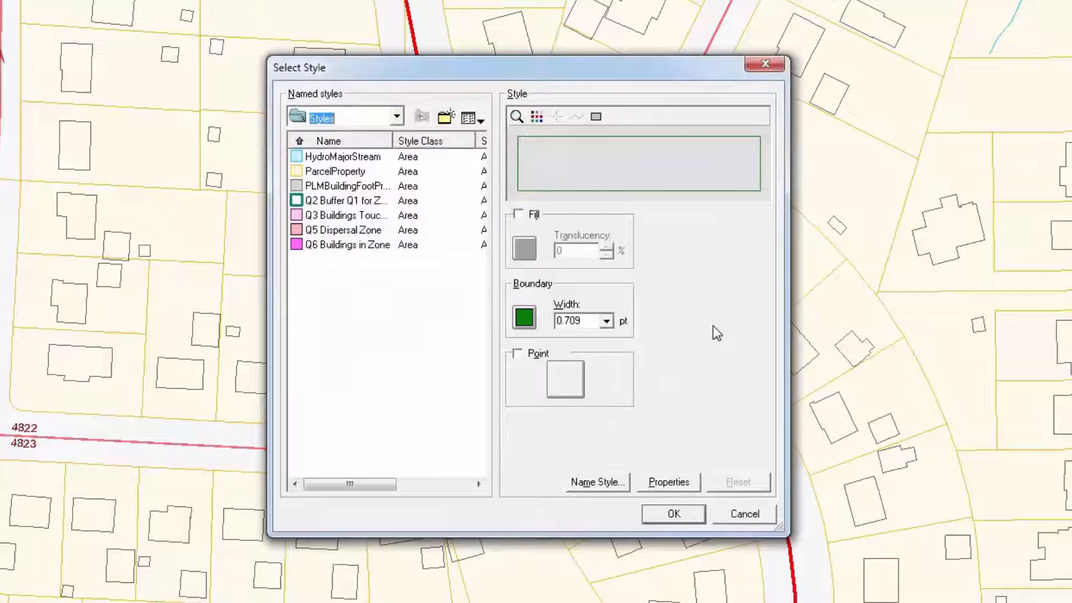
left_click(362, 201)
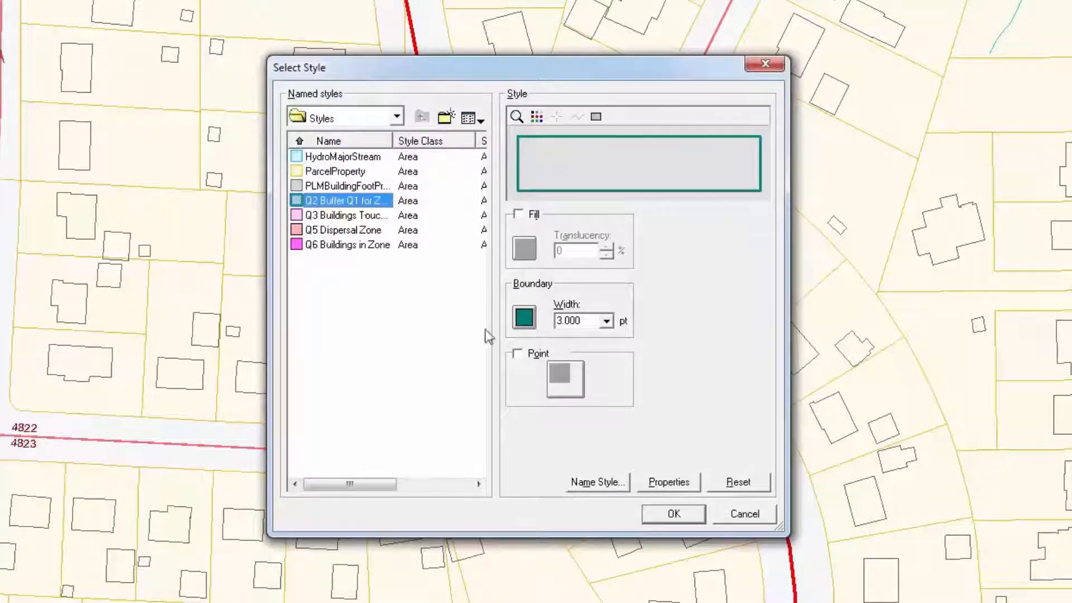
left_click(670, 517)
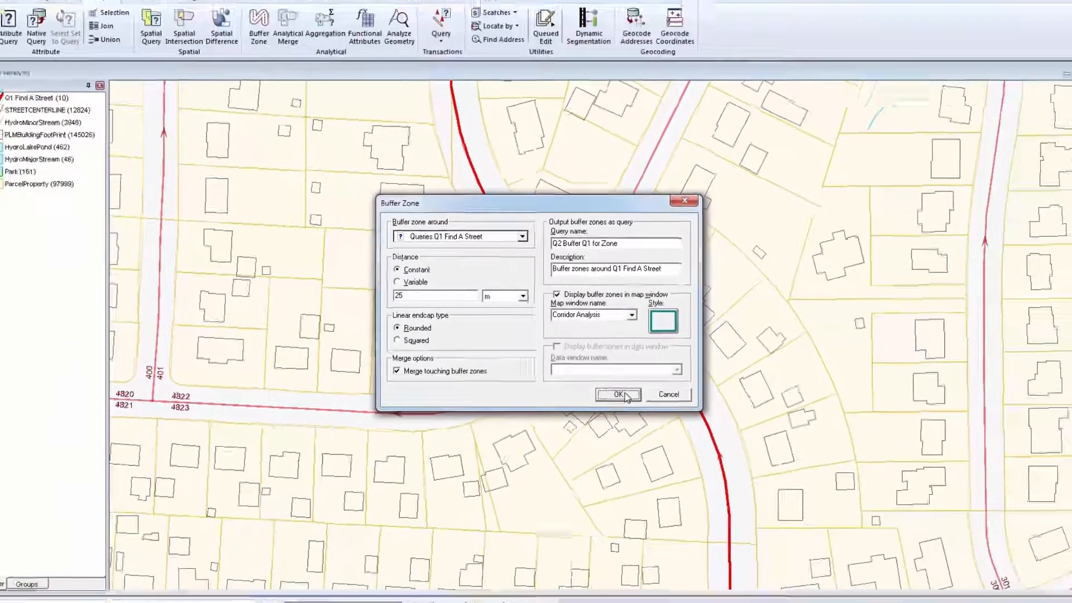
left_click(619, 394)
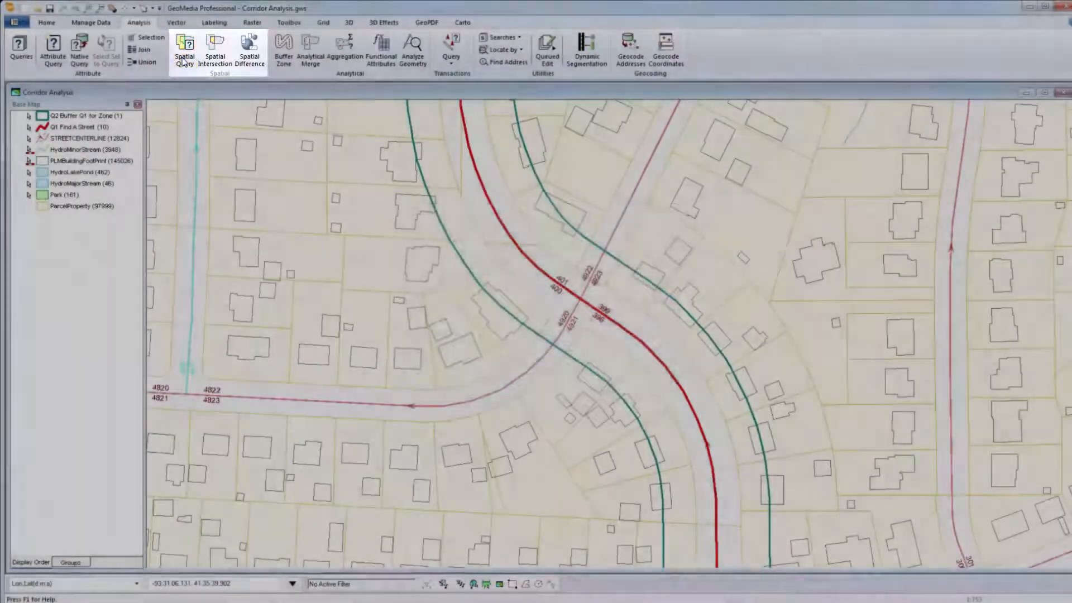
Step: Start a spatial query selecting features in the PLMBuildingFootPrint feature class of Des Moines Planimetric
left_click(185, 59)
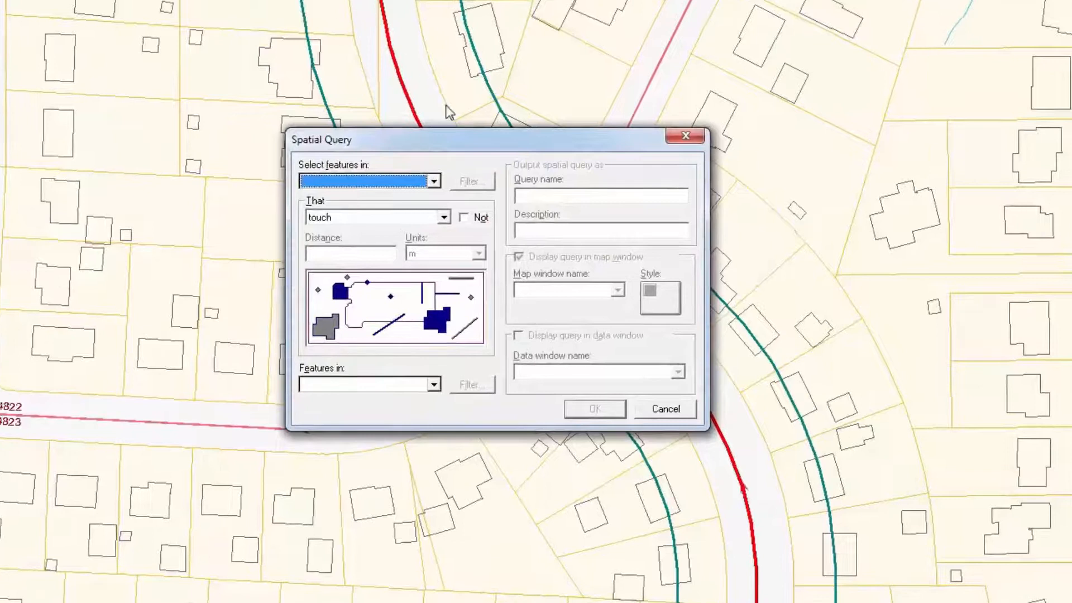
left_click(433, 182)
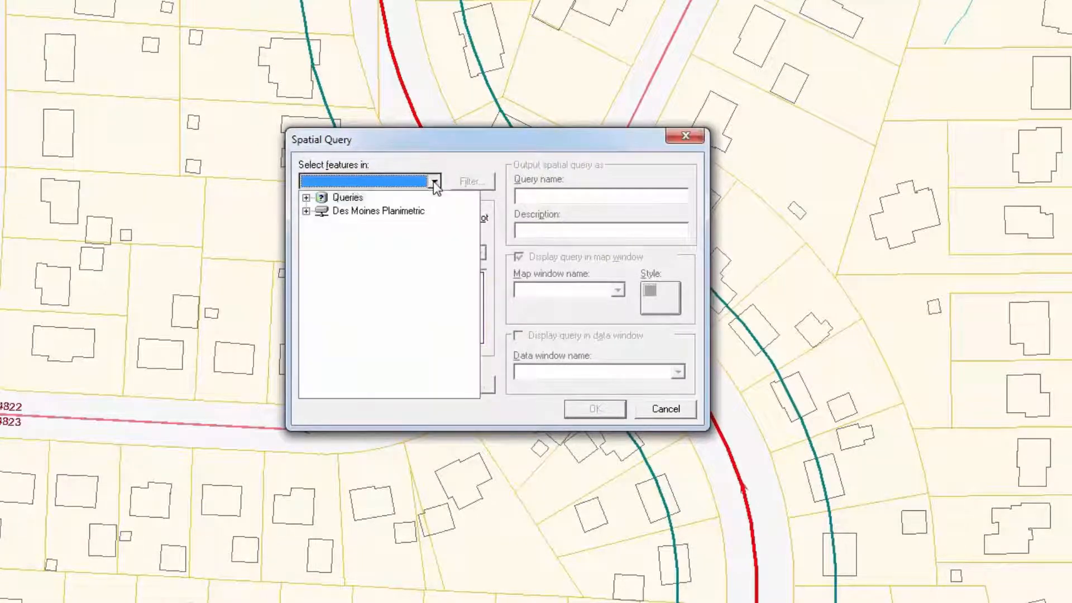
left_click(306, 211)
left_click_drag(474, 239, 477, 310)
left_click(413, 306)
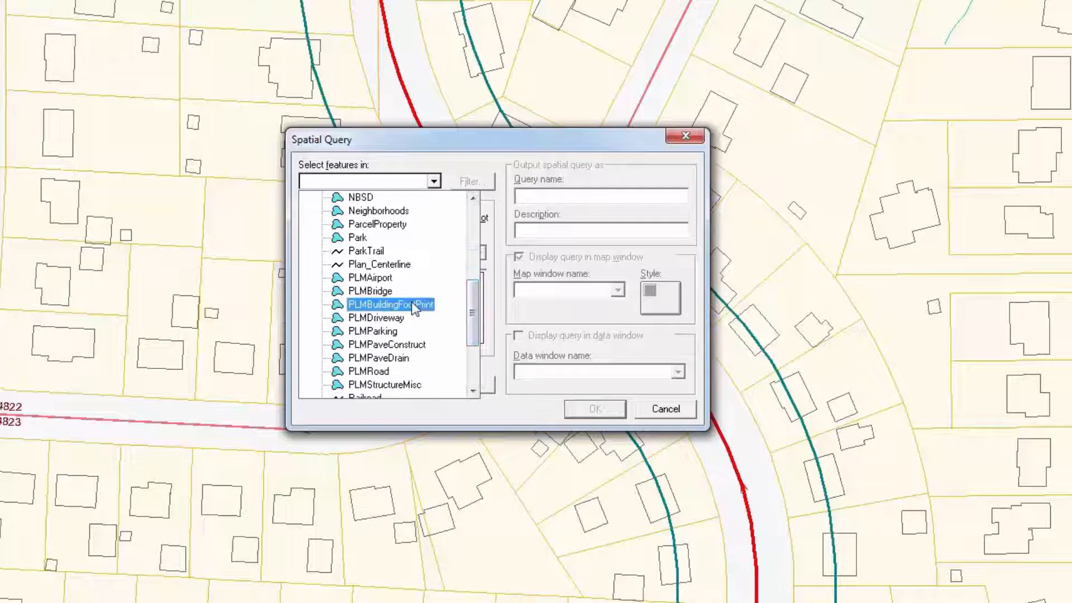
Step: Keep the touch relation and compare the building footprints against the Q2 Buffer Q1 for Zone query
left_click(413, 305)
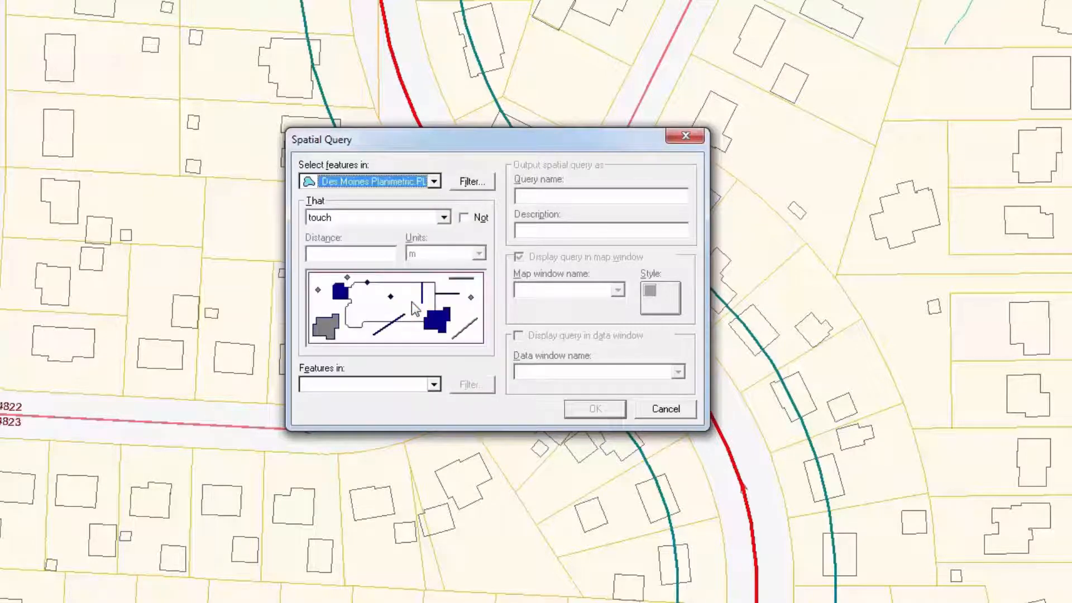
left_click(444, 218)
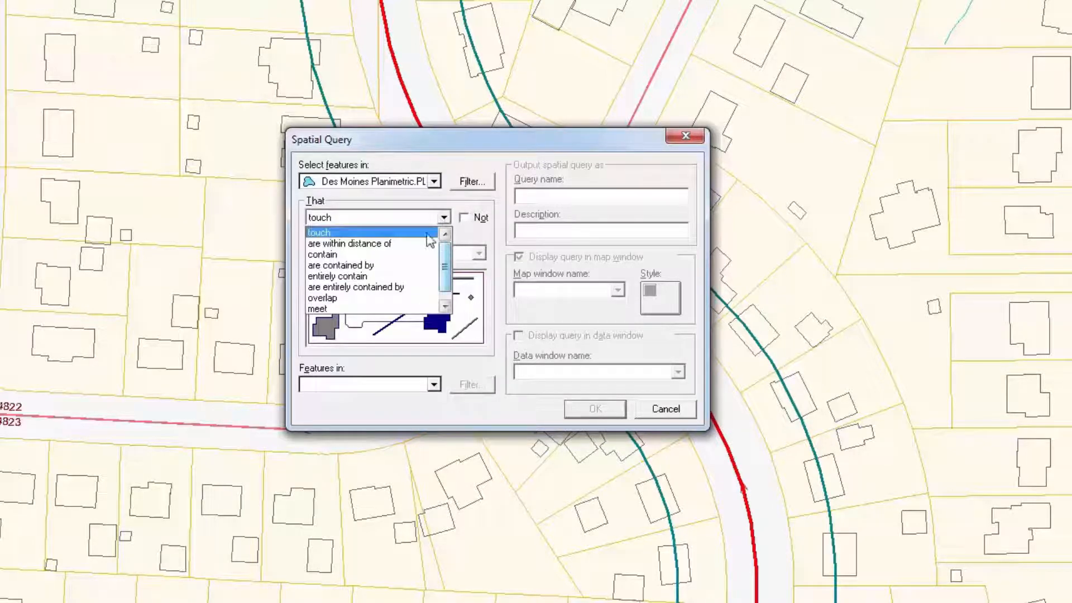
left_click(424, 233)
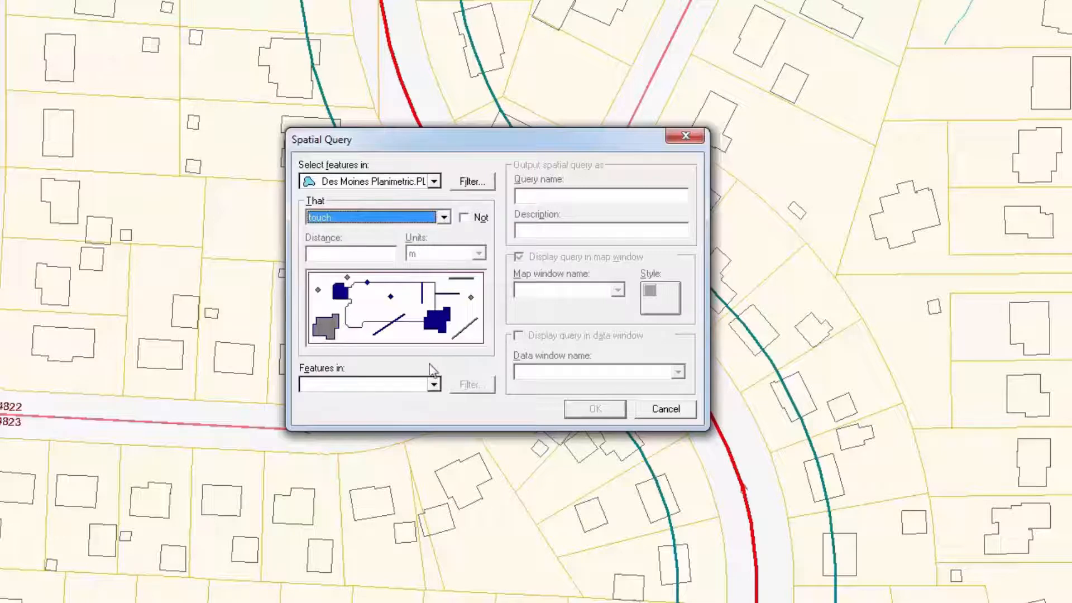
left_click(434, 385)
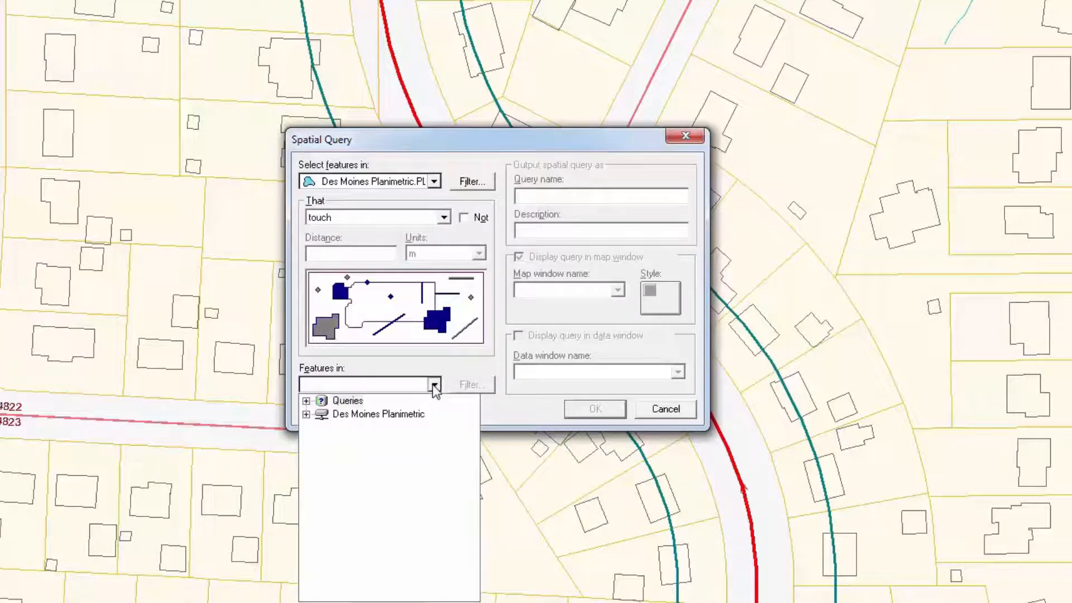
left_click(306, 401)
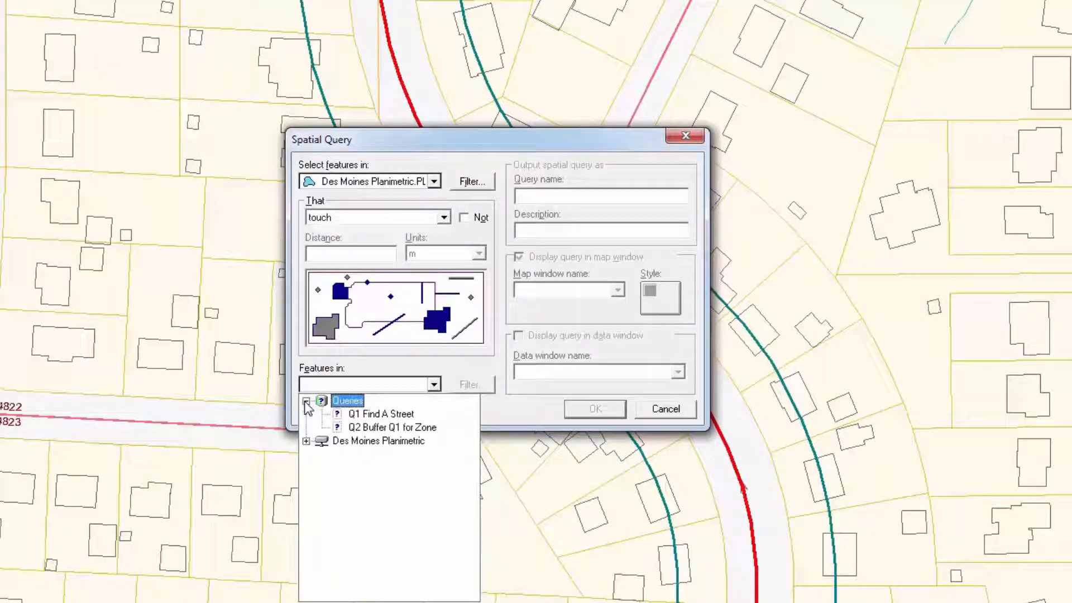
left_click(380, 428)
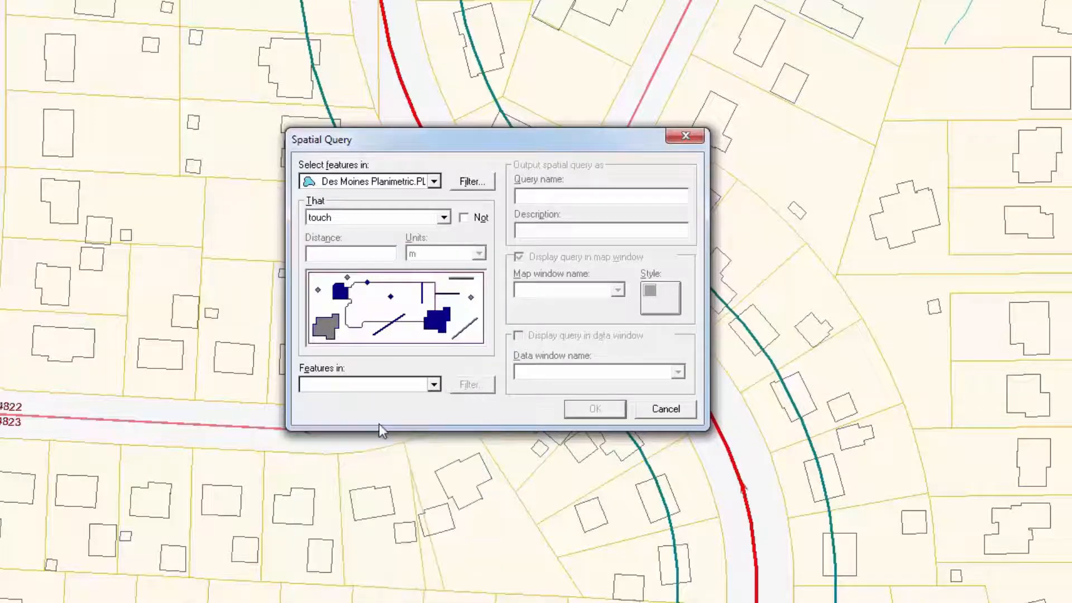
Step: Paste Q2 Buffer Q1 for Zone as the description and name the query Q3 Buildings Touching Zone
left_click(608, 194)
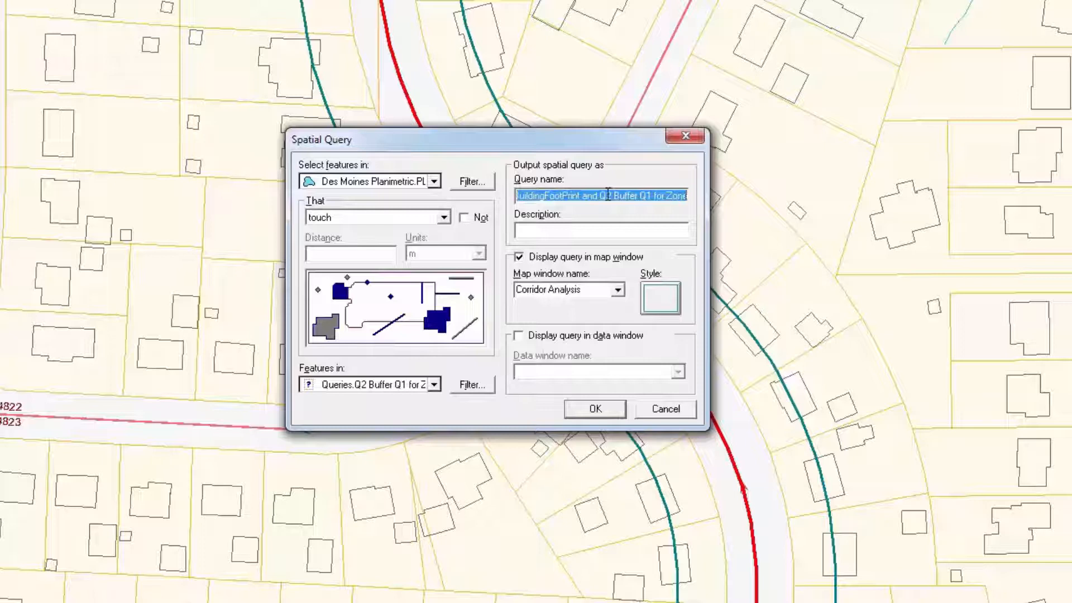
left_click(669, 233)
type("Q2 Buffer Q1 for Zone")
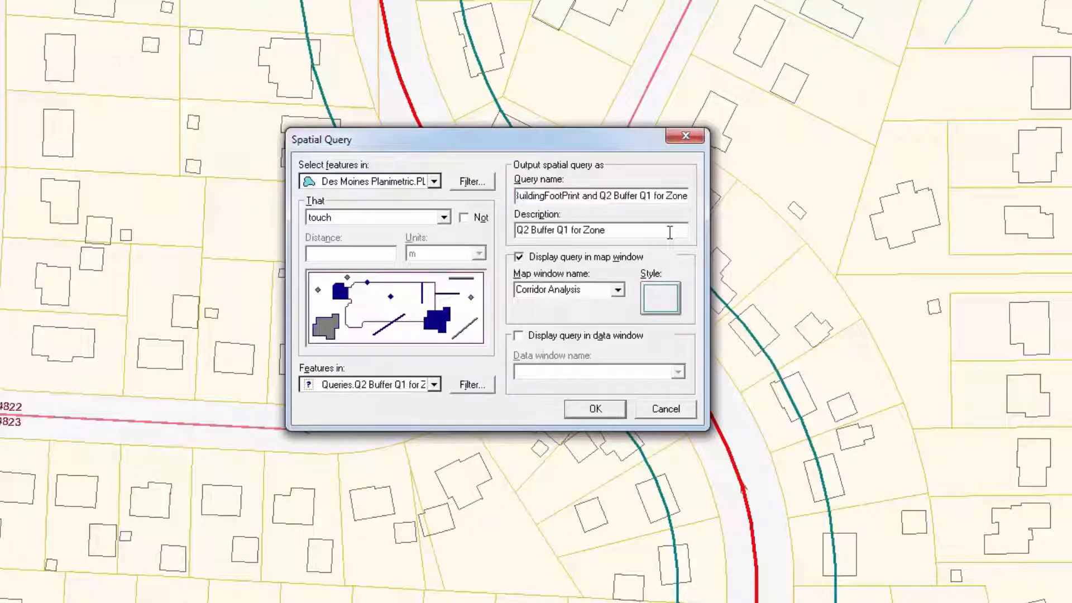
left_click(656, 196)
type("Q3 Buildings Touching Z")
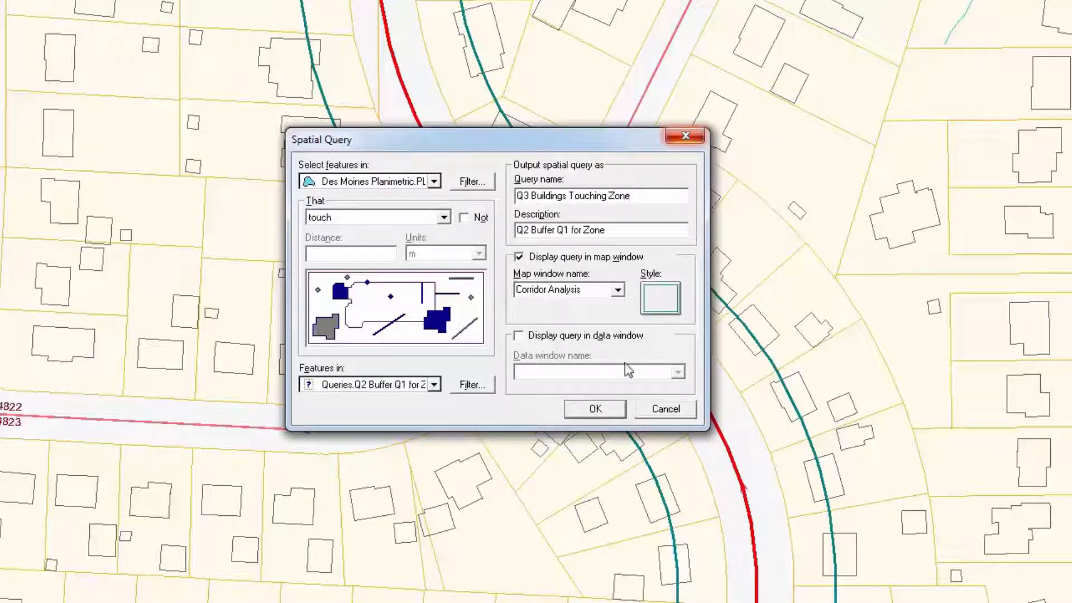
Step: Apply the Q3 Buildings Touching Zone area style and run the spatial query
left_click(661, 302)
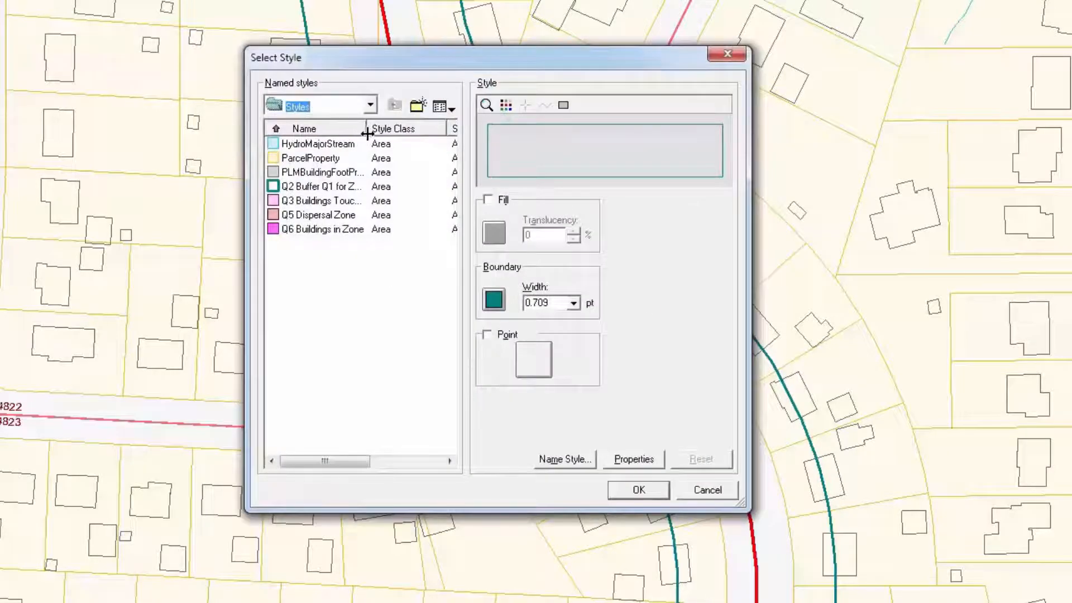
left_click_drag(367, 129, 400, 129)
left_click(343, 159)
left_click(321, 202)
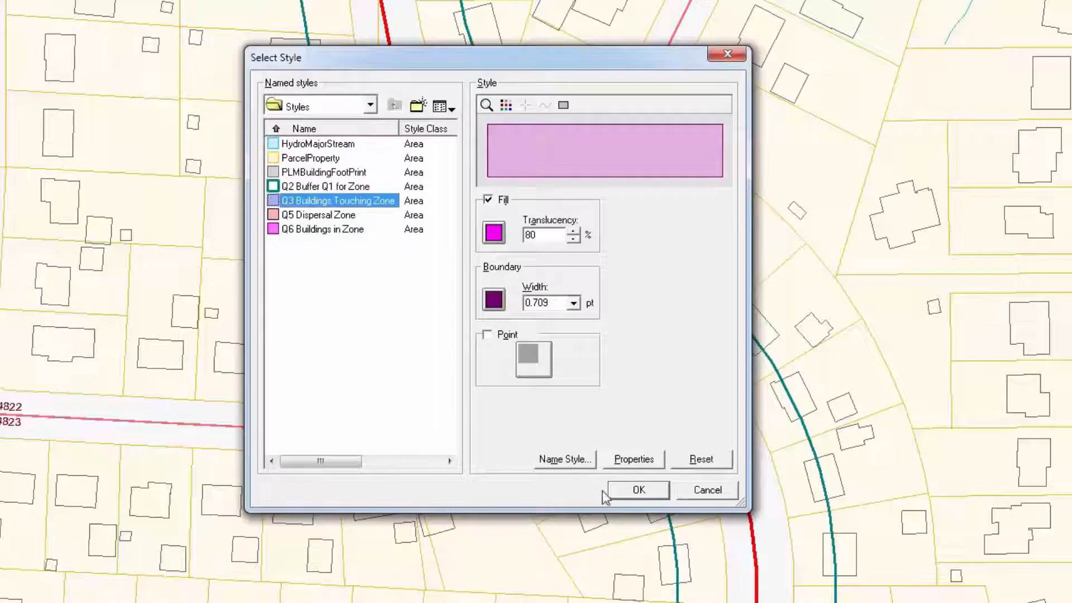
left_click(639, 490)
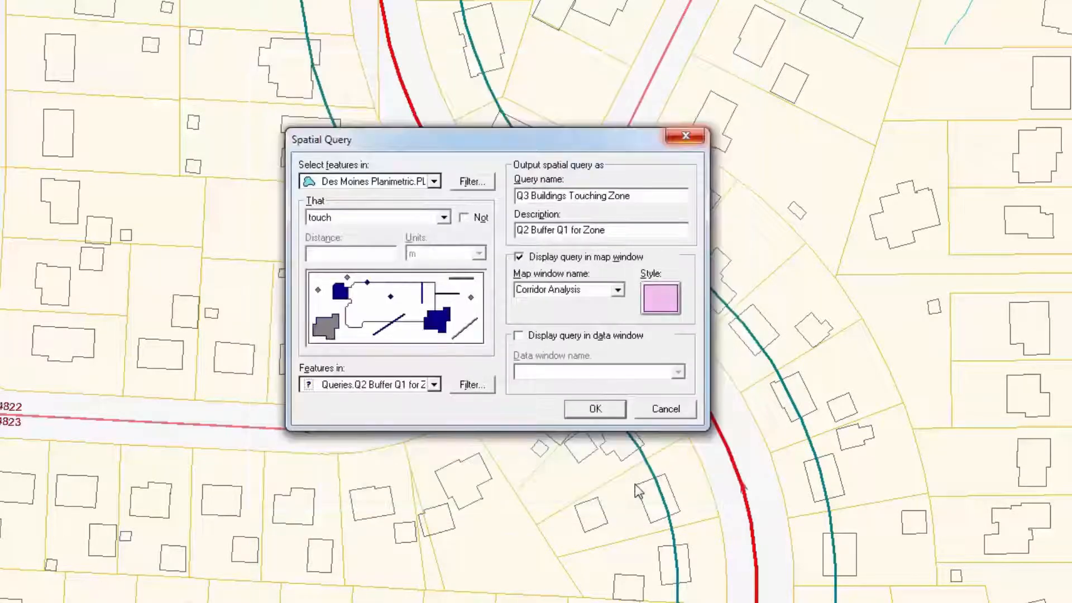
left_click(596, 409)
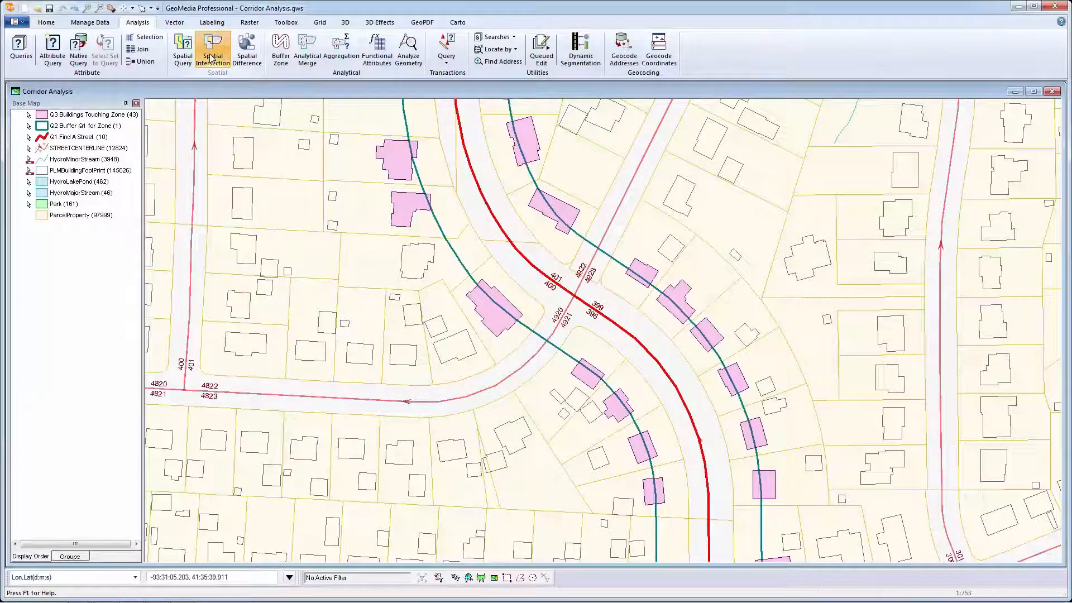
Step: Start a spatial intersection using the ParcelProperty feature class of Des Moines Planimetric as the first features
left_click(211, 56)
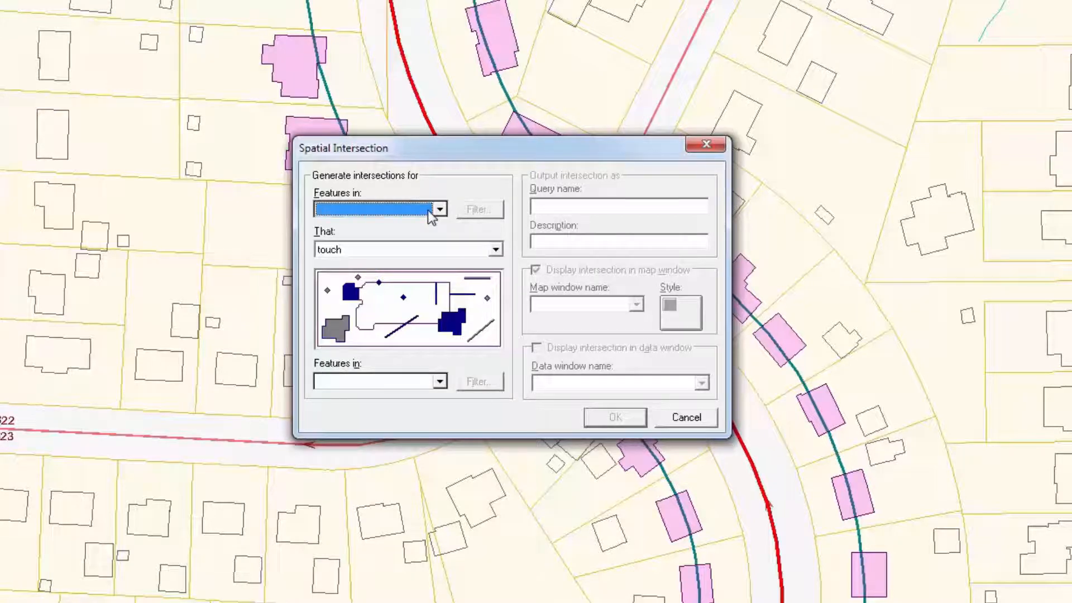
left_click(439, 210)
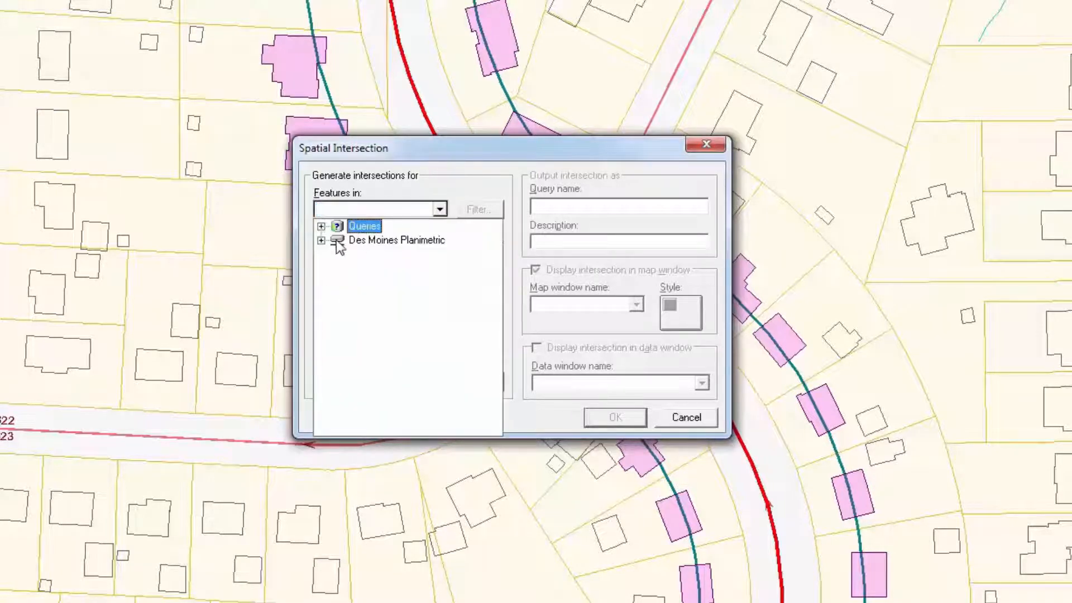
left_click(321, 240)
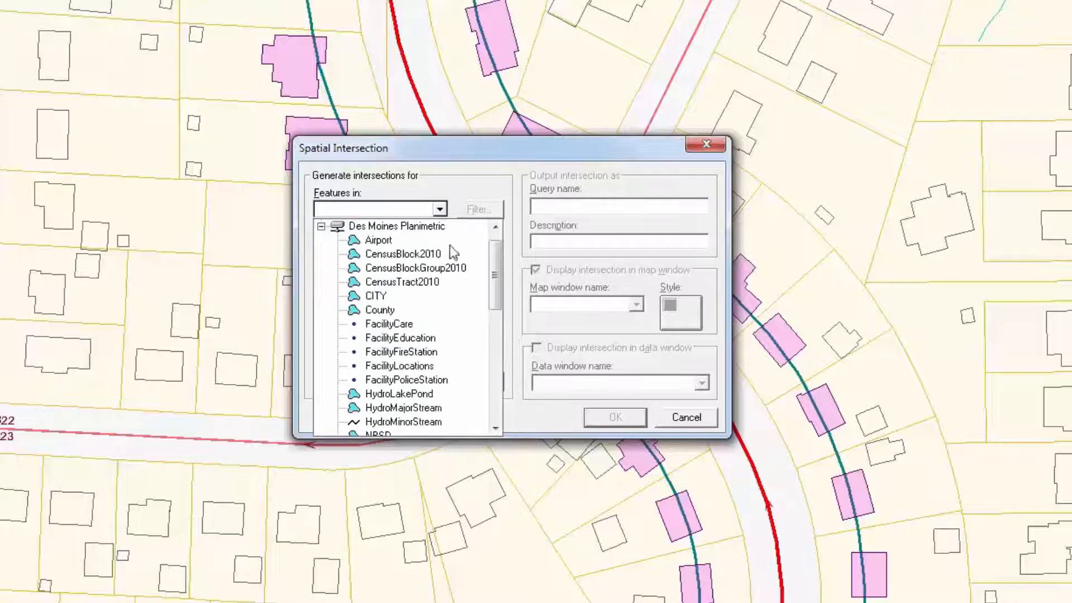
left_click_drag(494, 251, 505, 306)
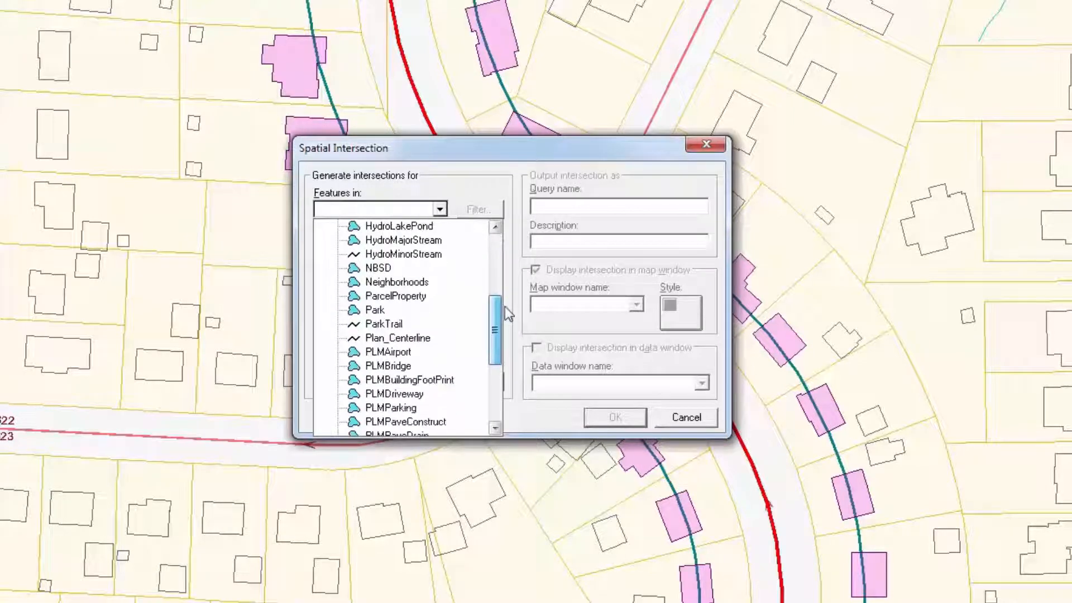
left_click(381, 299)
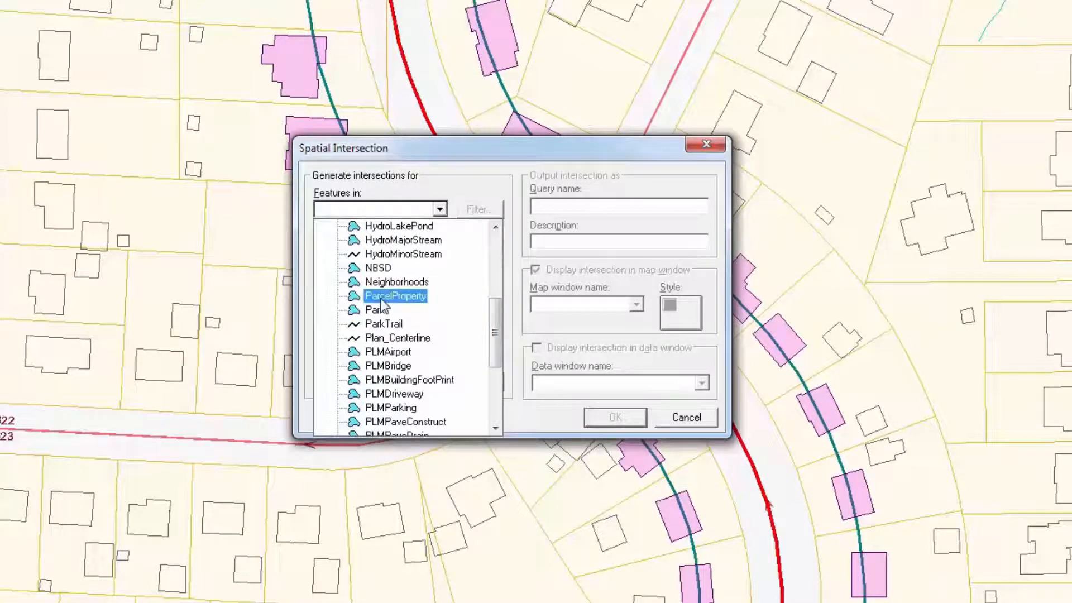
left_click(382, 300)
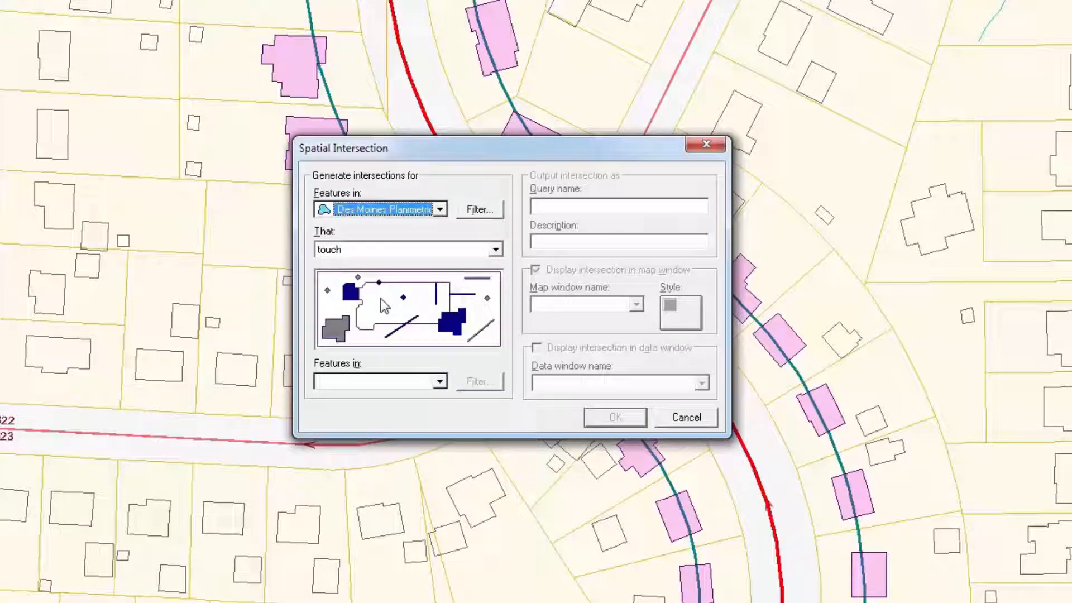
Step: Filter the parcels to those where StreetROW = 'N'
left_click(485, 213)
left_click_drag(451, 233, 450, 265)
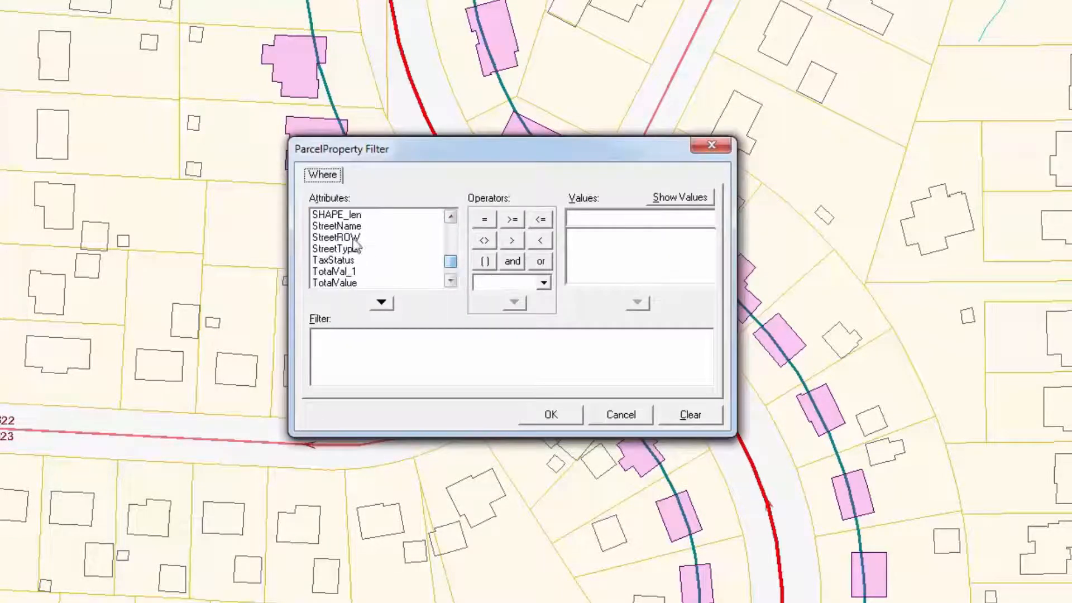
left_click(353, 238)
left_click(384, 301)
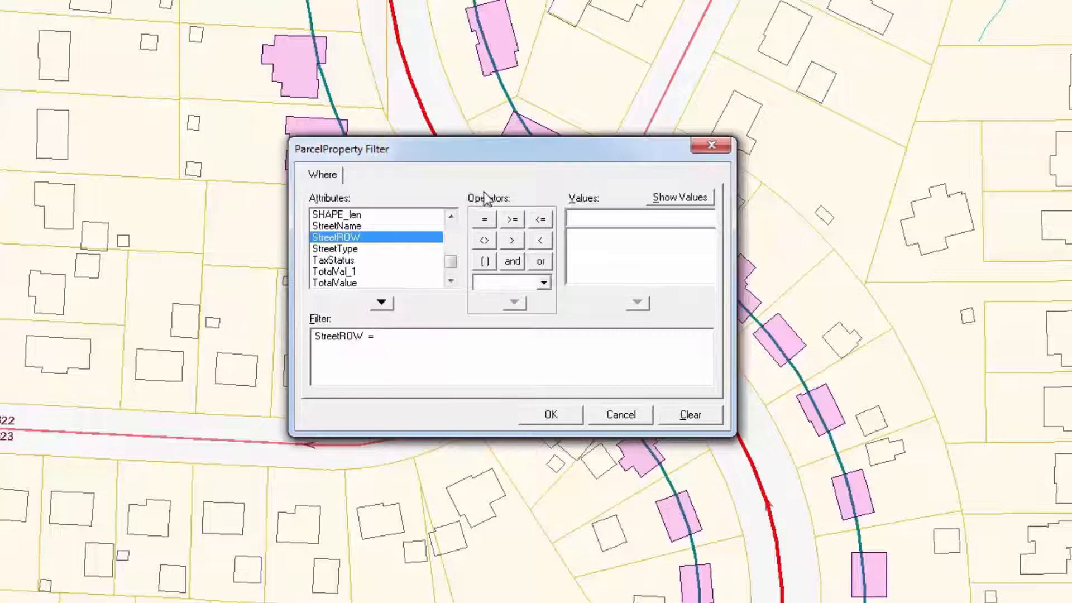
left_click(669, 198)
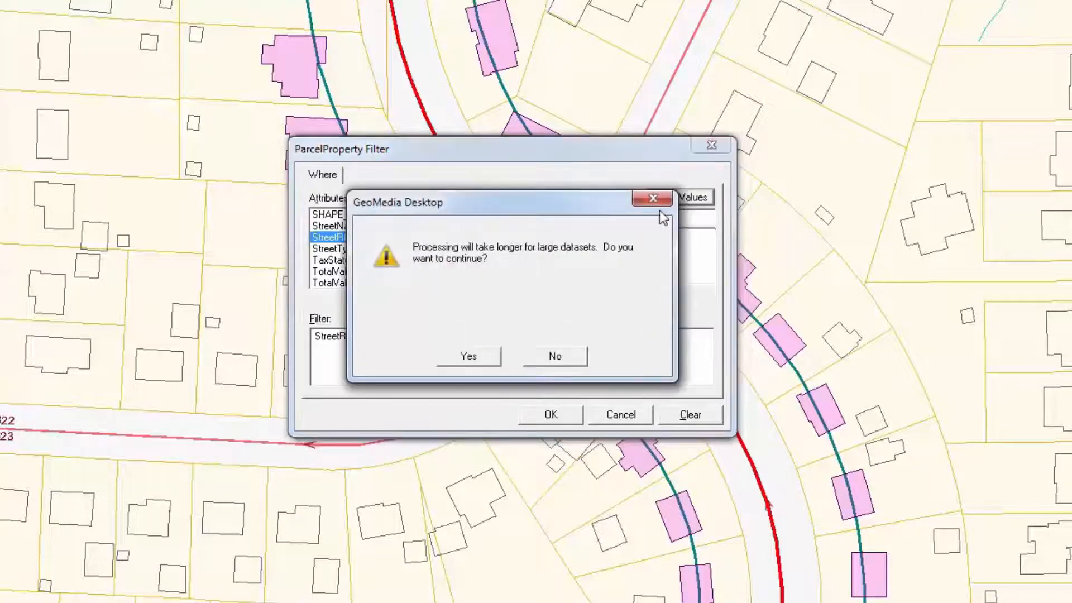
left_click(468, 356)
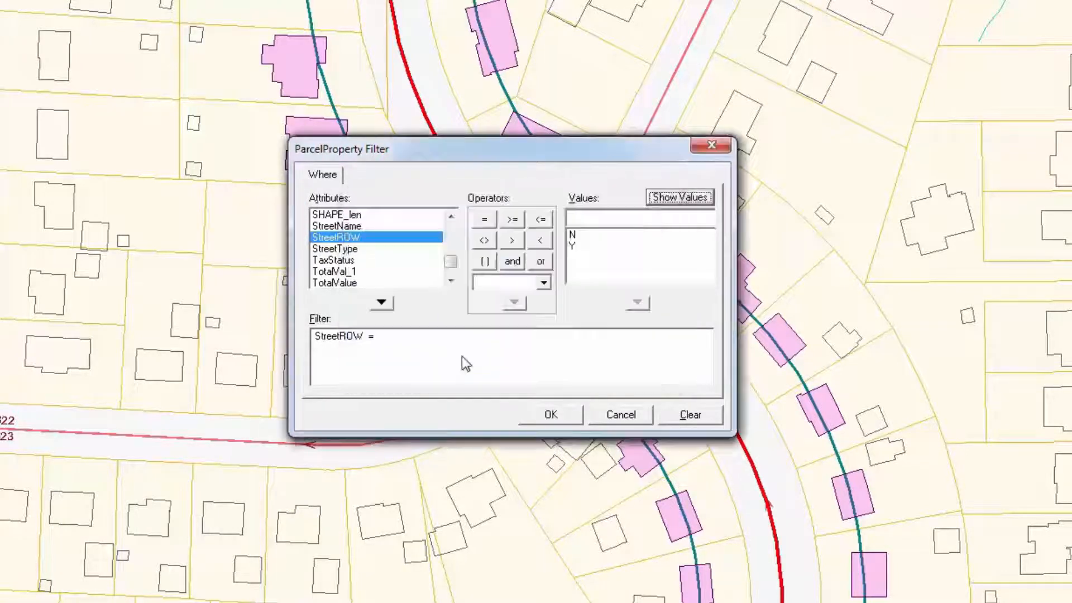
left_click(573, 236)
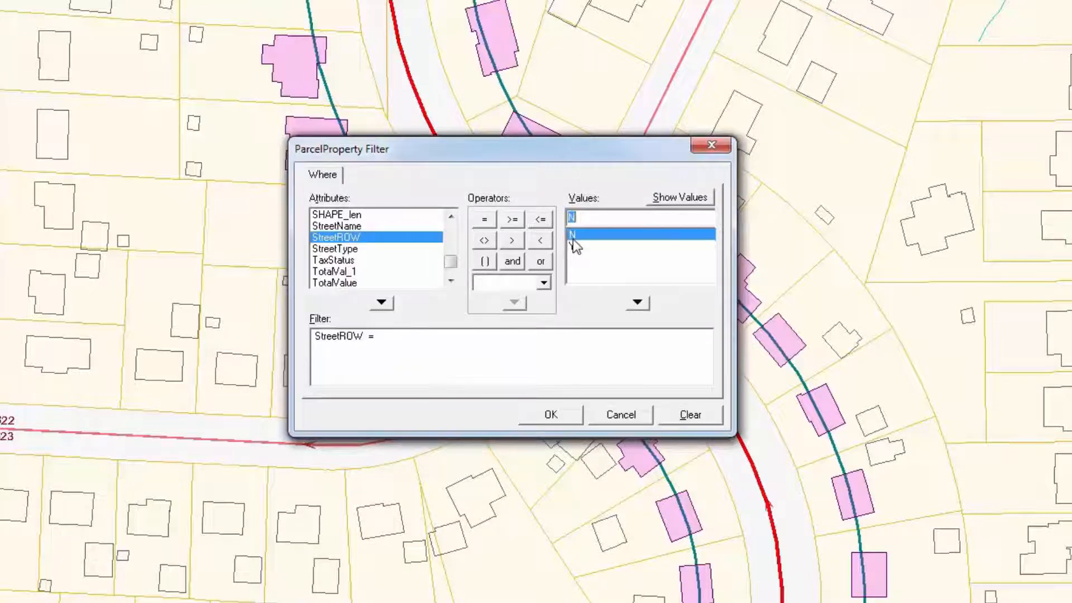
left_click(643, 302)
left_click(551, 414)
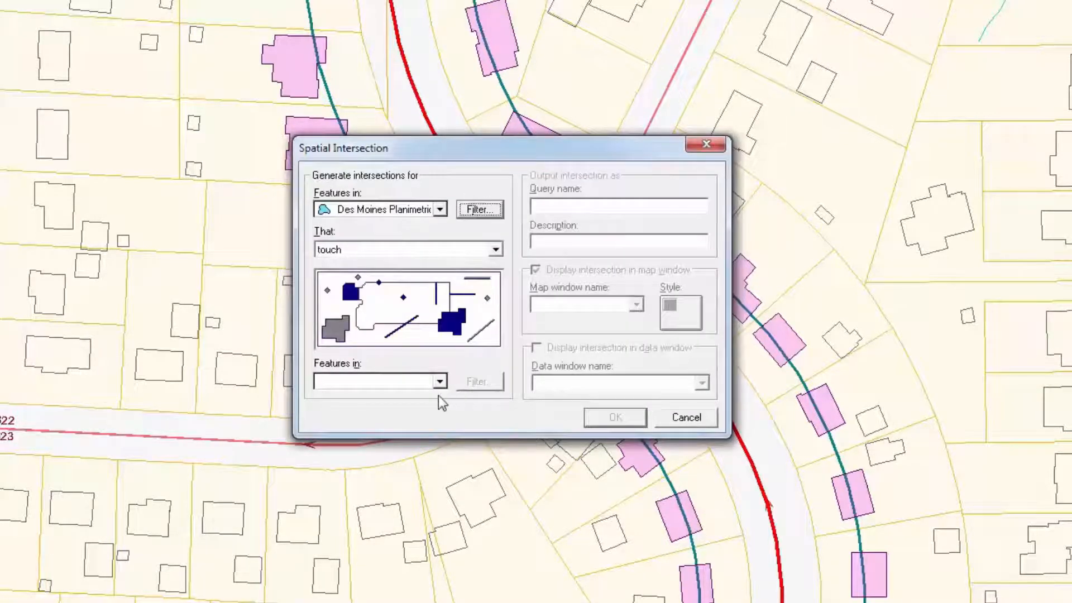
Step: Intersect the filtered parcels with the Q2 Buffer Q1 for Zone query
left_click(440, 382)
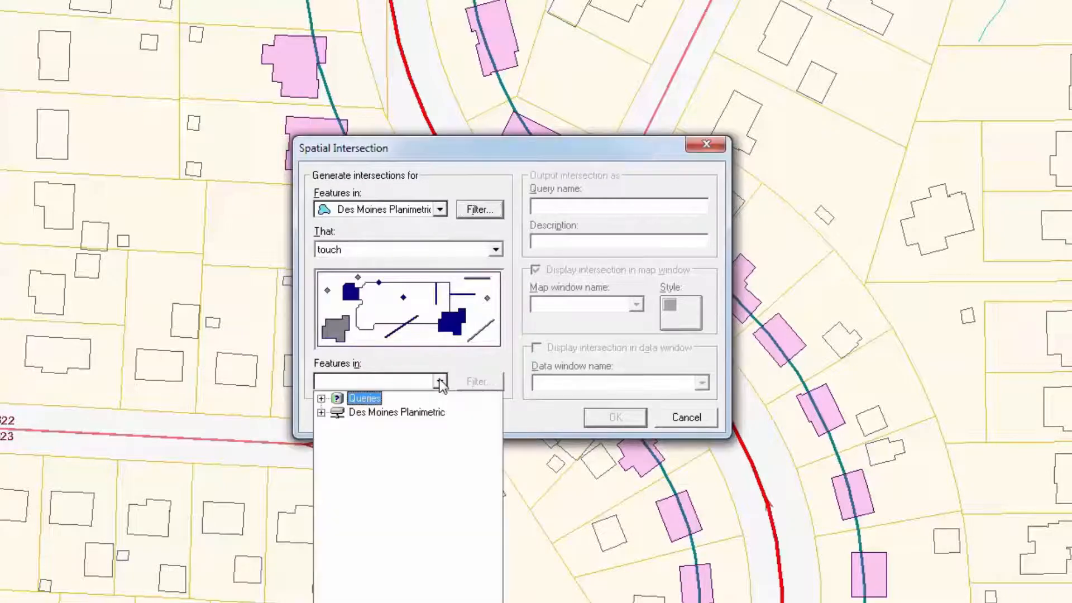
left_click(320, 398)
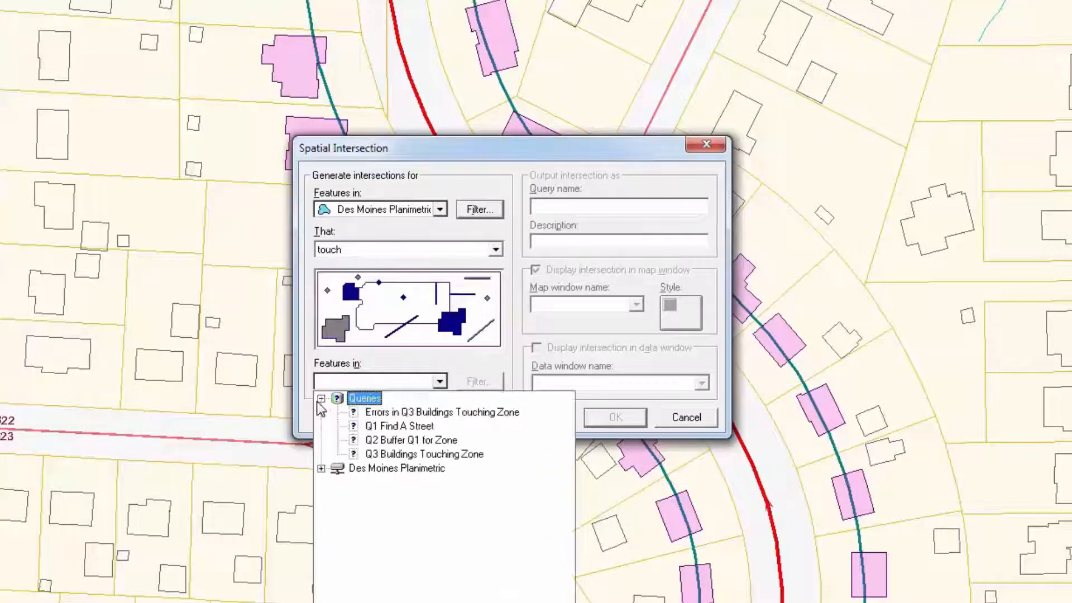
left_click(406, 441)
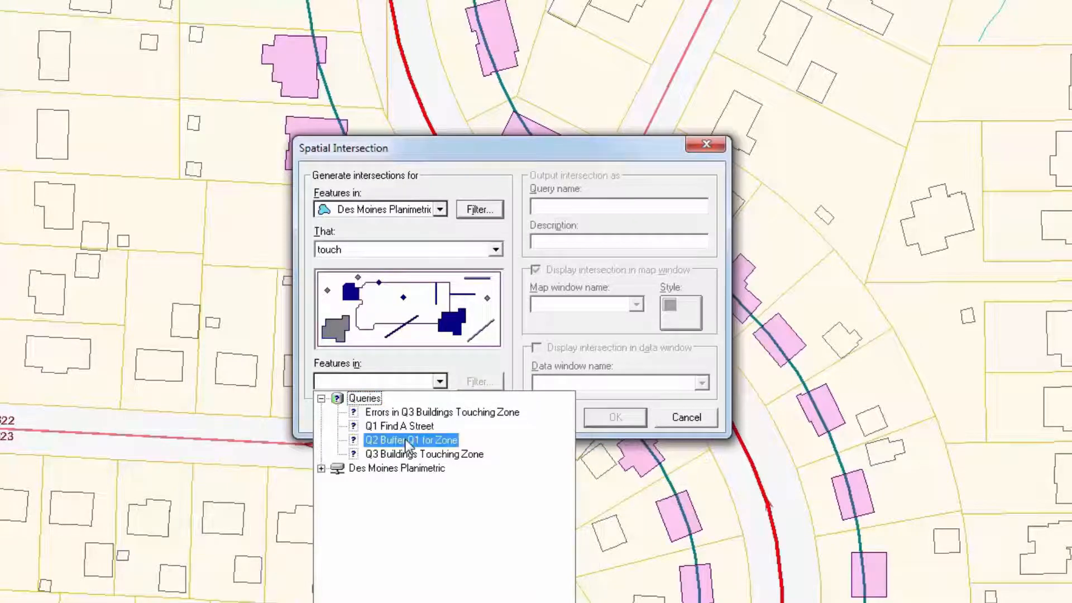
left_click(407, 441)
Step: Paste Q2 Buffer Q1 for Zone as the description and name the intersection Q4 Parcels Isect ROW
left_click(595, 241)
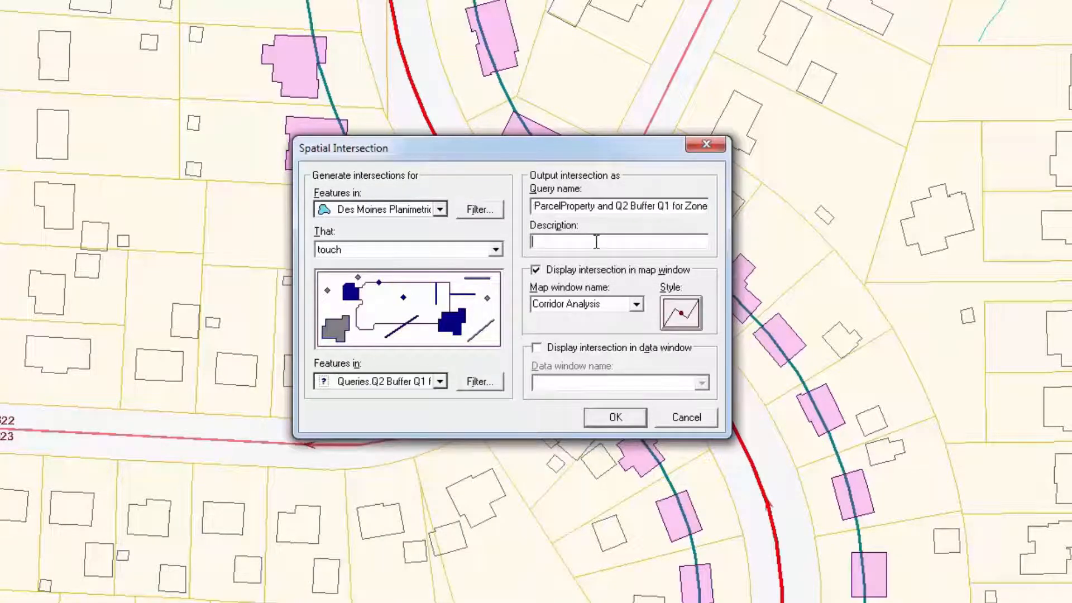
type("Q2 Buffer Q1 for Zone")
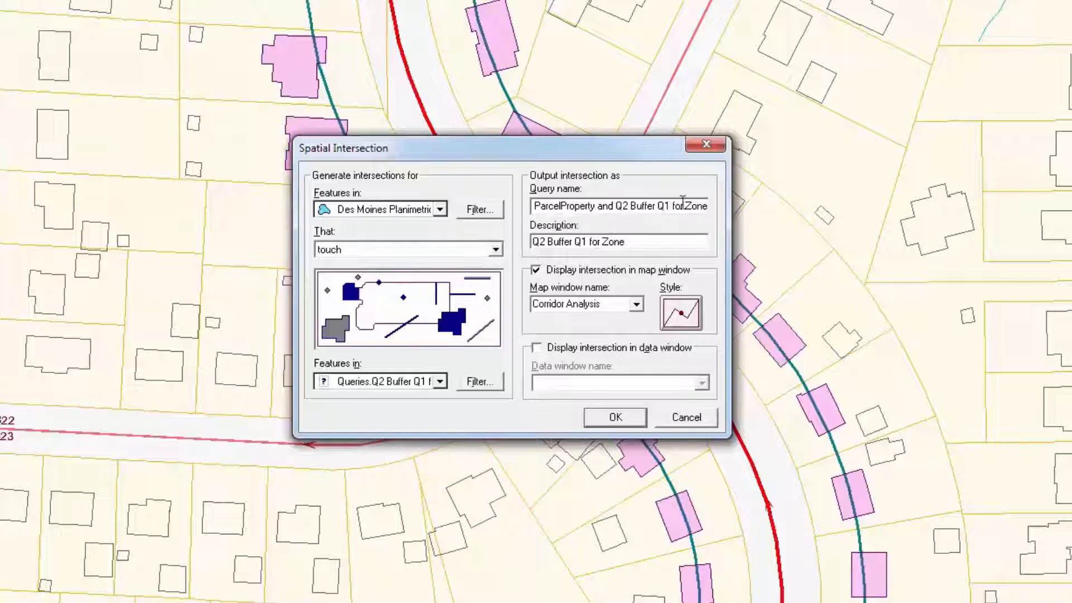
triple_click(681, 203)
type("Q4 Parcels")
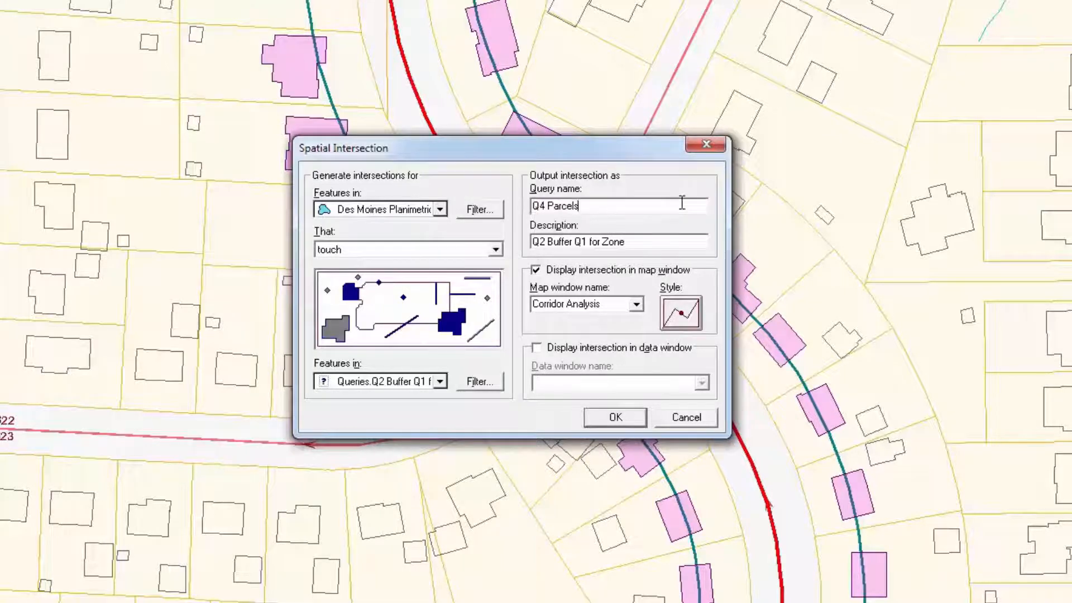
type(" Isect ROW")
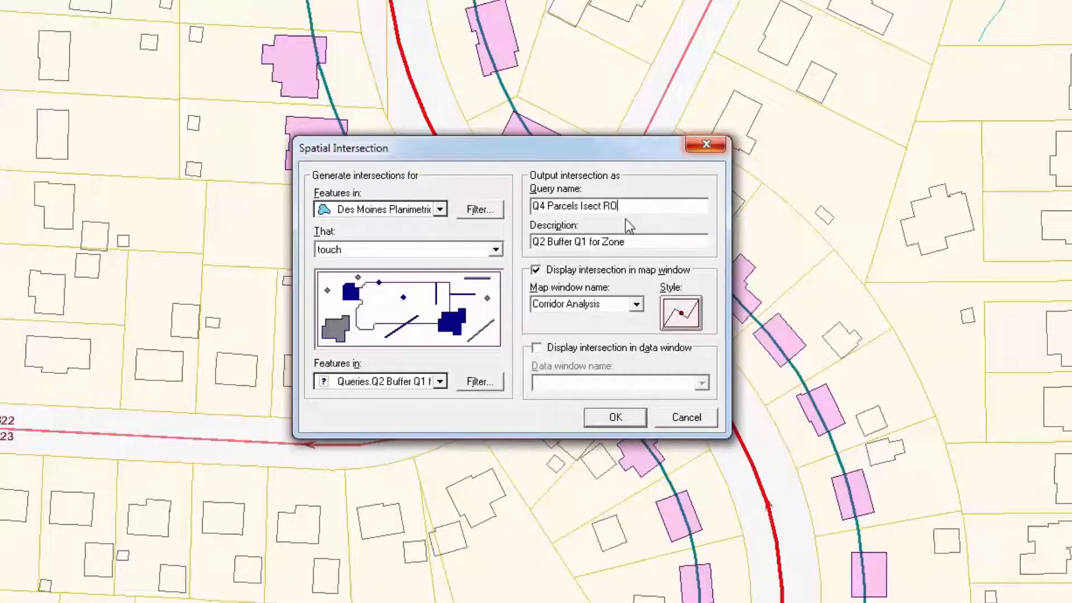
Step: Apply the Q4 Parcels Isect ROW compound style to the intersection output
left_click(689, 319)
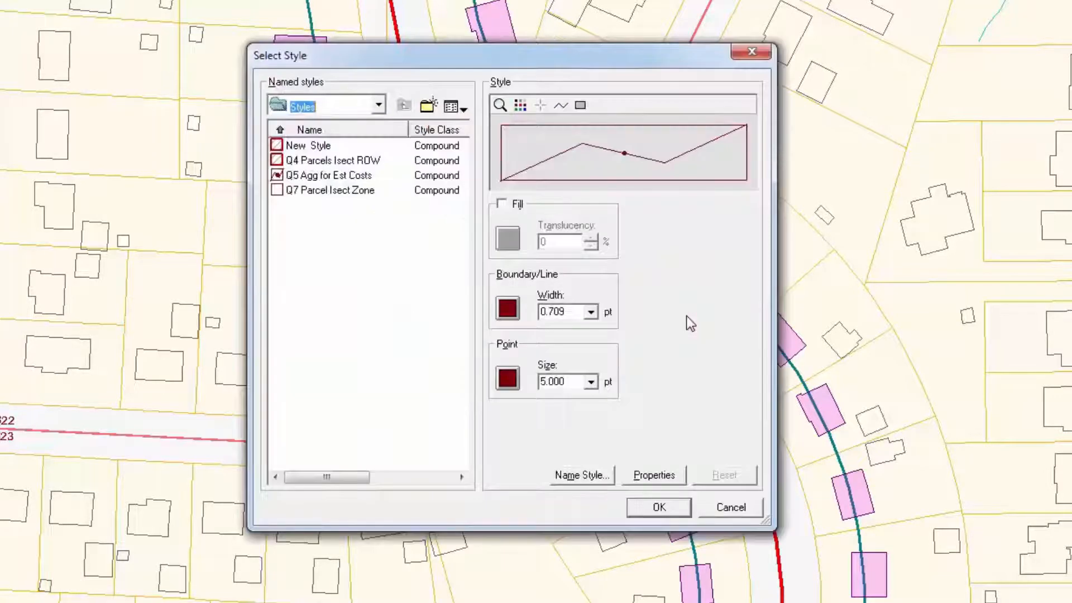
left_click(292, 160)
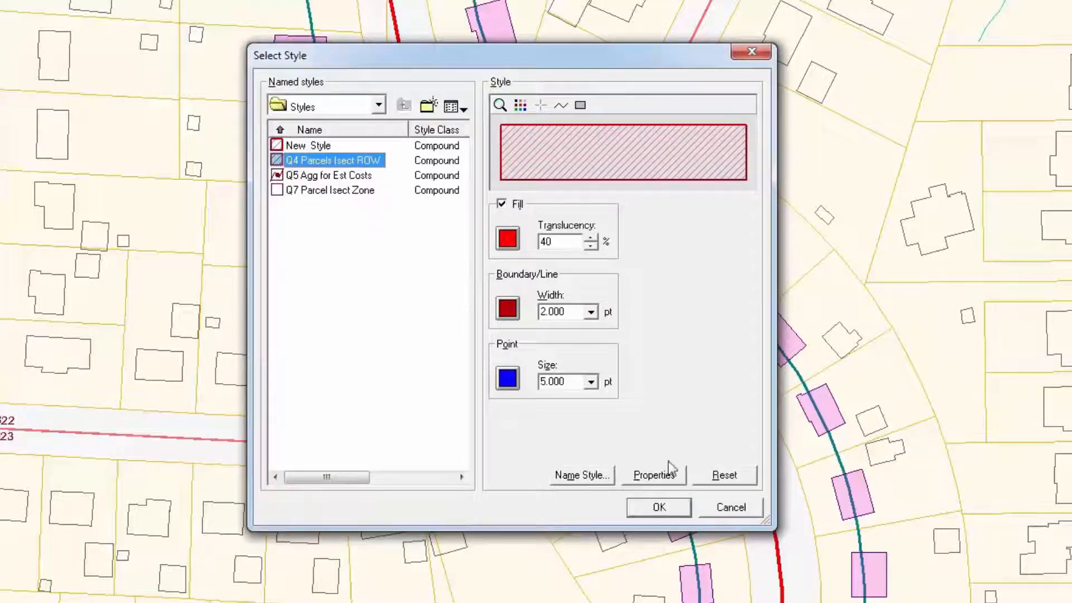
left_click(679, 510)
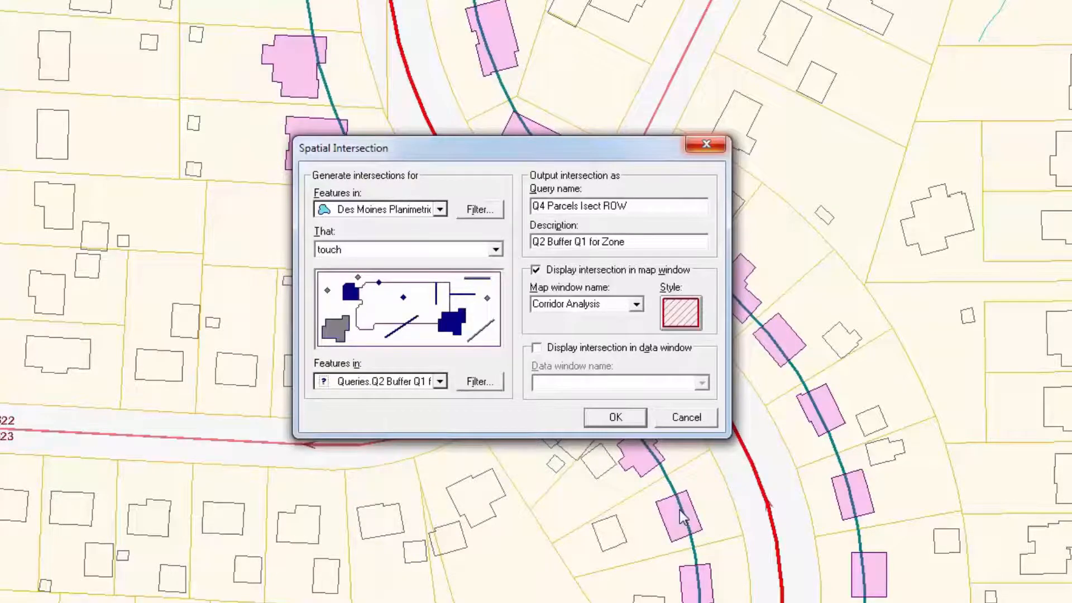
Step: Run the Q4 Parcels Isect ROW spatial intersection query
left_click(629, 419)
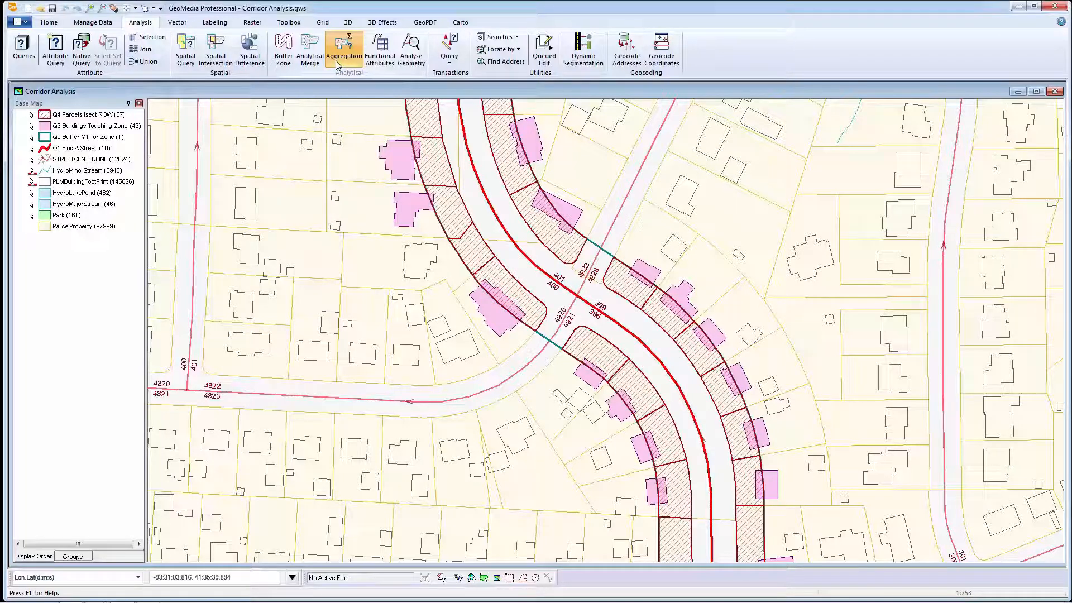
Step: Start an Aggregation summarizing Queries.Q3 Buildings Touching Zone detail features into Queries.Q4 Parcels Isect ROW summary features
left_click(338, 65)
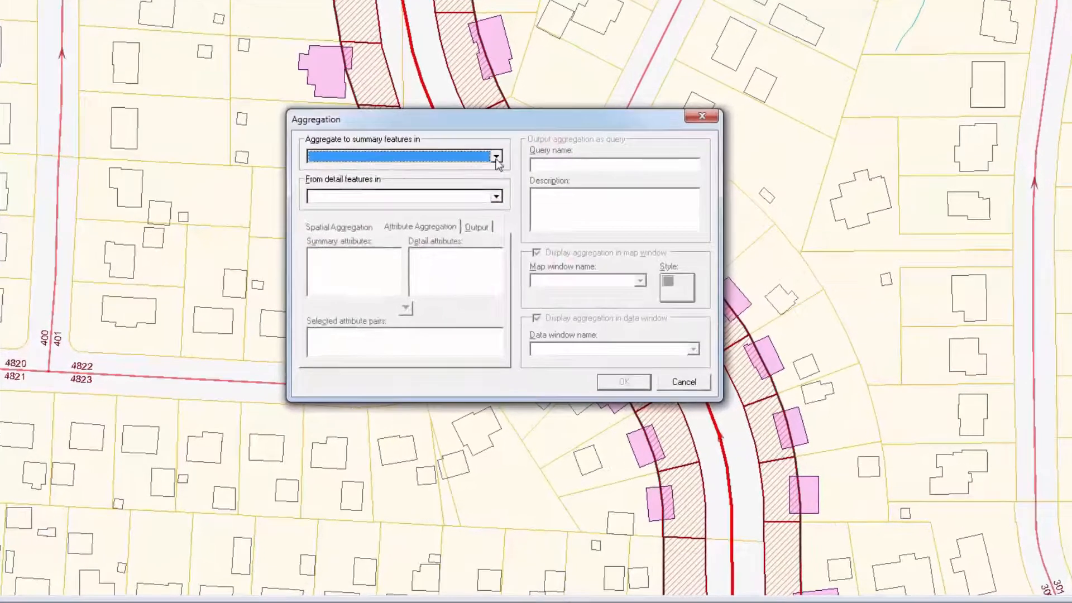
left_click(497, 158)
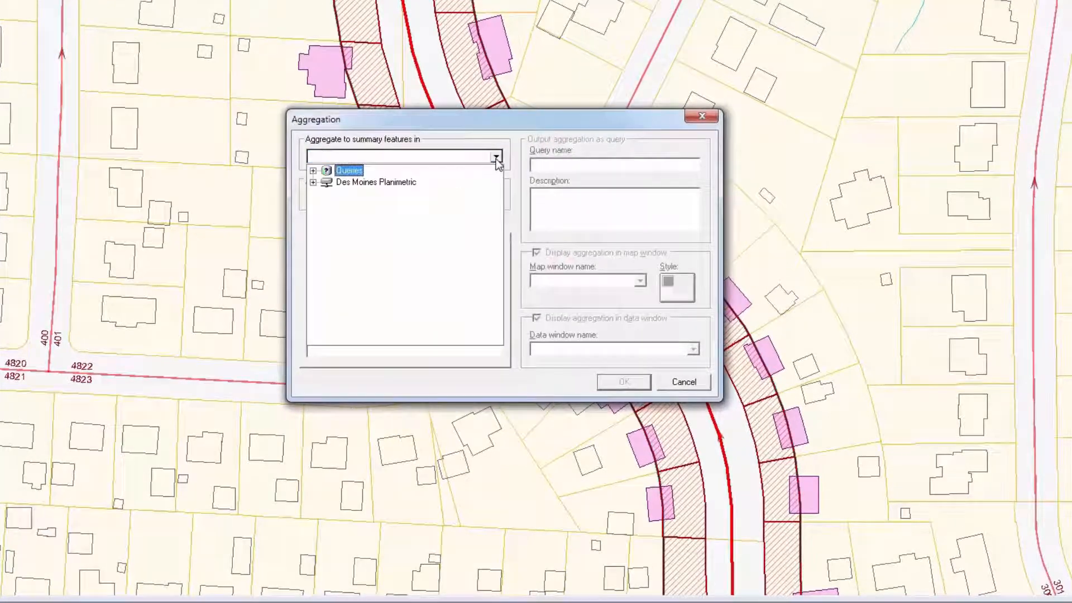
left_click(313, 172)
left_click(396, 240)
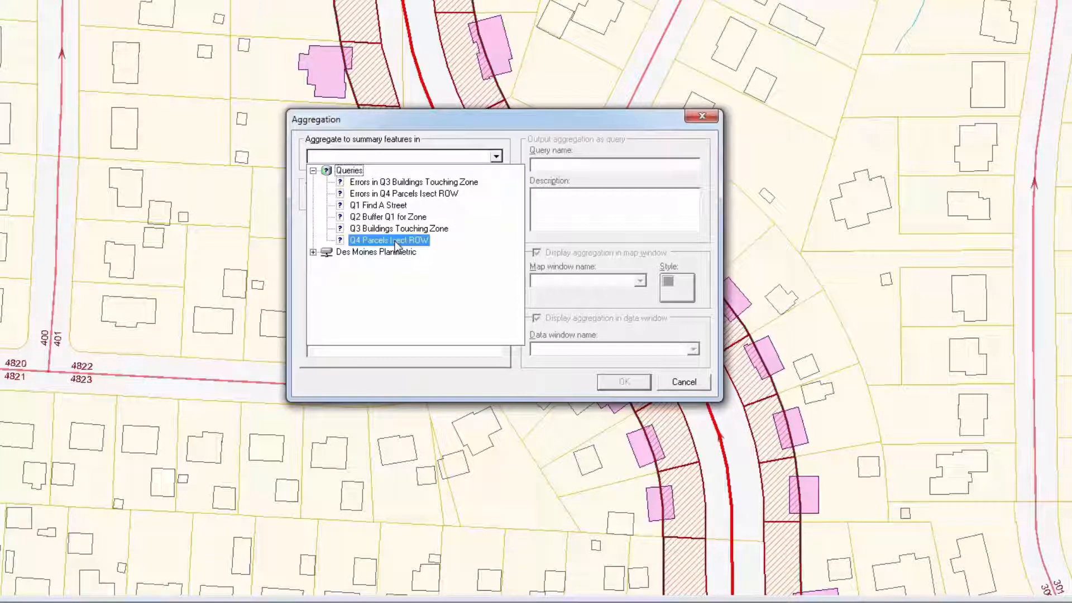
left_click(395, 241)
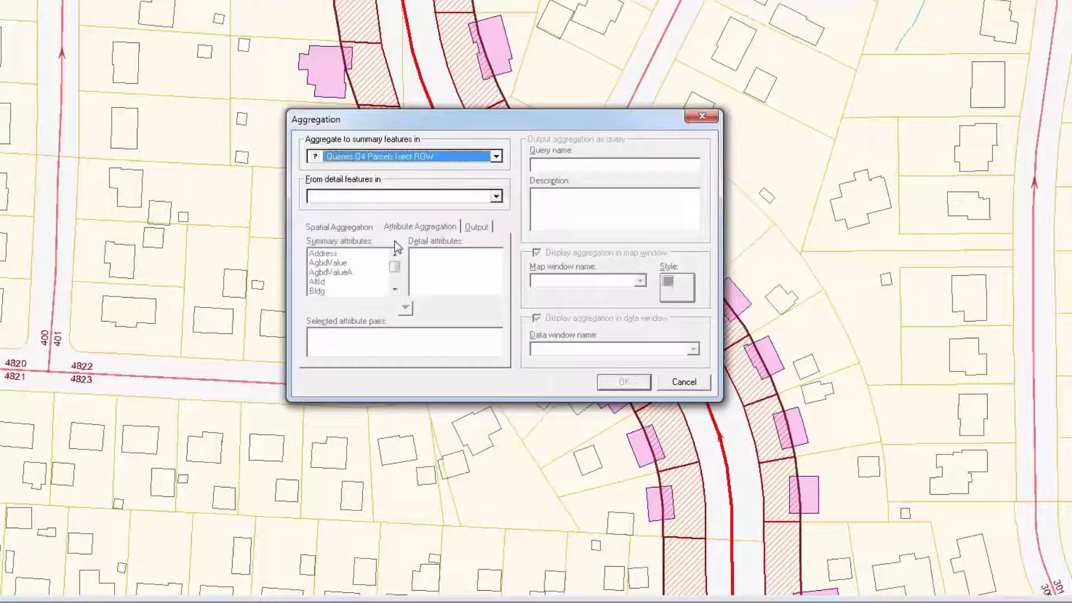
left_click(495, 196)
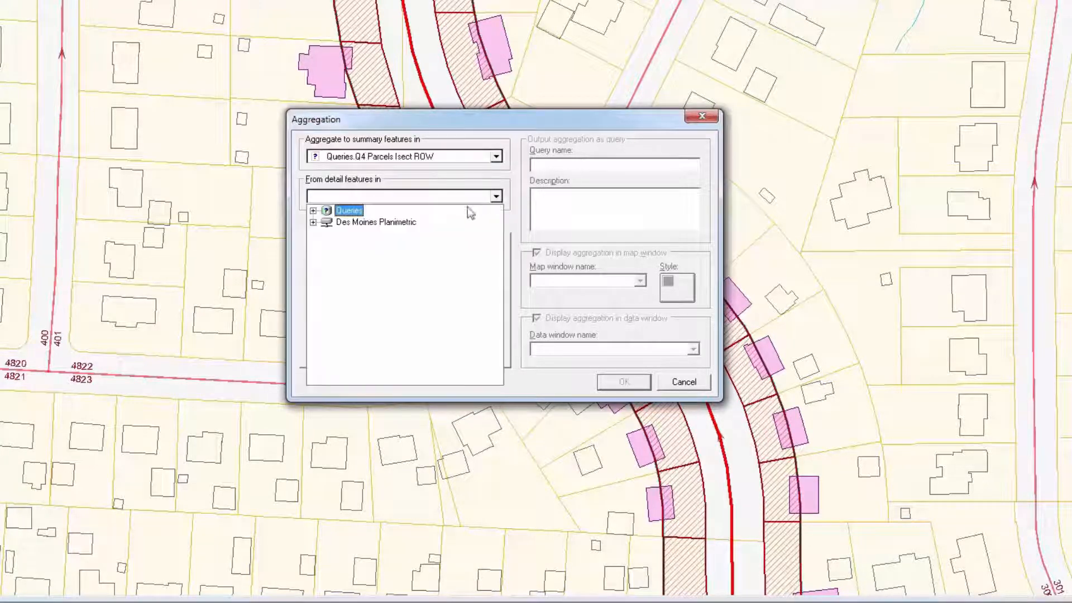
left_click(313, 211)
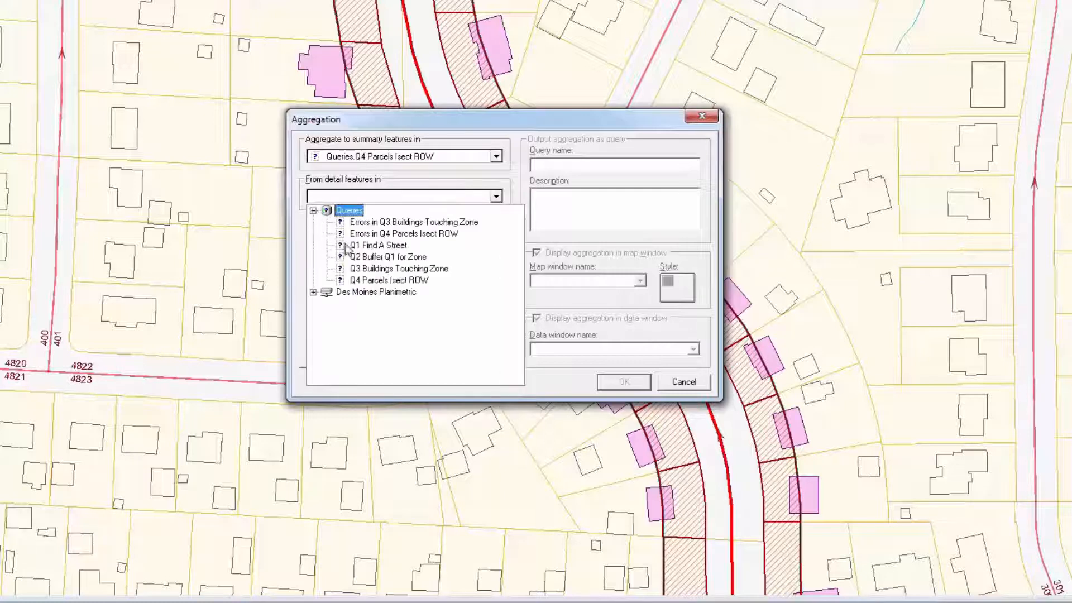
left_click(384, 271)
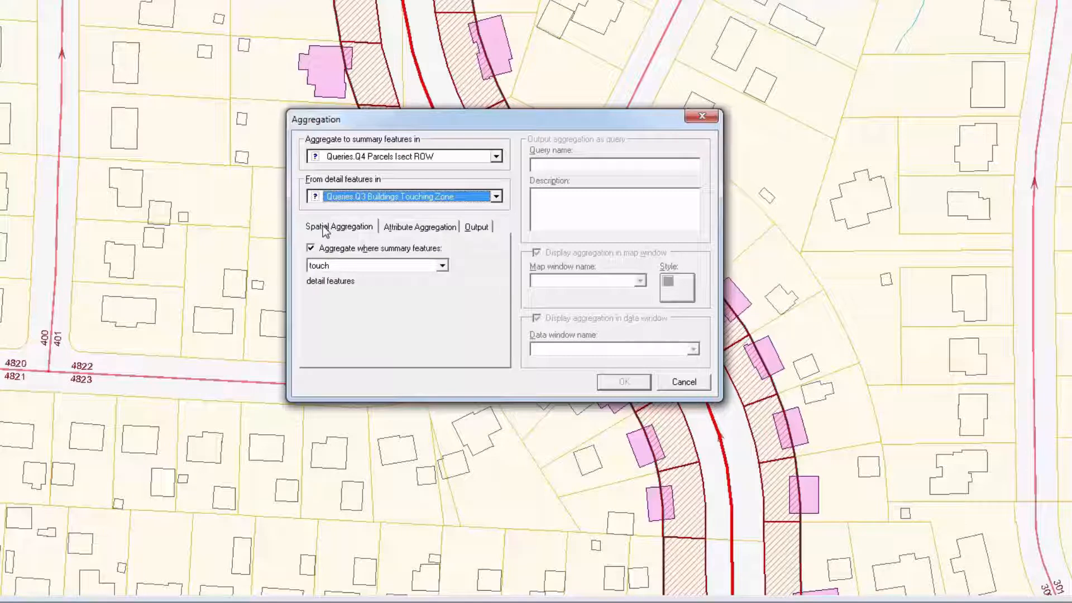
Step: Aggregate where summary features overlap detail features, with Largest Overlap as the resolution operator
left_click(443, 266)
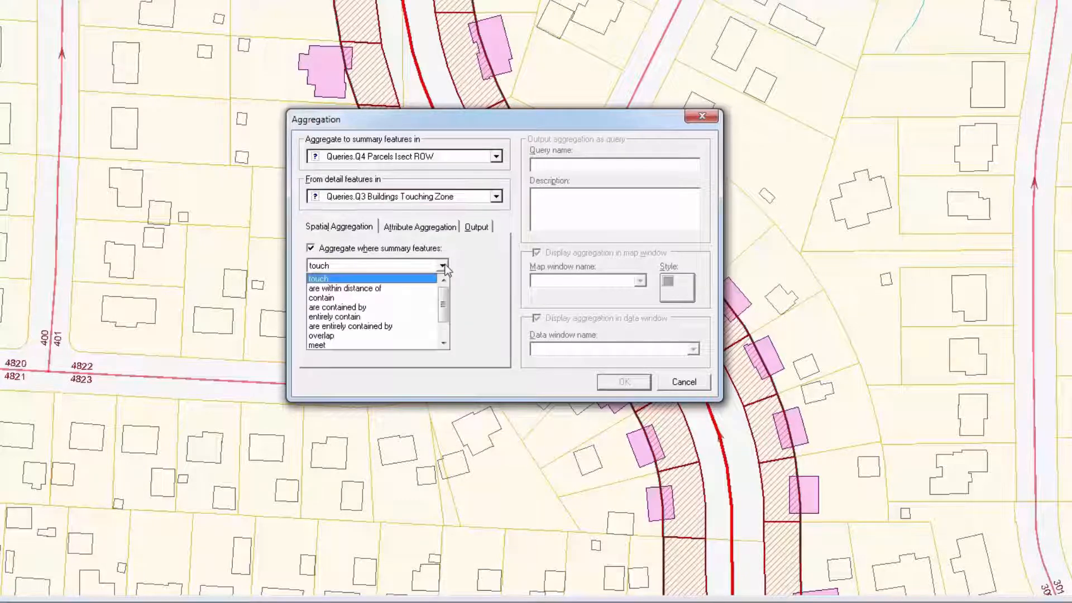
left_click(336, 335)
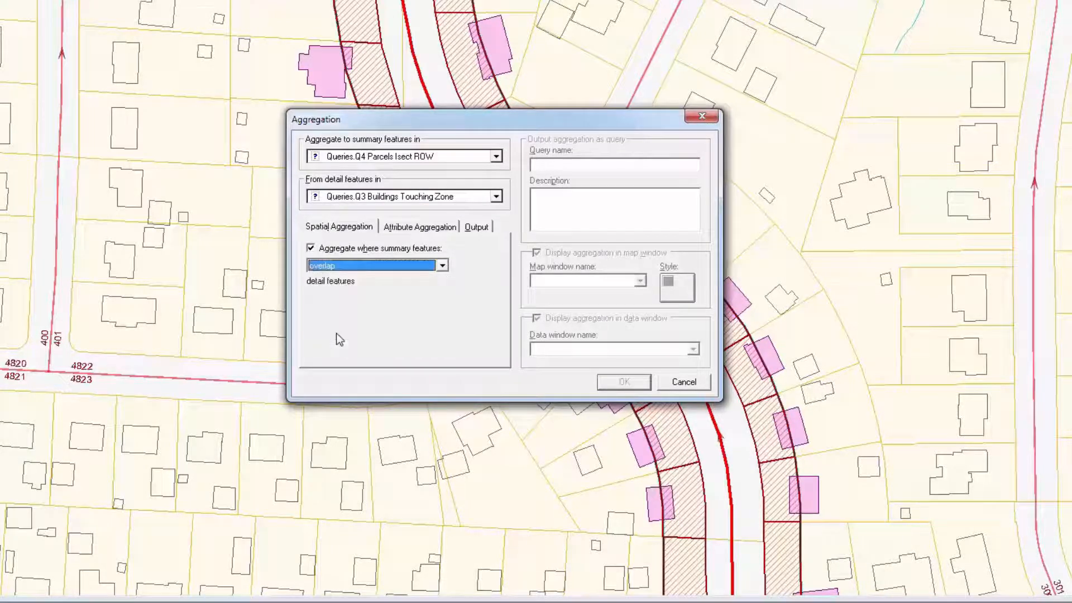
left_click(477, 227)
left_click(416, 263)
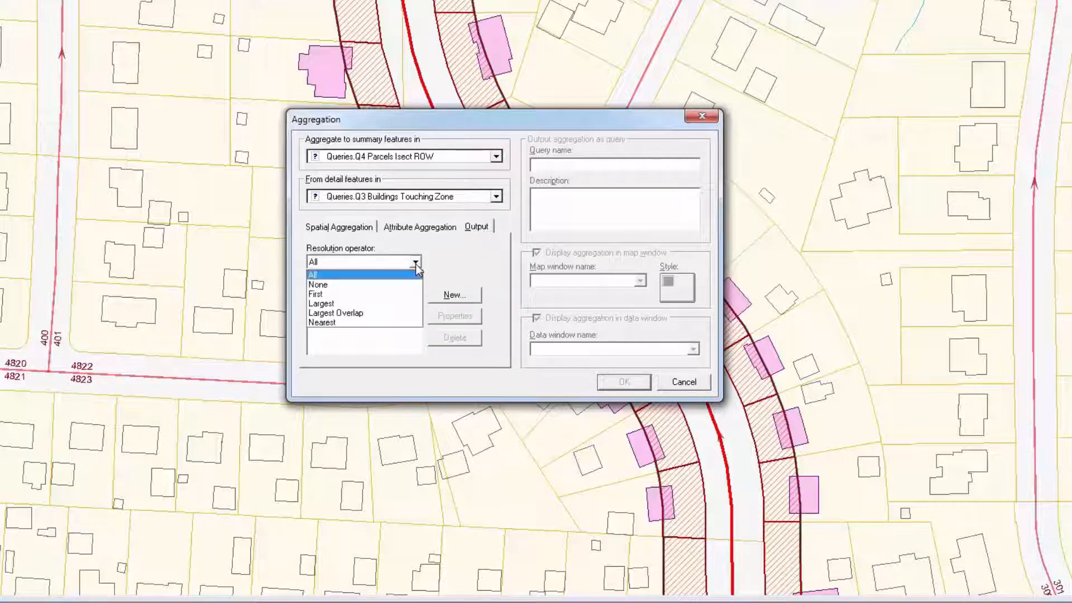
left_click(359, 314)
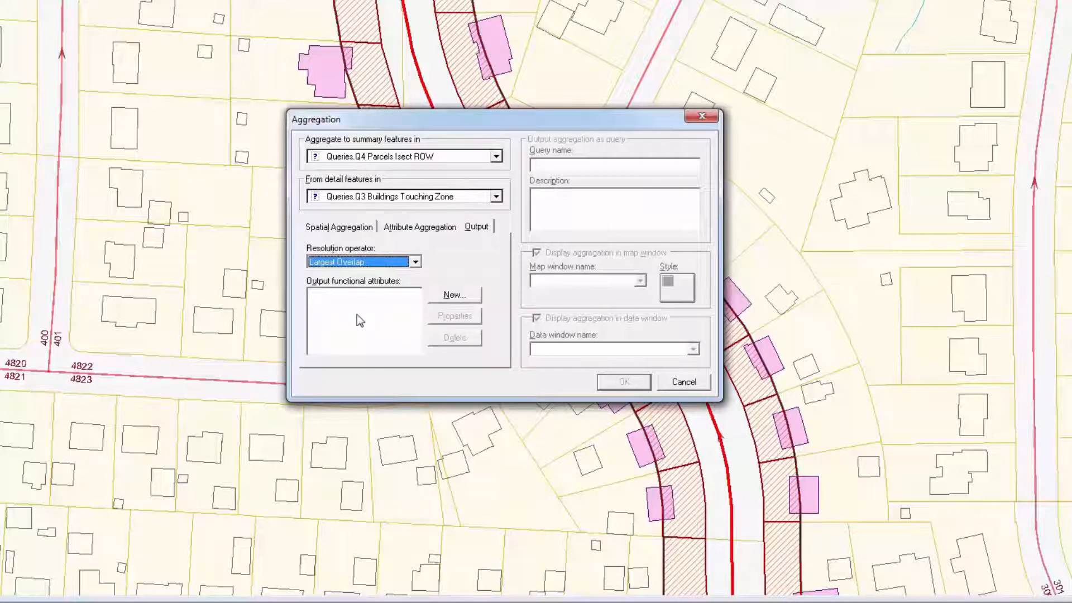
Step: Add a Count(*) output functional attribute named FA_Num_Buildings
right_click(357, 314)
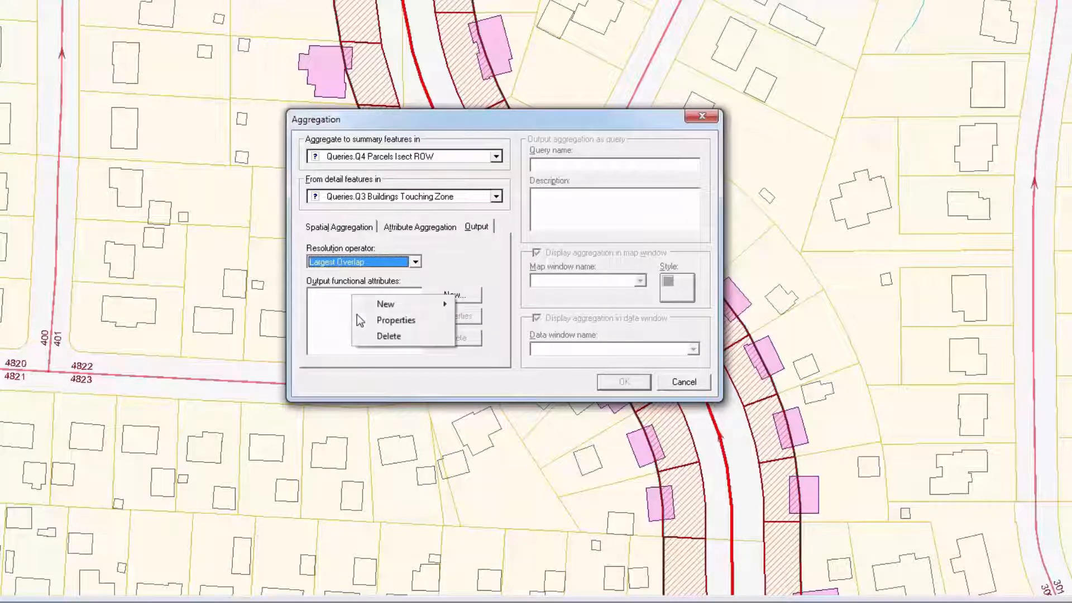
mouse_move(406, 302)
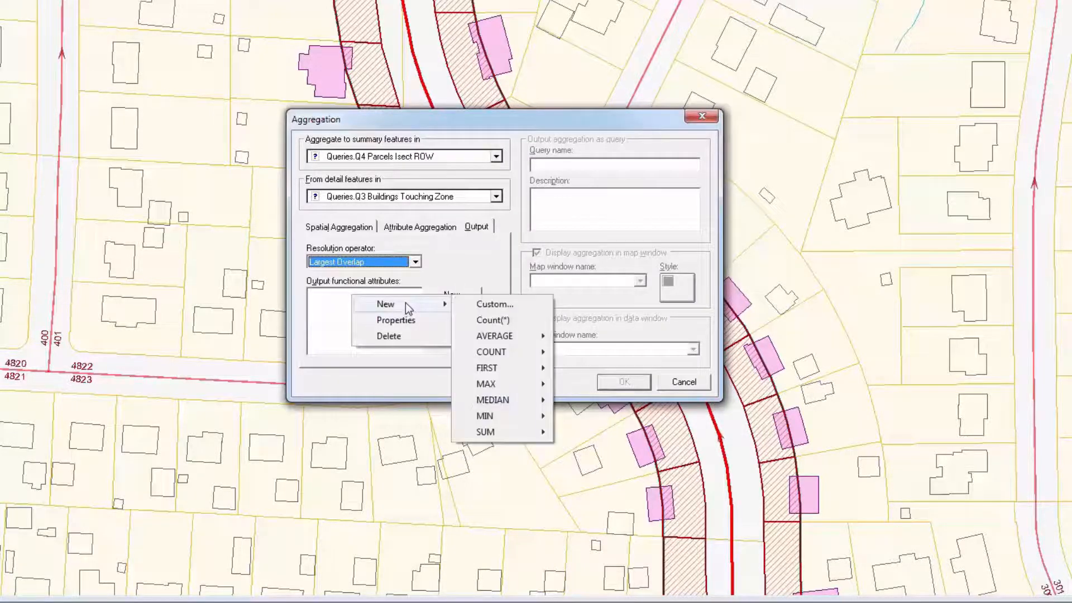
left_click(493, 320)
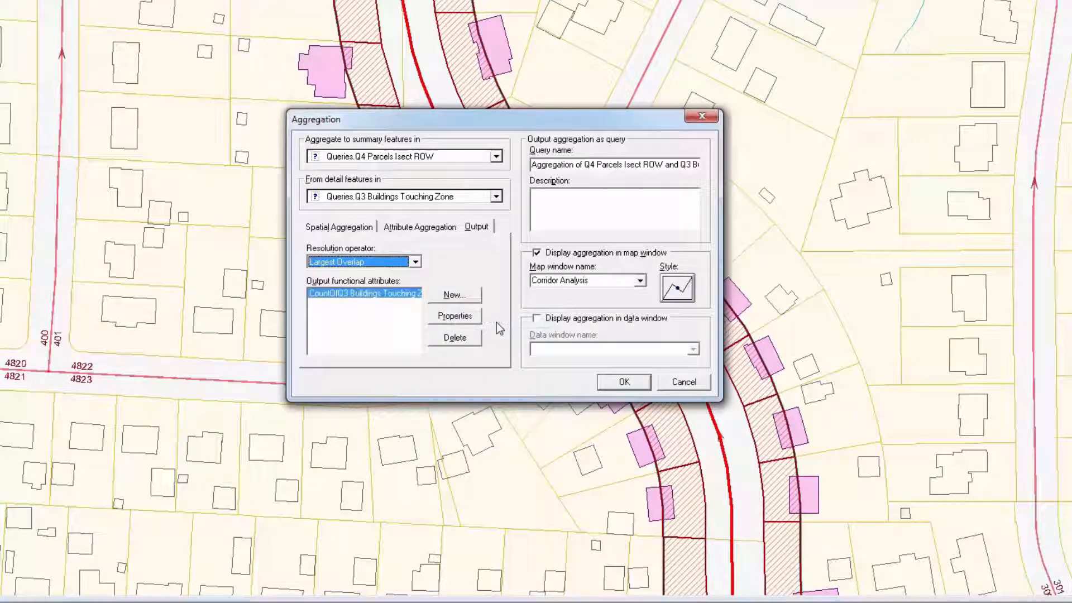
left_click(456, 316)
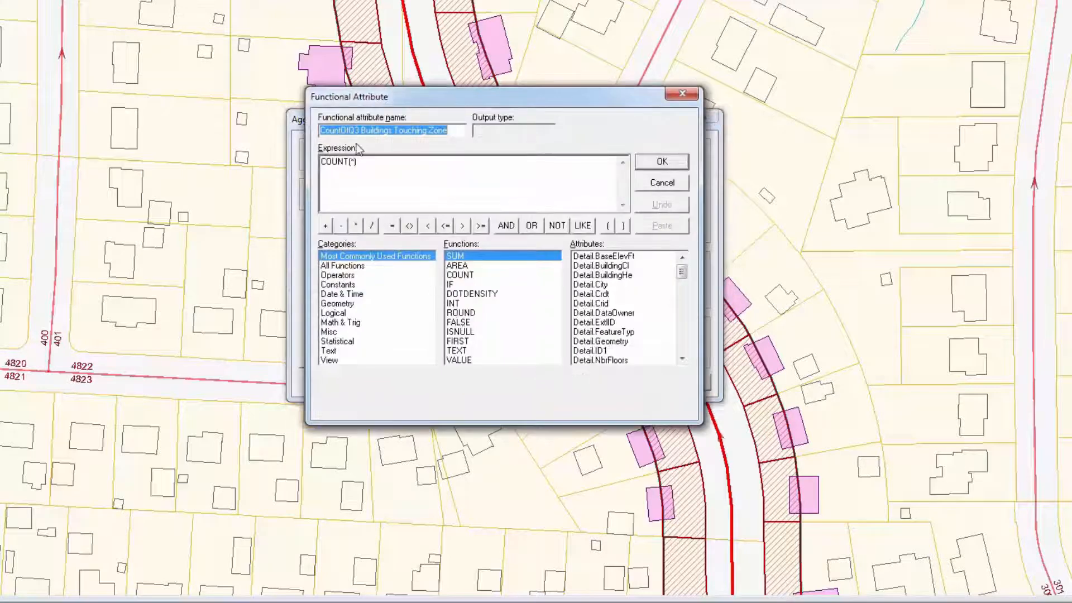
type("FA")
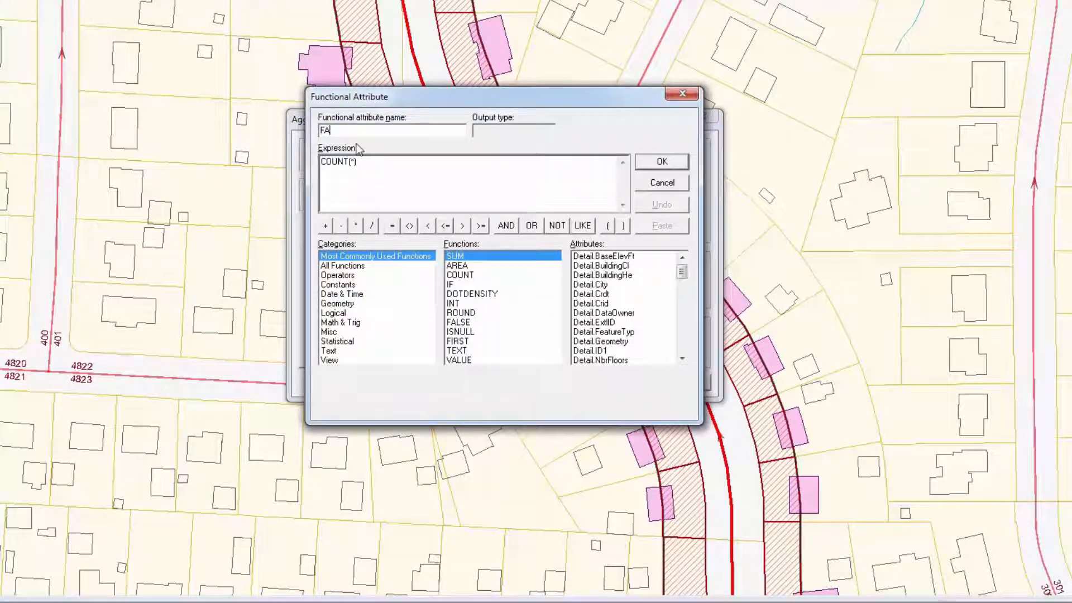
type("_Num_")
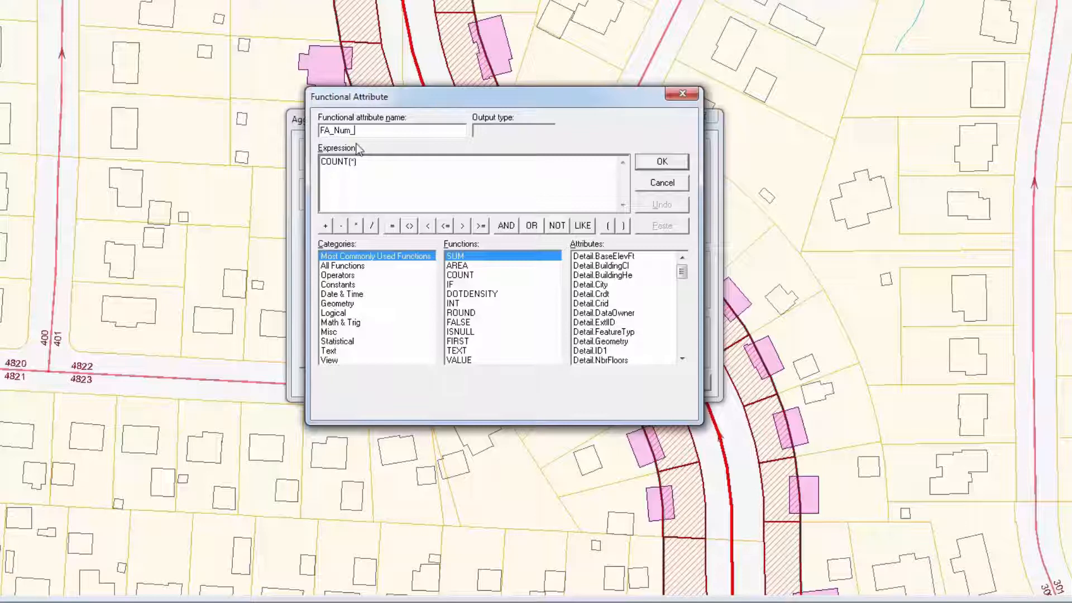
type("Buildings")
left_click(662, 161)
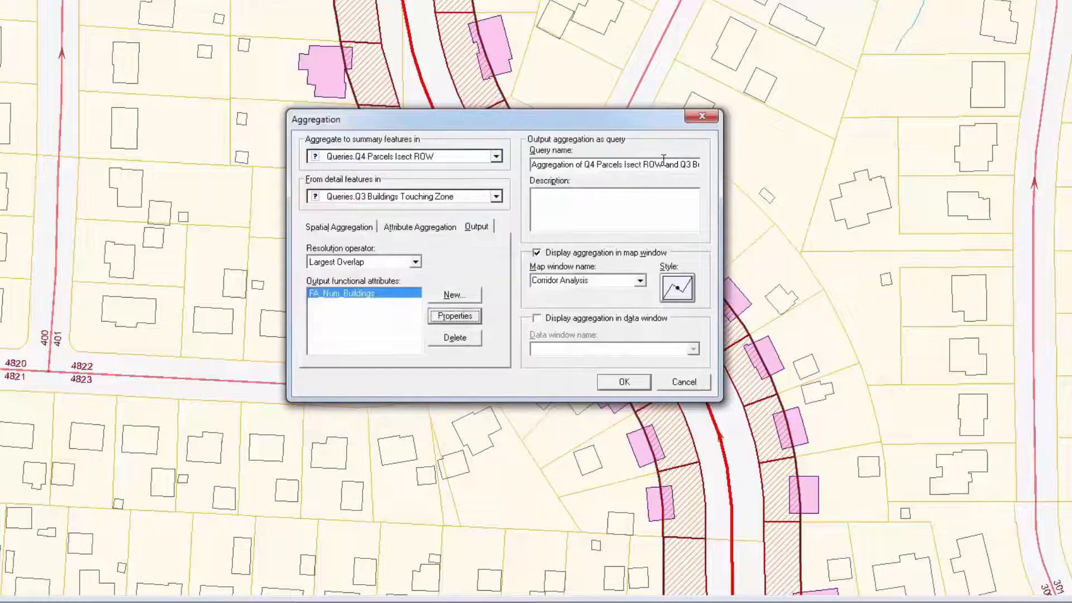
Step: Add a functional attribute FA_Isect_SqFt with expression AREA(Input.IntersectionGeometry, ProjectedMeas, SquareFoot)
left_click(433, 296)
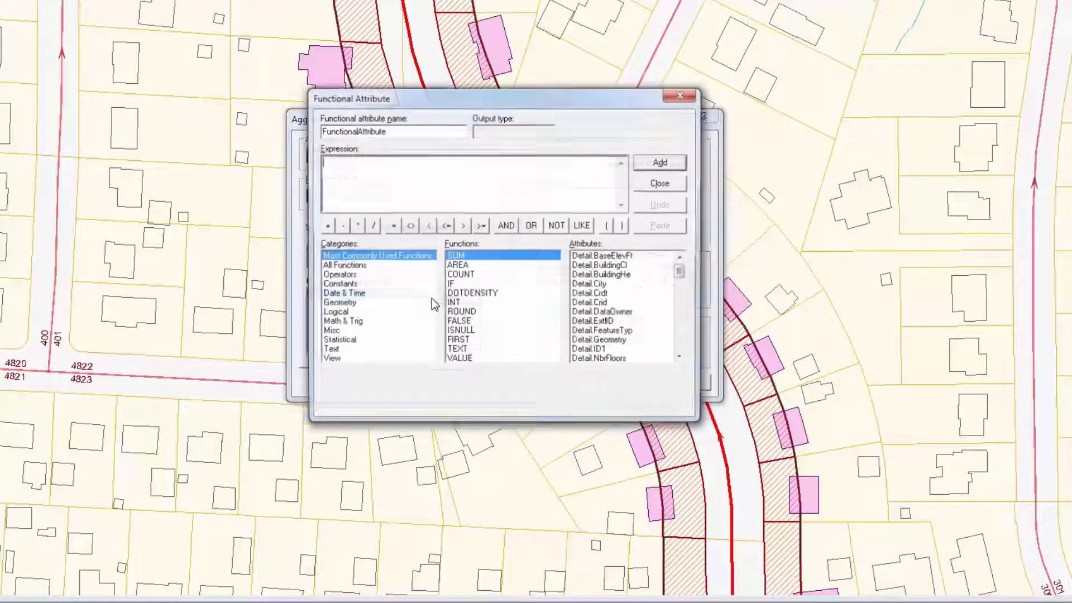
double_click(399, 132)
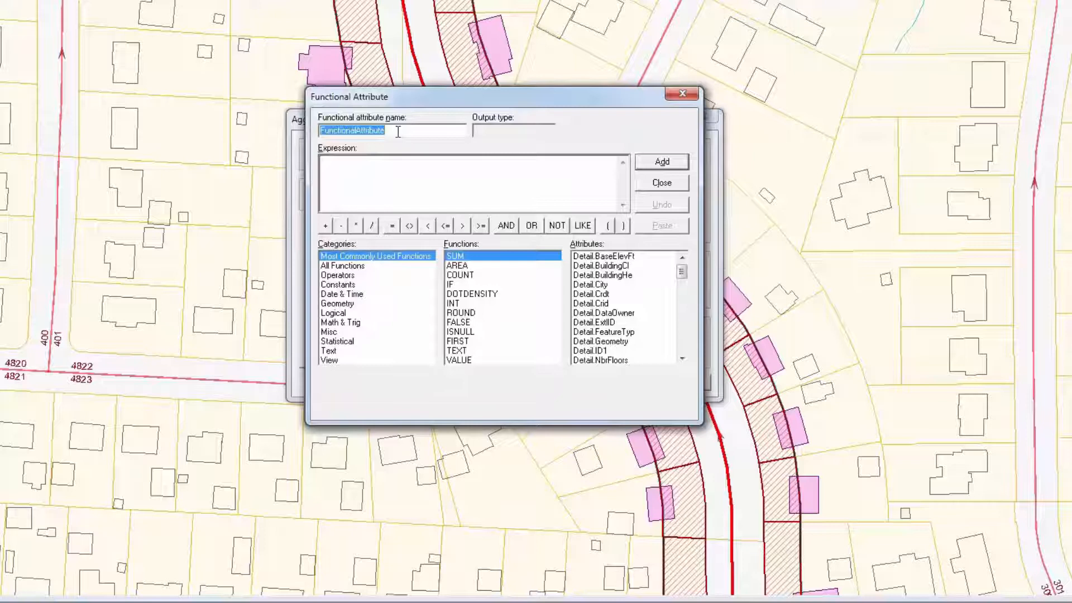
type("FA_I")
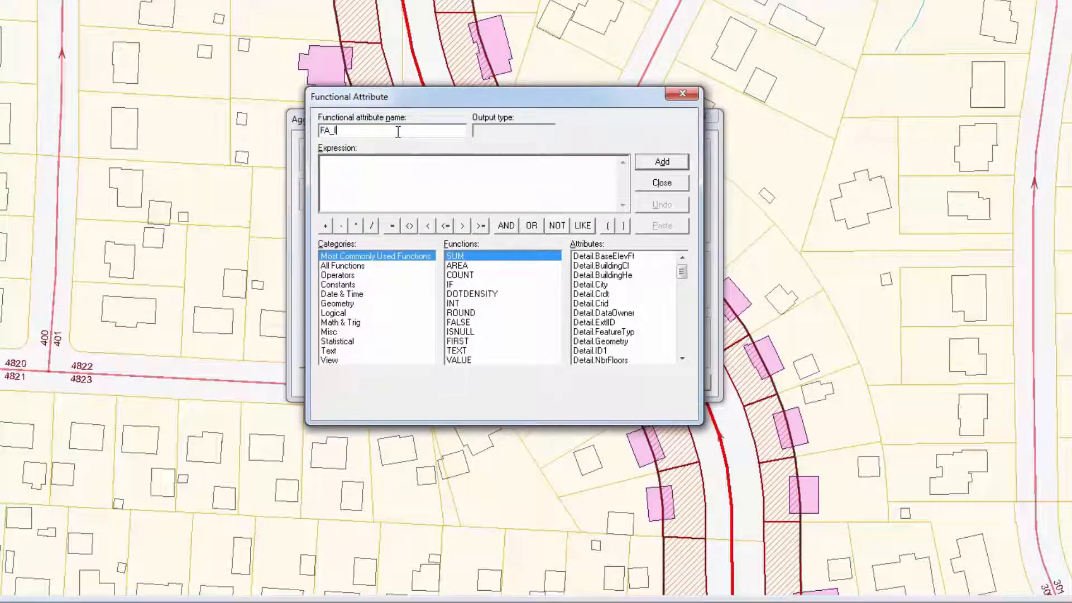
type("sect_SqFt")
double_click(472, 267)
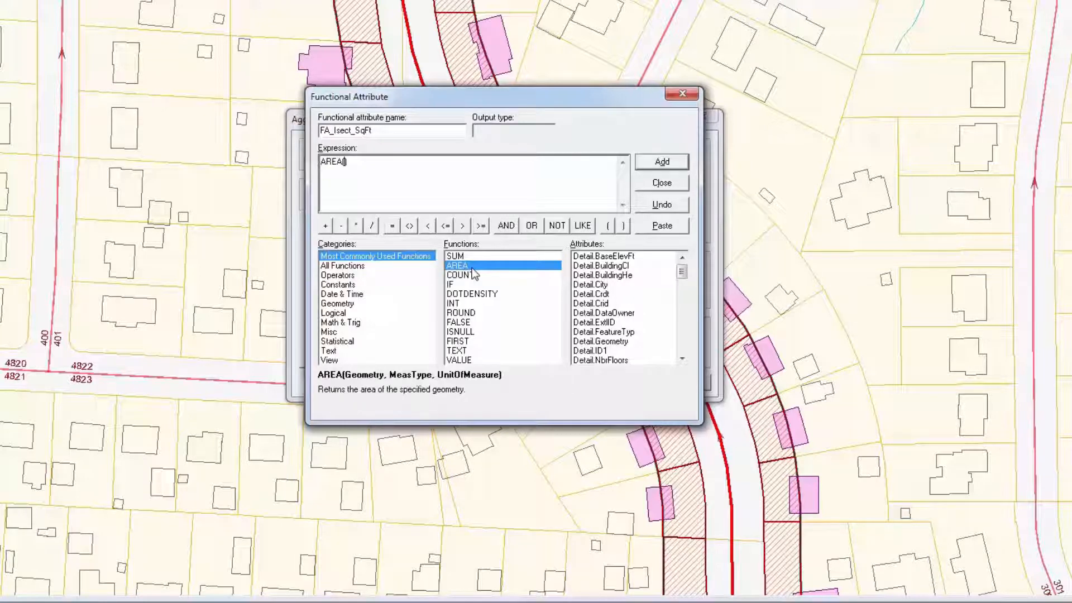
left_click_drag(681, 273, 681, 325)
double_click(638, 315)
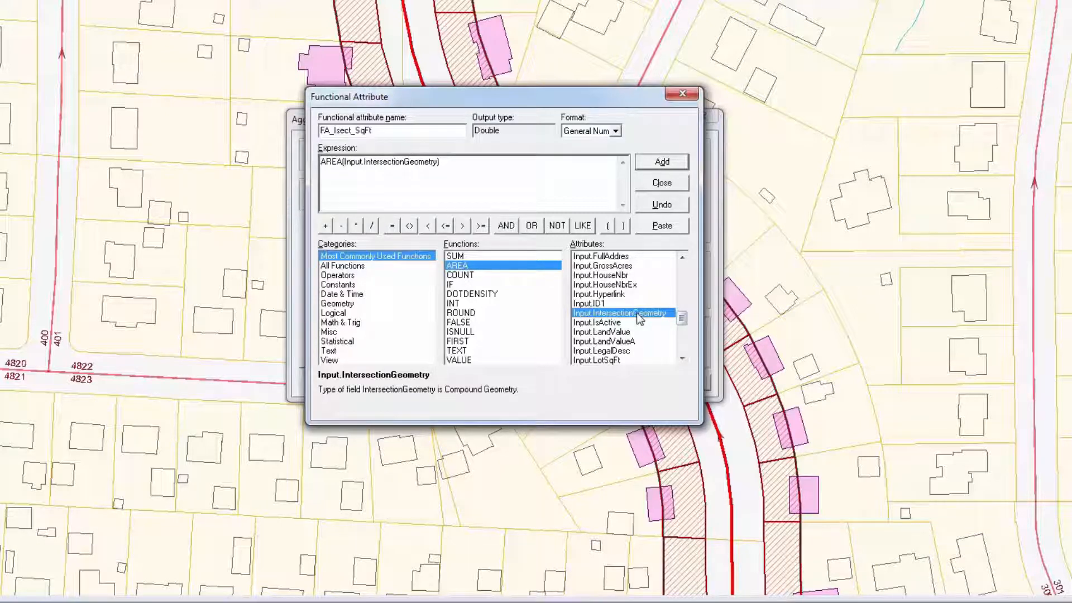
type(", Projec")
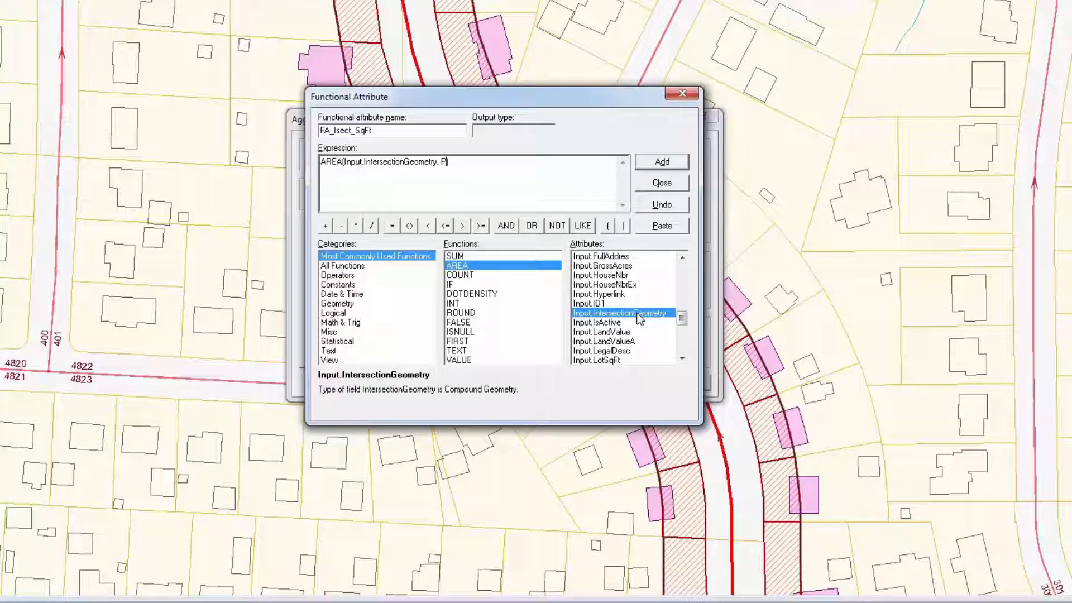
type("tedMeas,")
left_click(351, 285)
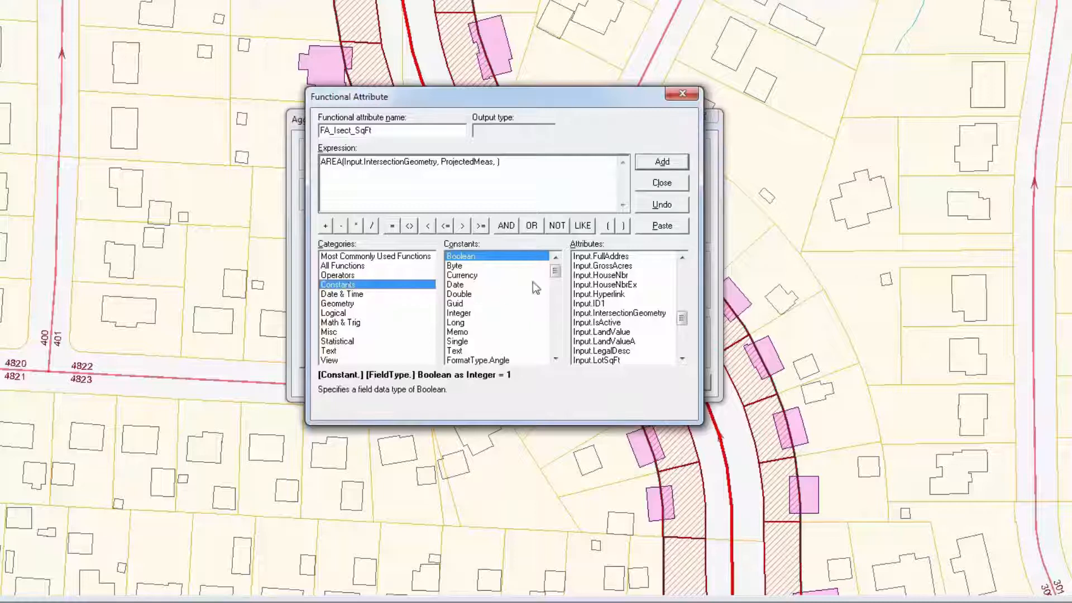
left_click_drag(556, 272, 556, 334)
double_click(475, 322)
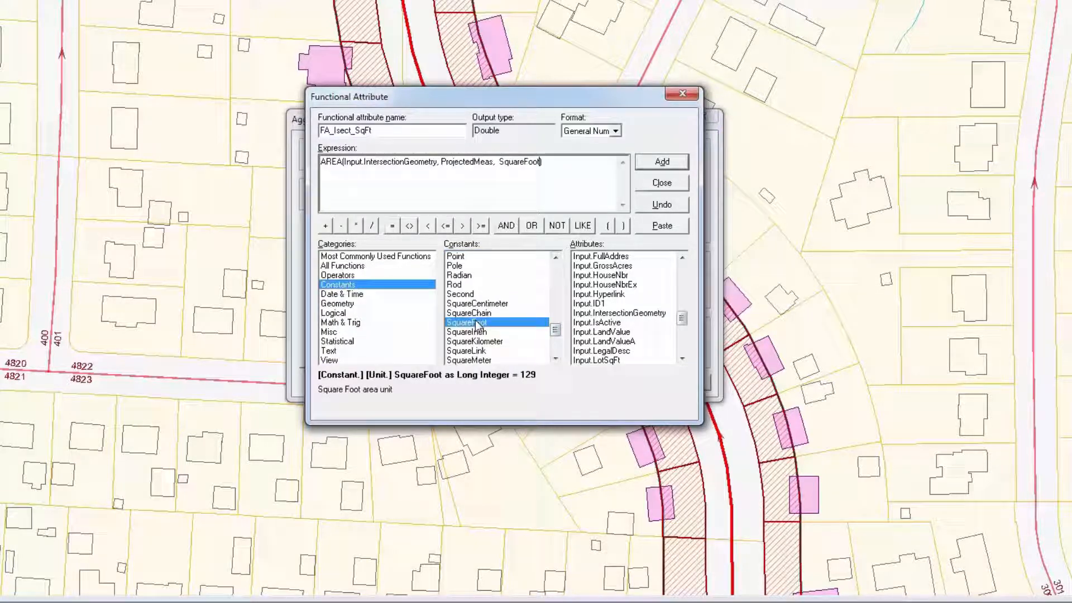
left_click(660, 163)
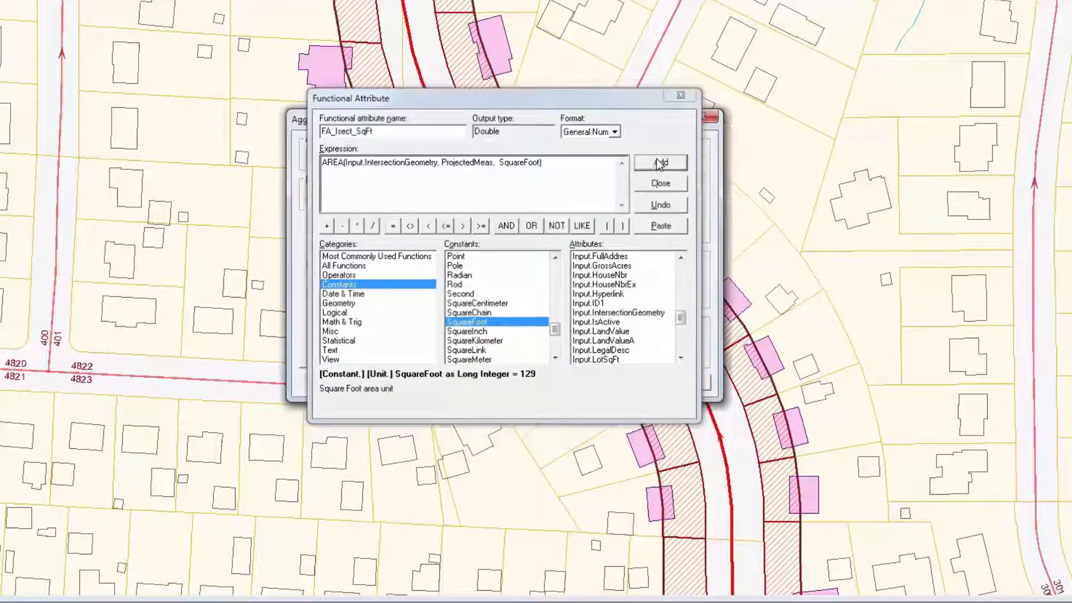
Step: Add a functional attribute FA_ROW_pct with expression Output.FA_Isect_SqFt / Input.SHAPE_area
double_click(395, 132)
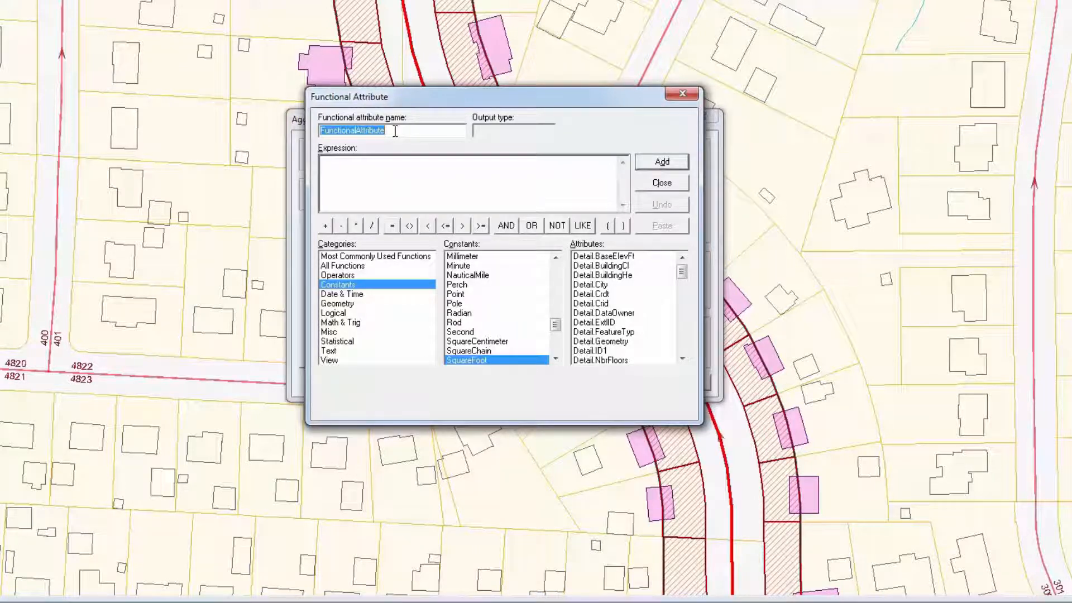
type("FA_R")
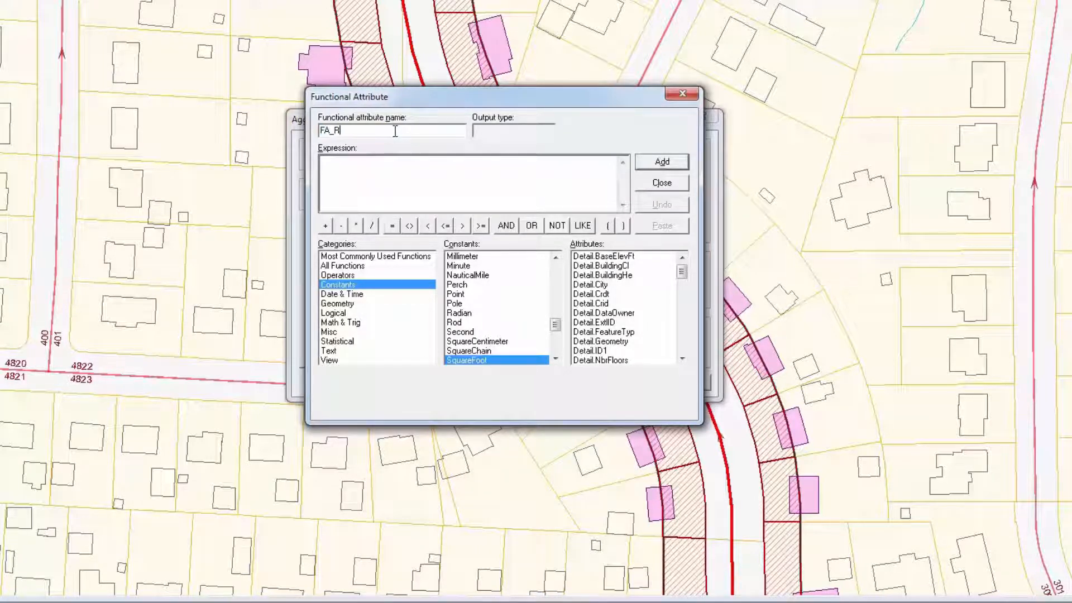
type("OW_pct")
left_click(386, 165)
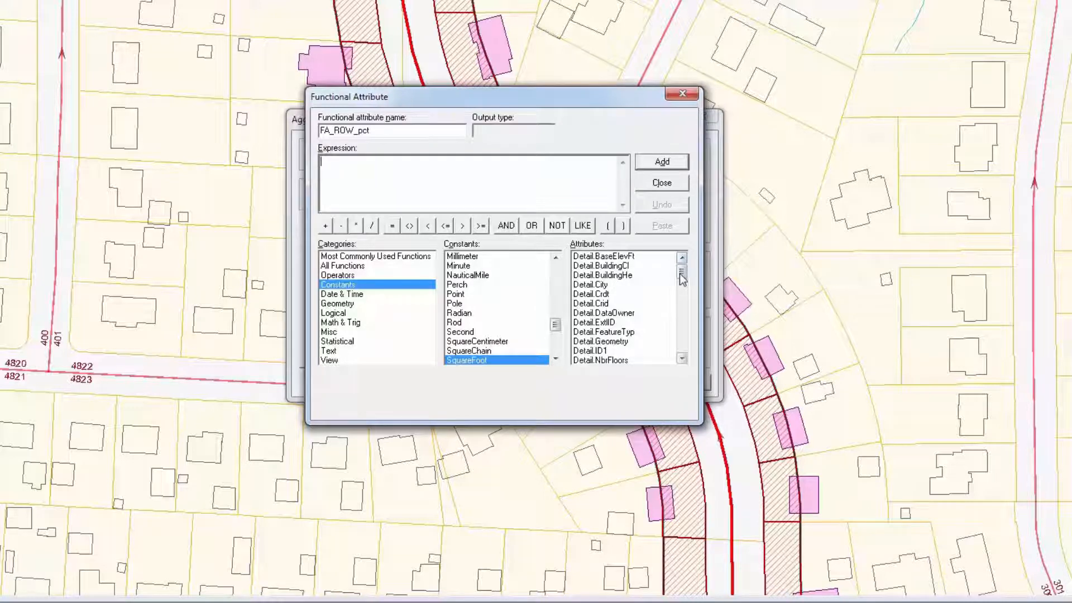
left_click_drag(682, 278, 695, 363)
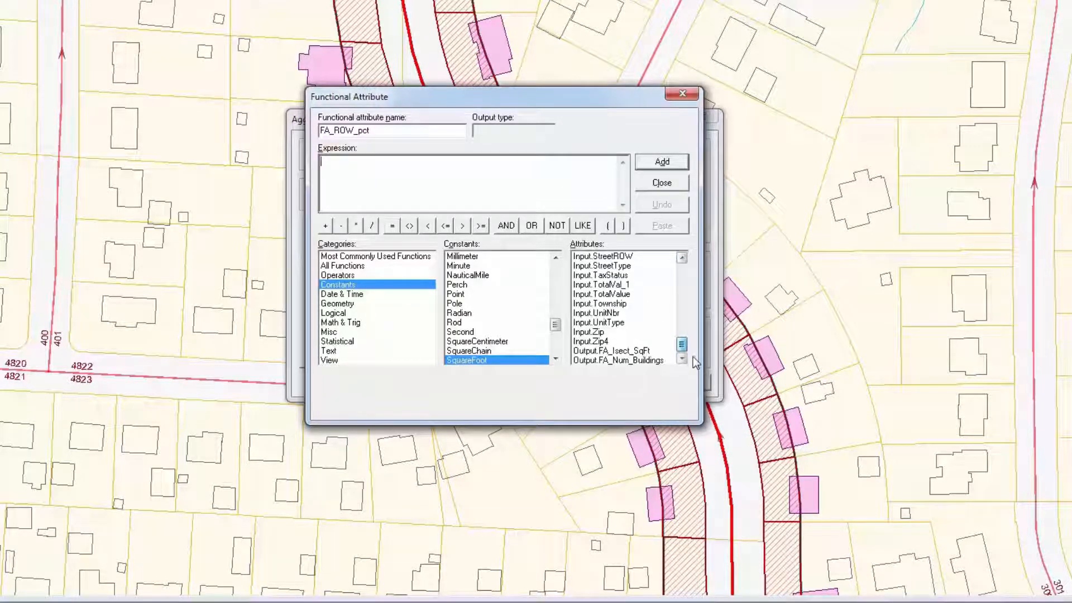
double_click(631, 351)
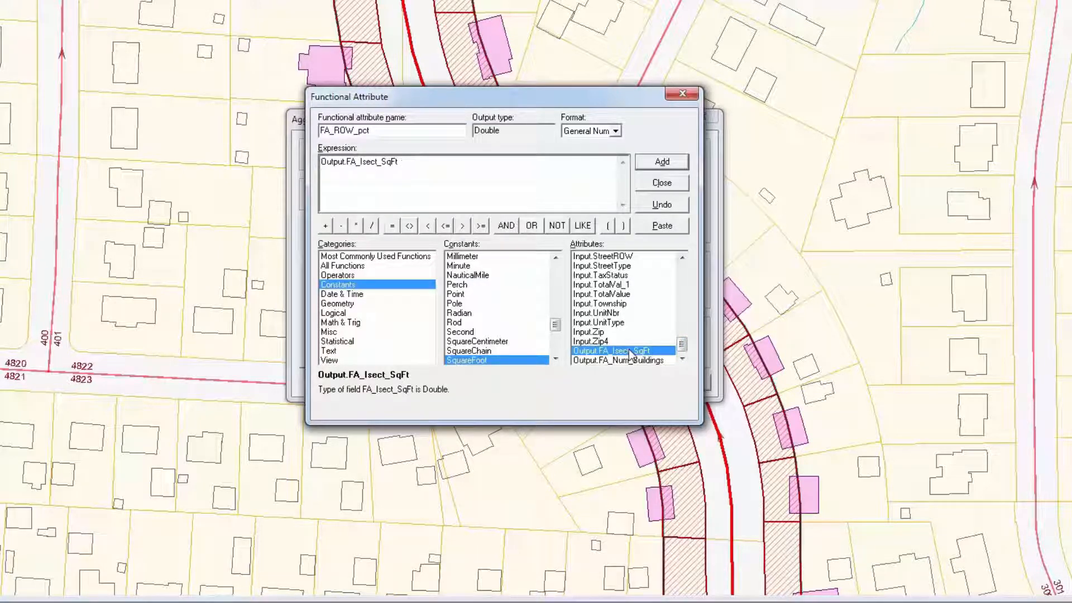
type("/")
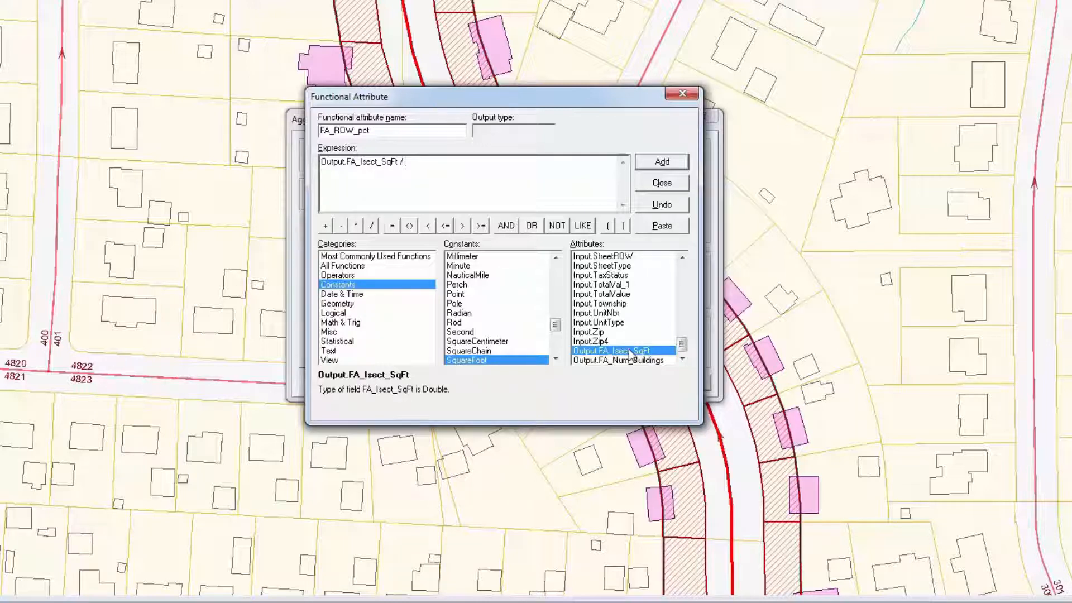
left_click_drag(682, 340, 682, 335)
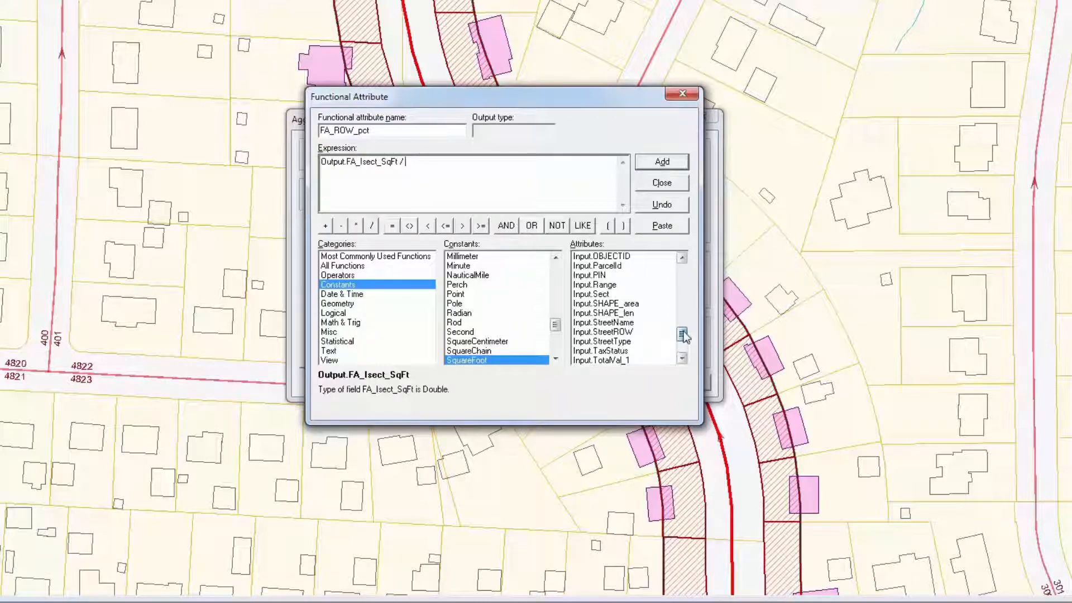
double_click(627, 305)
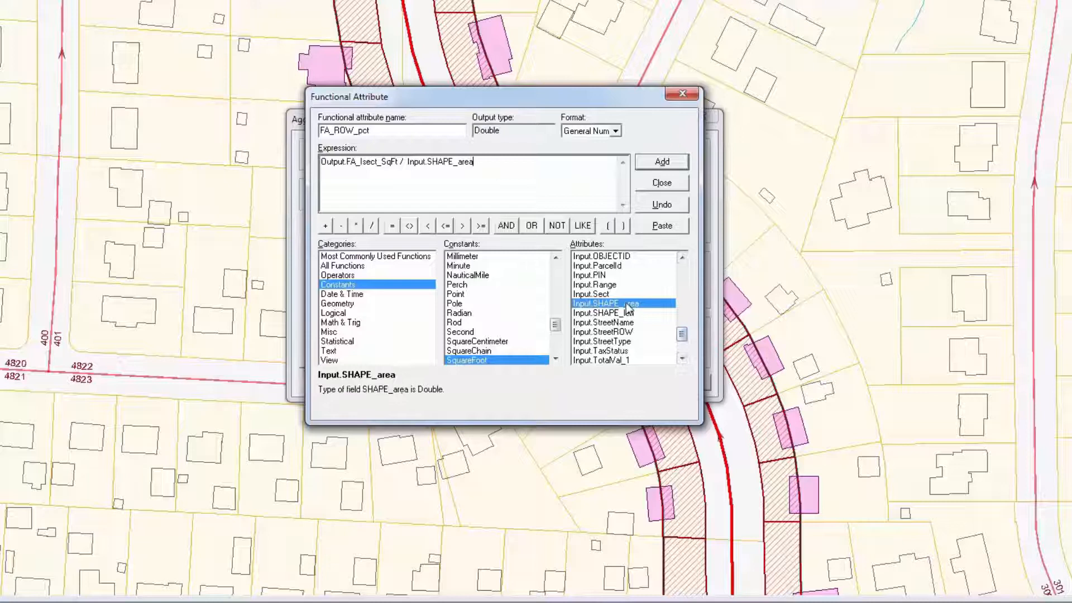
left_click(654, 164)
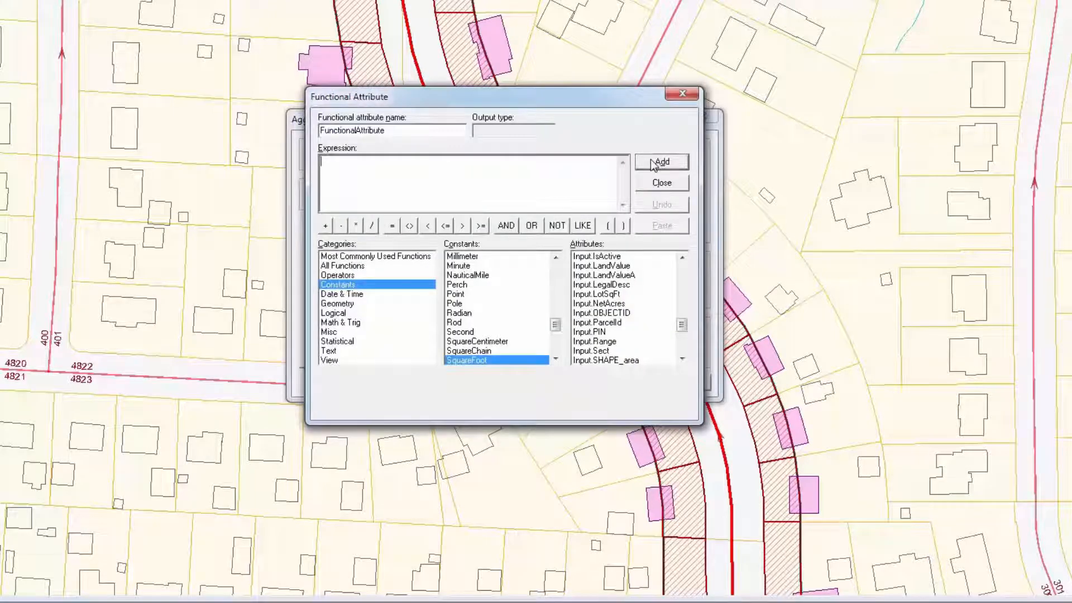
Step: Begin a functional attribute FA_Est_Price with an IF condition Output.FA_Num_Buildings>=1 OR Output.FA_ROW_pct>=50
double_click(410, 129)
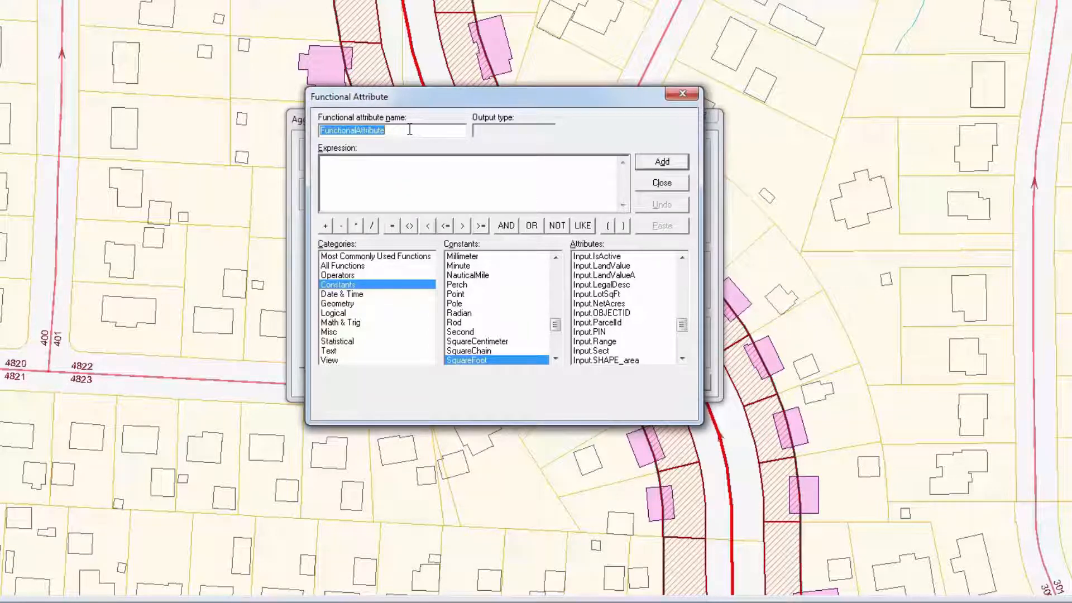
type("F")
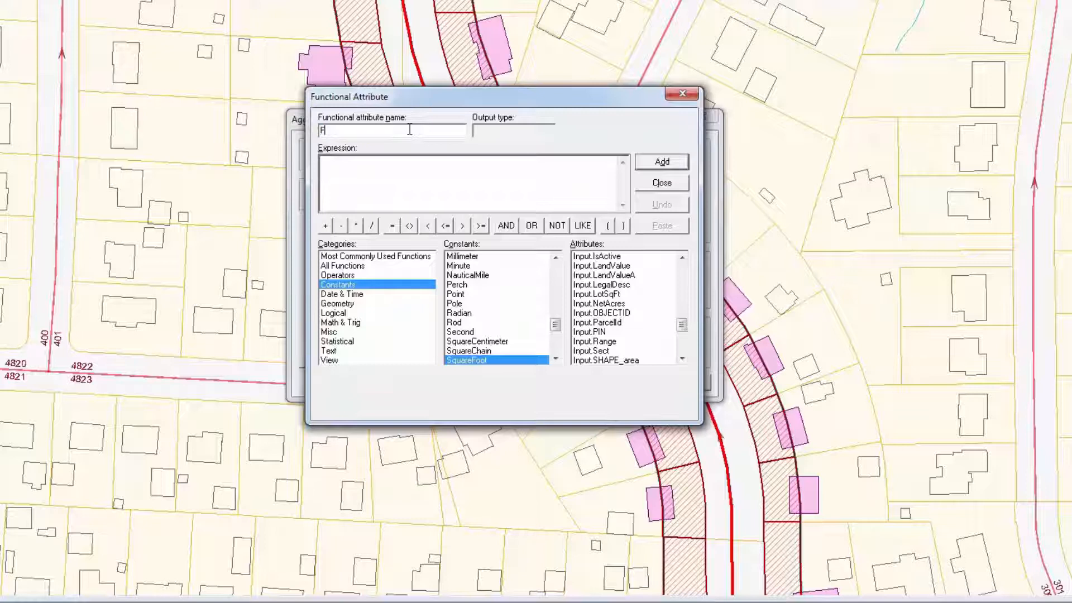
type("A_Est_Price")
left_click(344, 314)
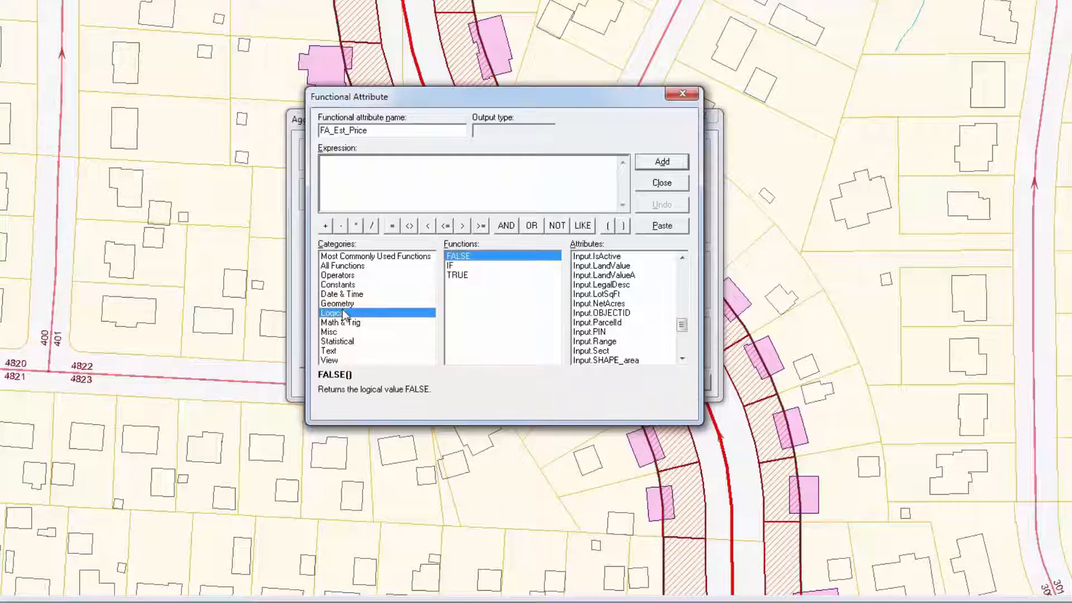
double_click(453, 266)
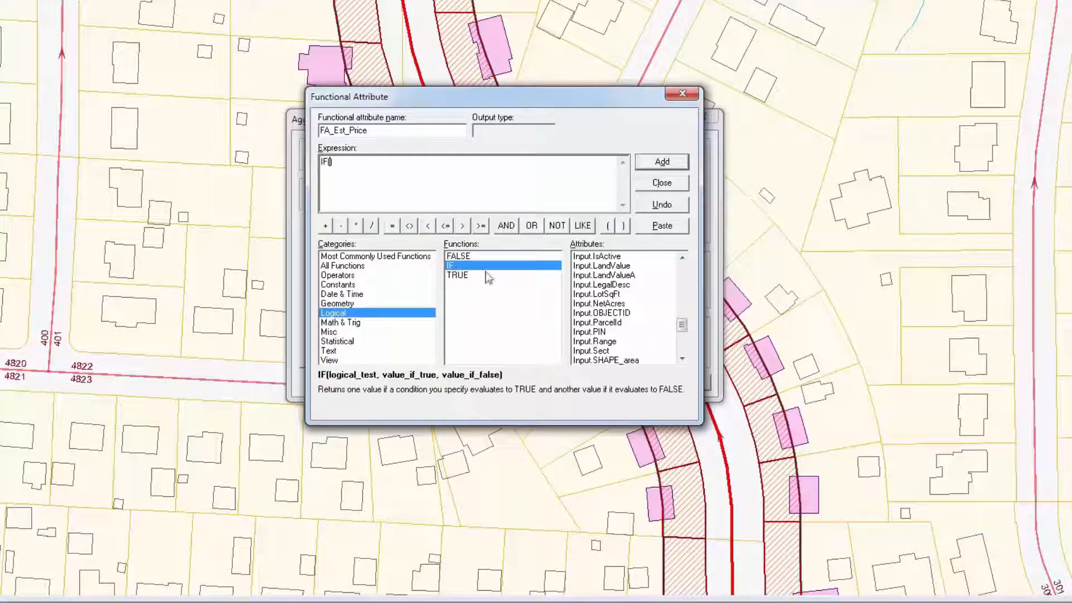
left_click_drag(685, 327, 683, 351)
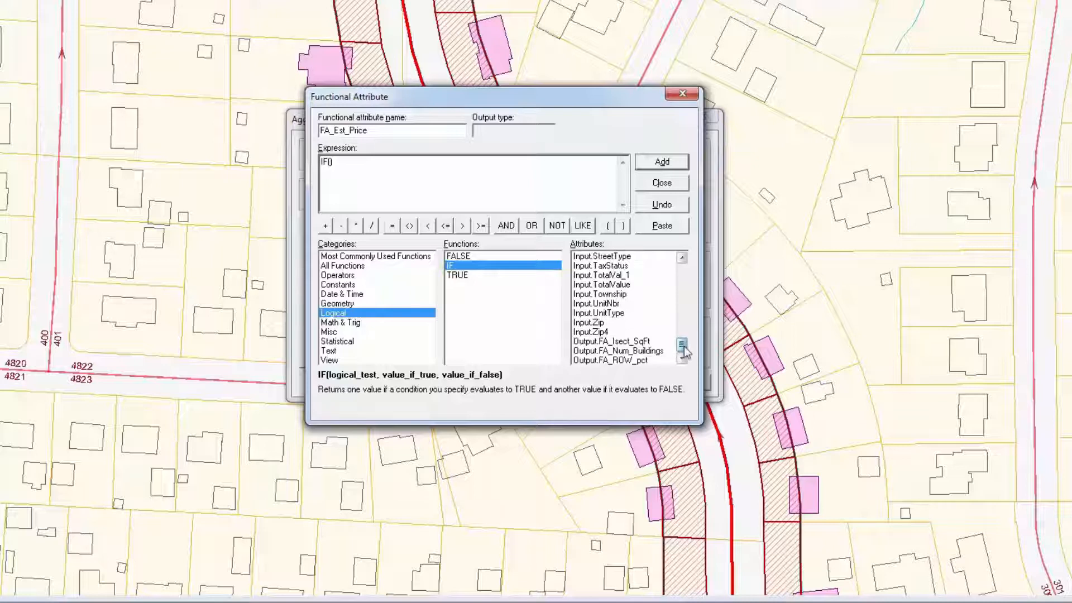
double_click(652, 352)
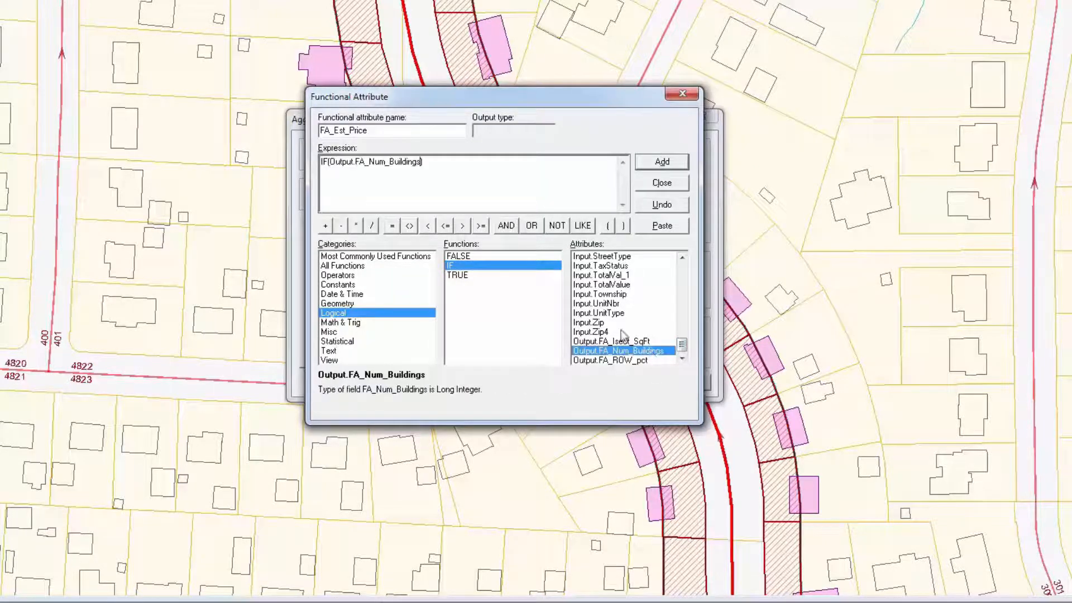
left_click(481, 225)
type("1 )")
left_click(526, 227)
double_click(619, 361)
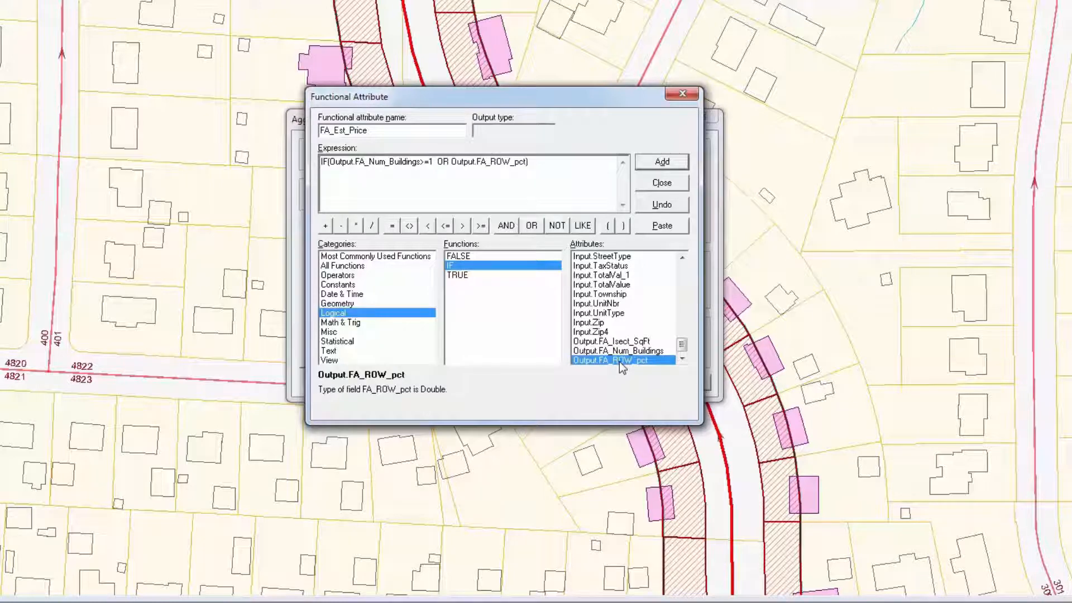
left_click(481, 225)
type("50,")
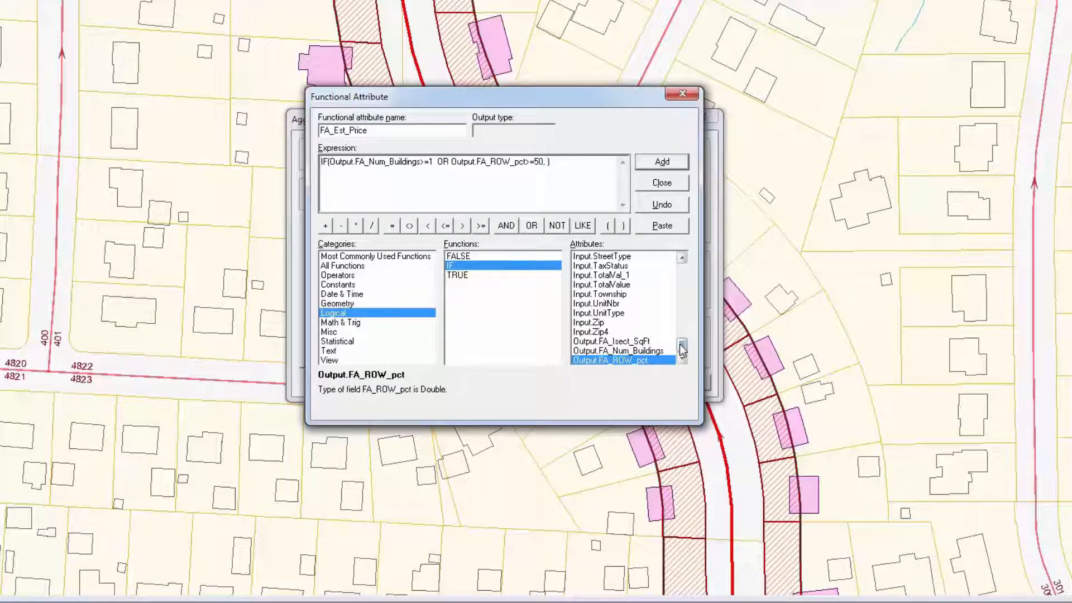
Step: Complete the IF with Input.TotalValue as the true value and Output.FA_ROW_pct * Input.LandValue as the false value
double_click(622, 286)
type(",")
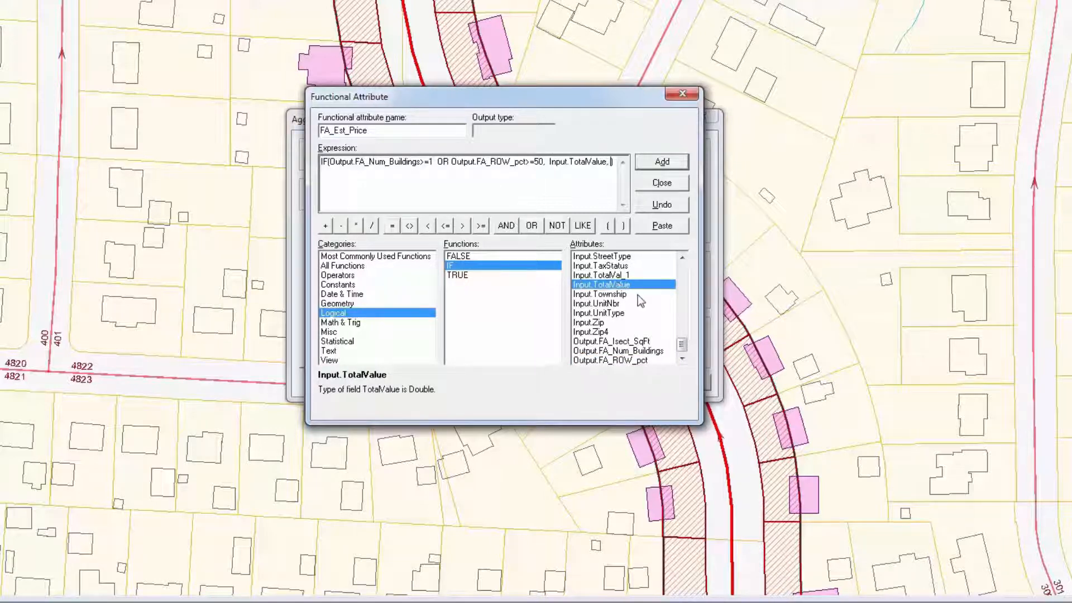
double_click(636, 361)
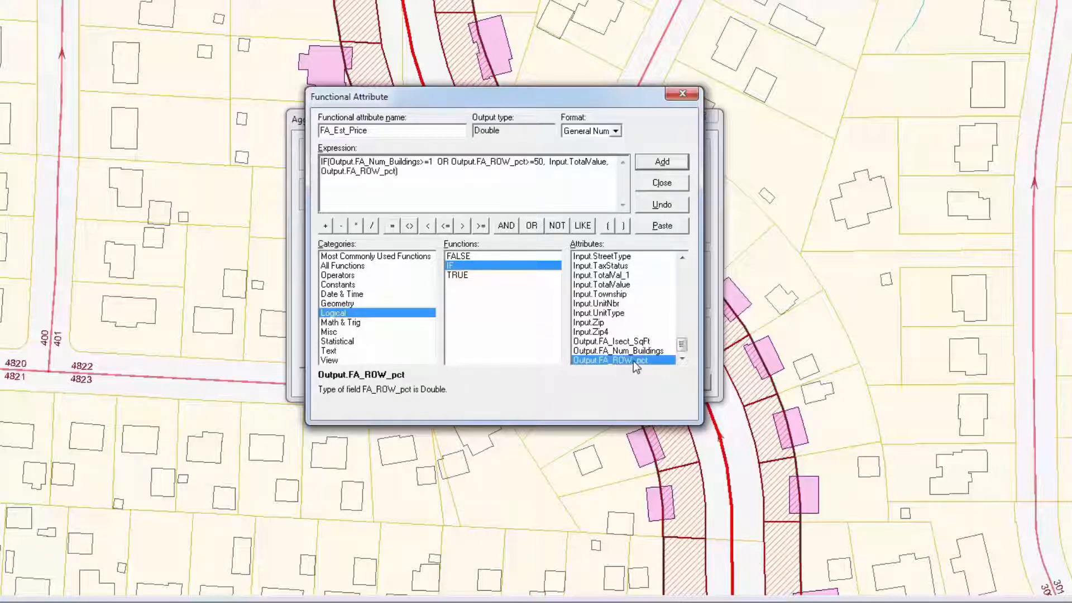
left_click(356, 225)
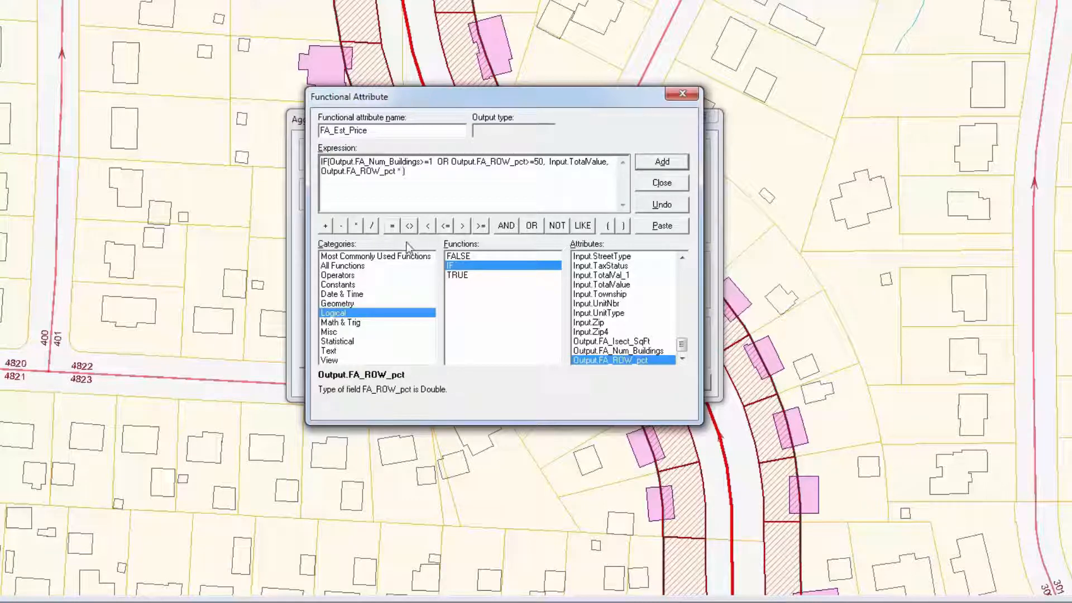
left_click_drag(682, 345, 682, 322)
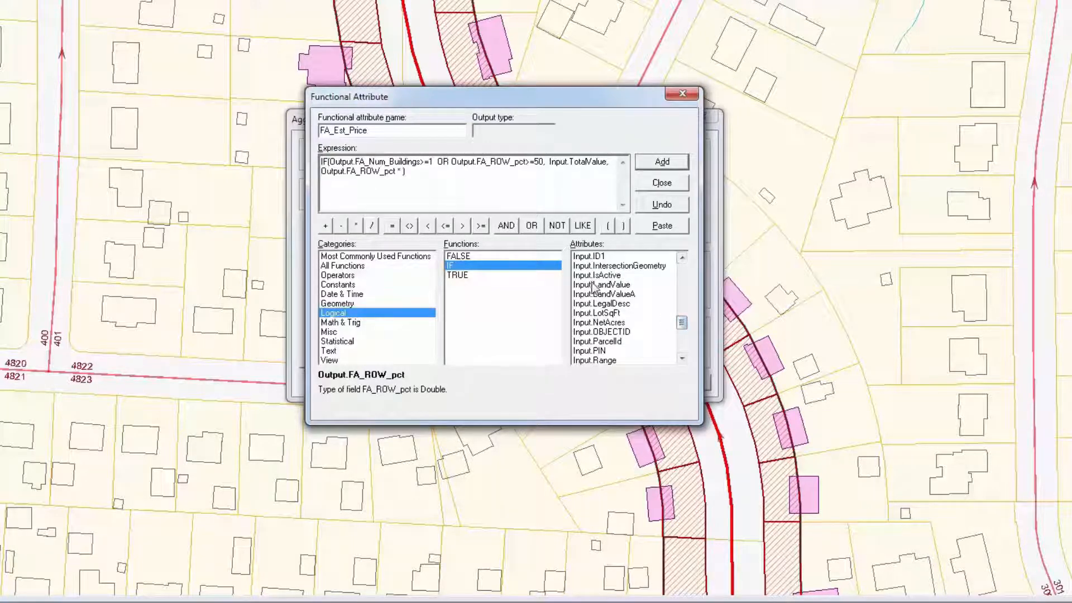
double_click(594, 285)
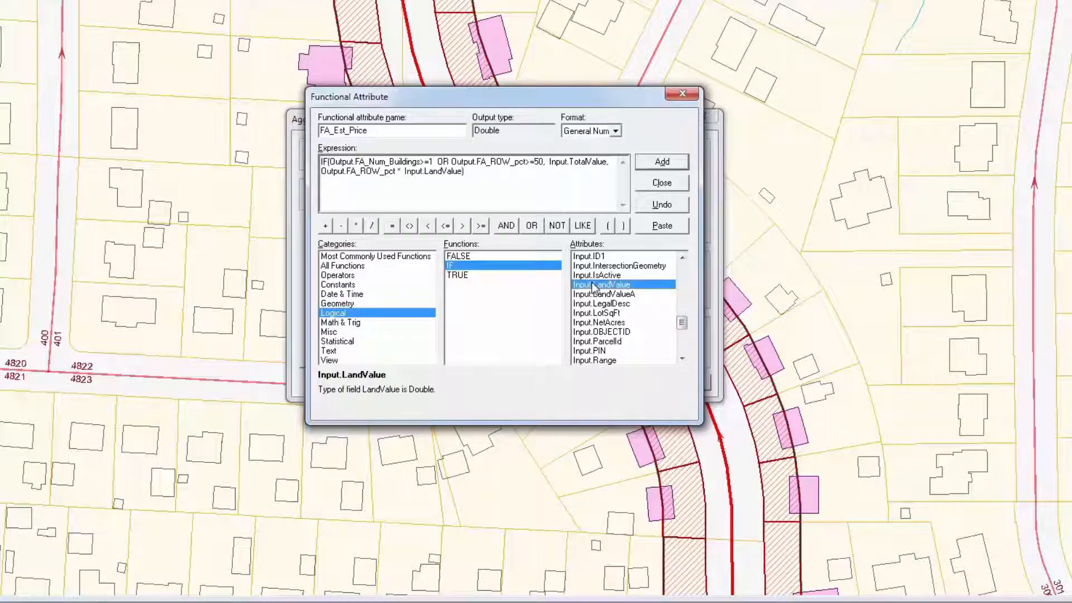
Step: Format FA_Est_Price as Currency with precision 2, add it, and close the functional attribute dialog
left_click(616, 131)
left_click(606, 185)
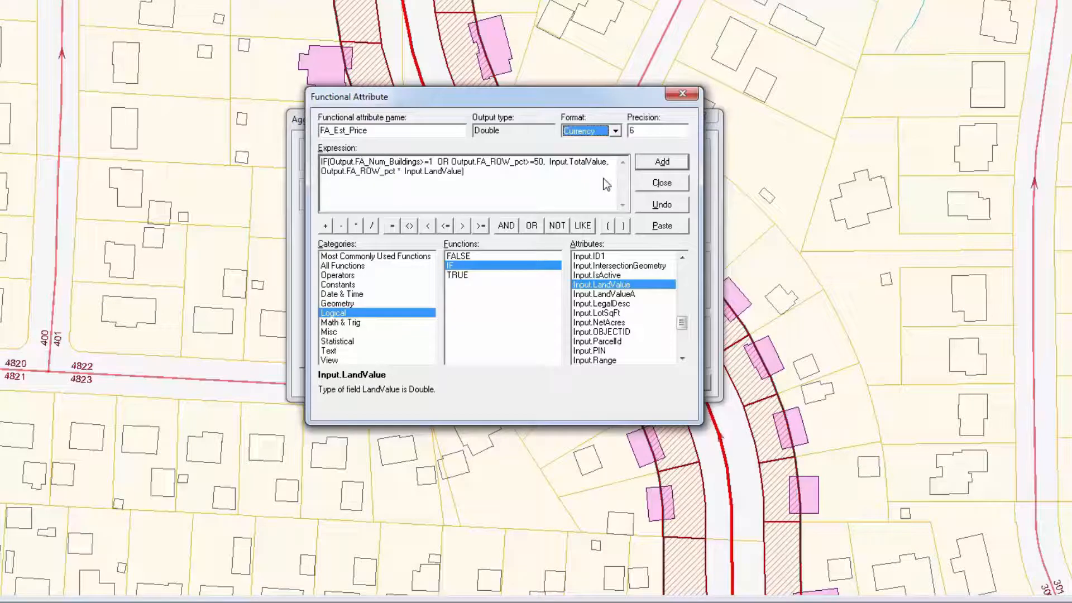
double_click(631, 133)
type("2")
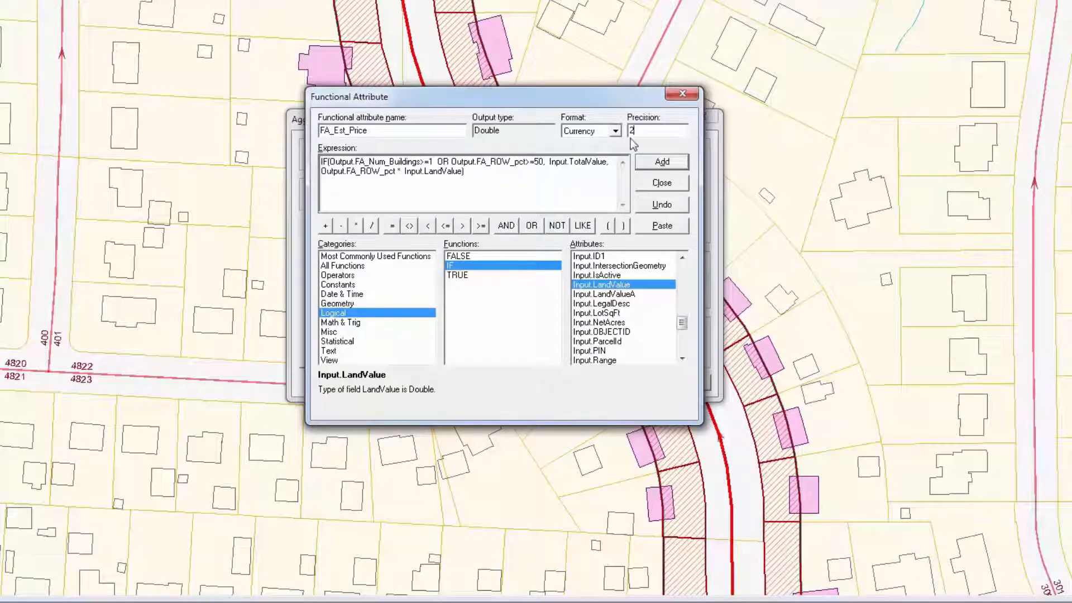
left_click(679, 162)
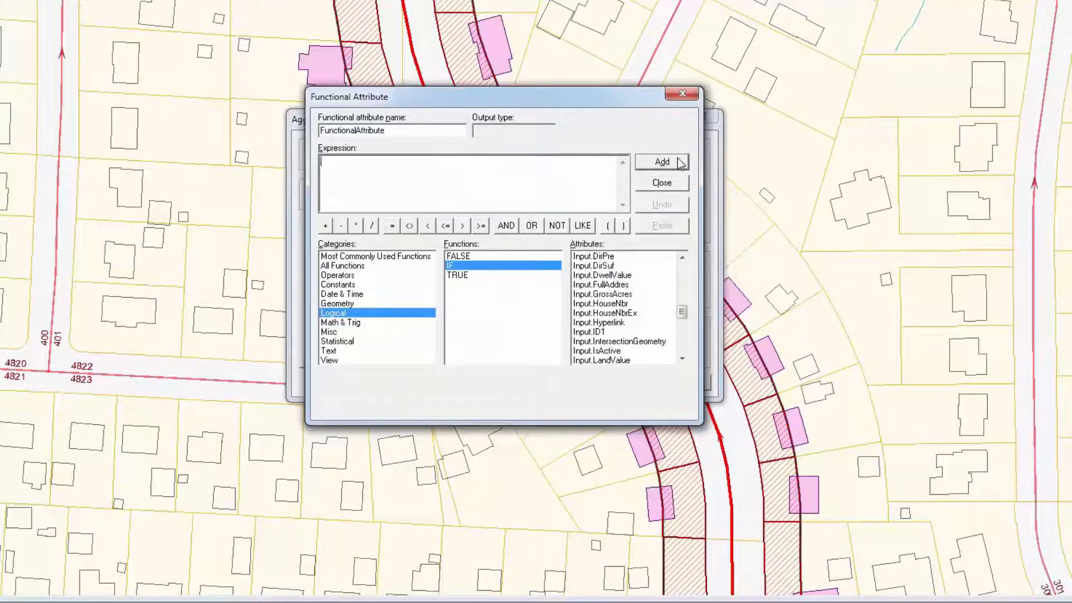
left_click(672, 185)
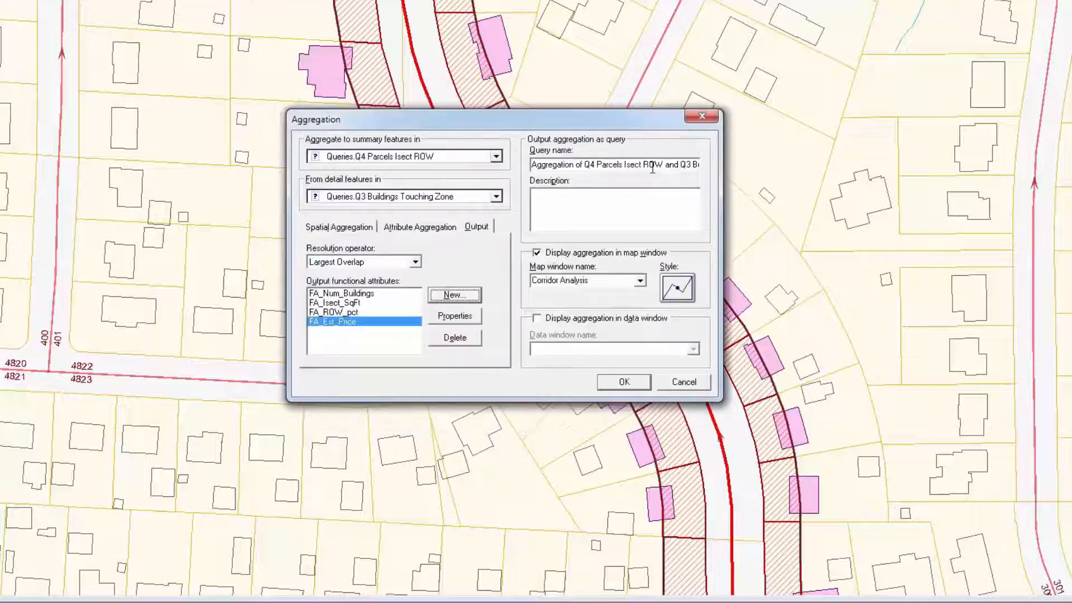
Step: Copy the default query name into the description and rename the output query Q5 Agg for Est Costs
left_click(652, 169)
key("ctrl+c")
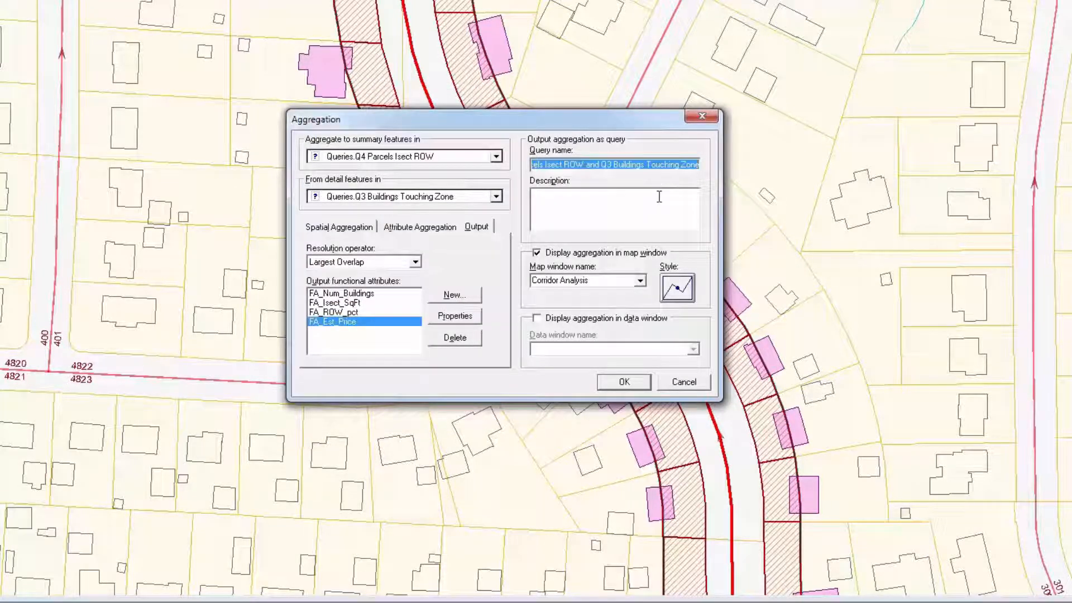
left_click(659, 197)
key("ctrl+v")
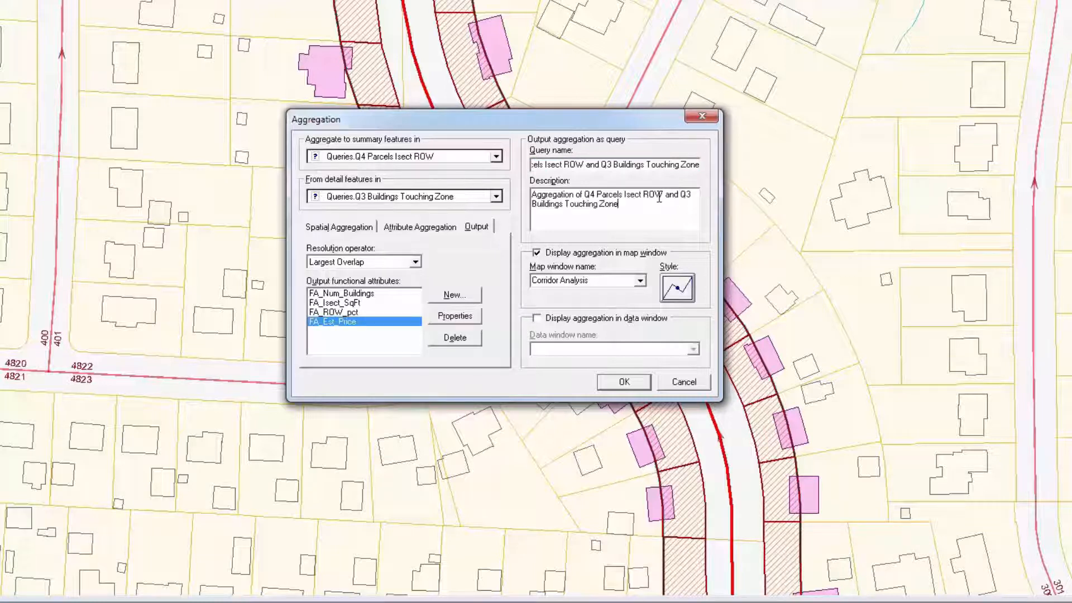
left_click(634, 163)
type("Q5")
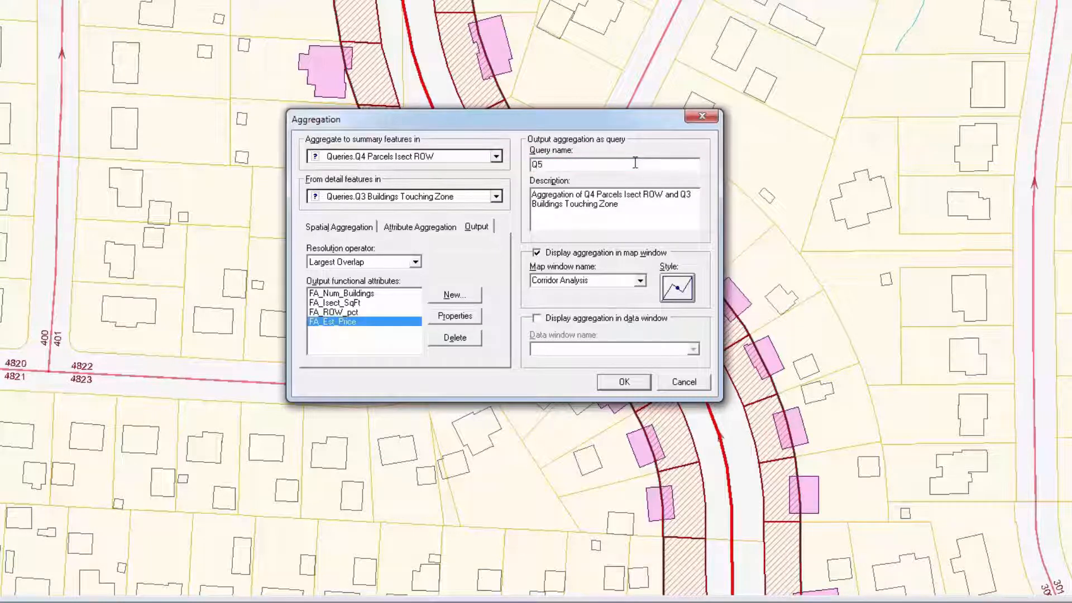
type(" Agg for Est Costs")
Step: Apply the Q5 Agg for Est Costs named style to the aggregation and run it
left_click(678, 289)
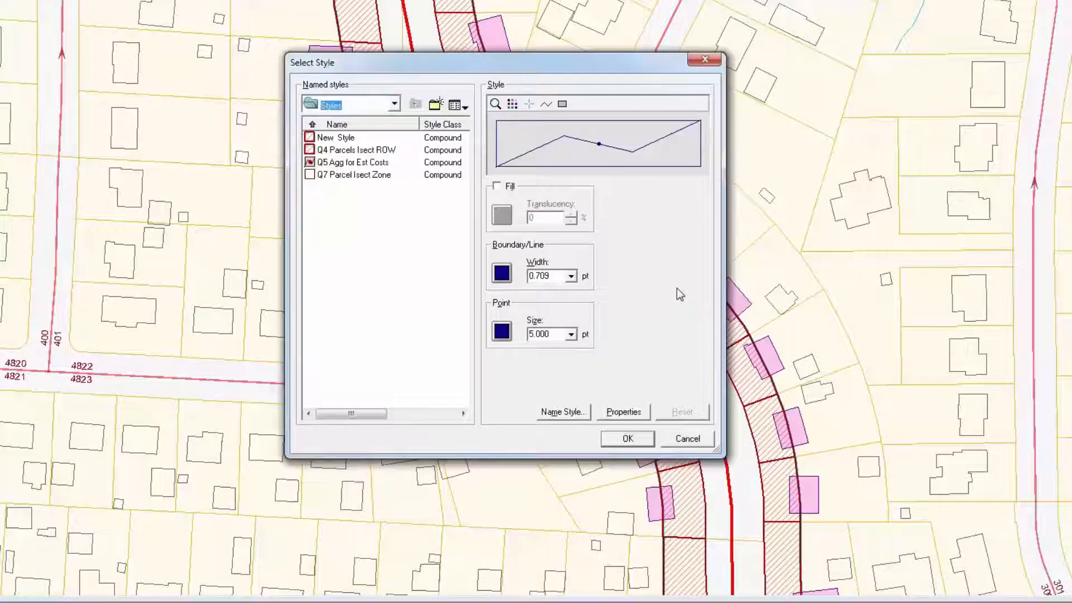
left_click(354, 163)
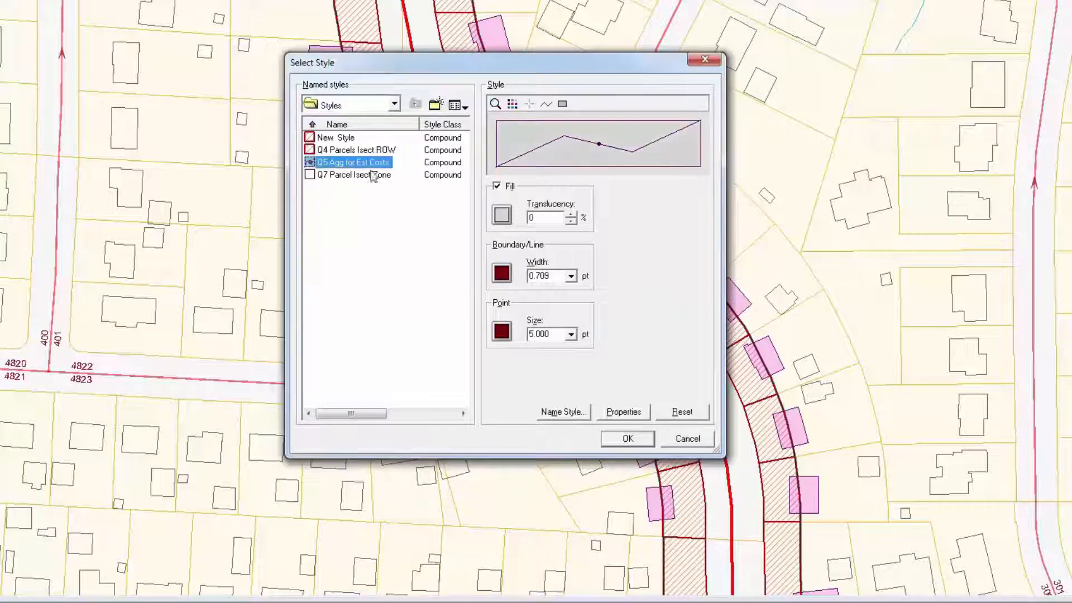
left_click(627, 438)
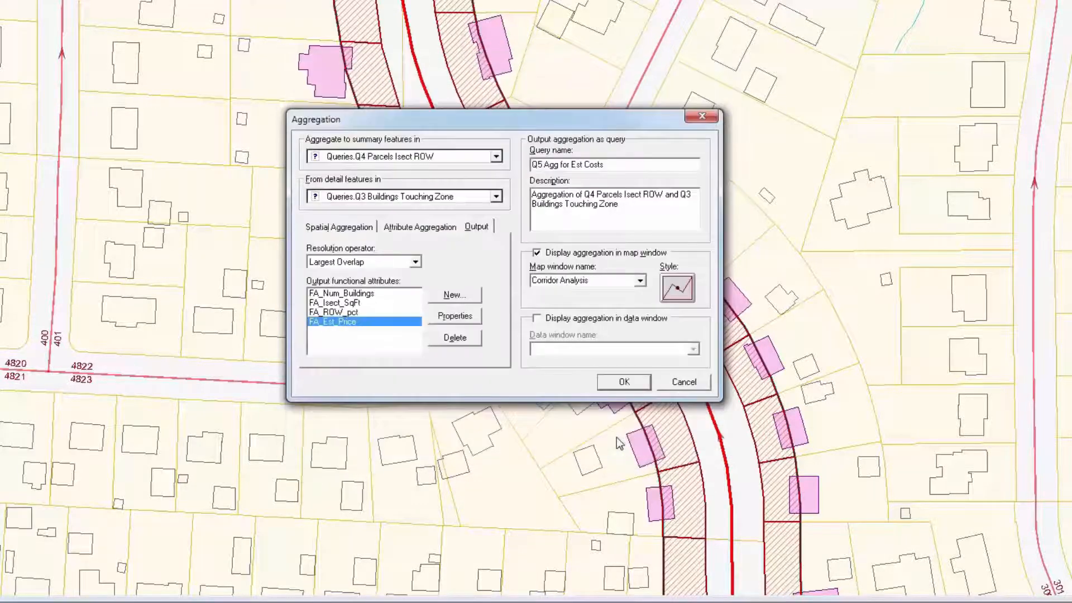
left_click(617, 384)
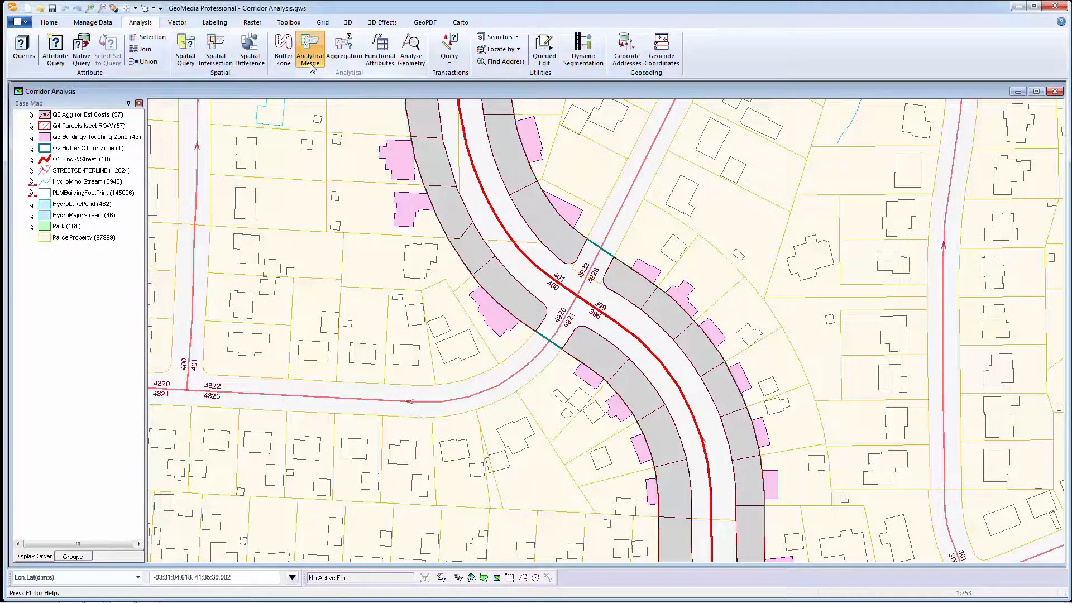
Step: Start an Analytical Merge of Q5 Agg for Est Costs, merging by attribute on ClassDesc
left_click(311, 67)
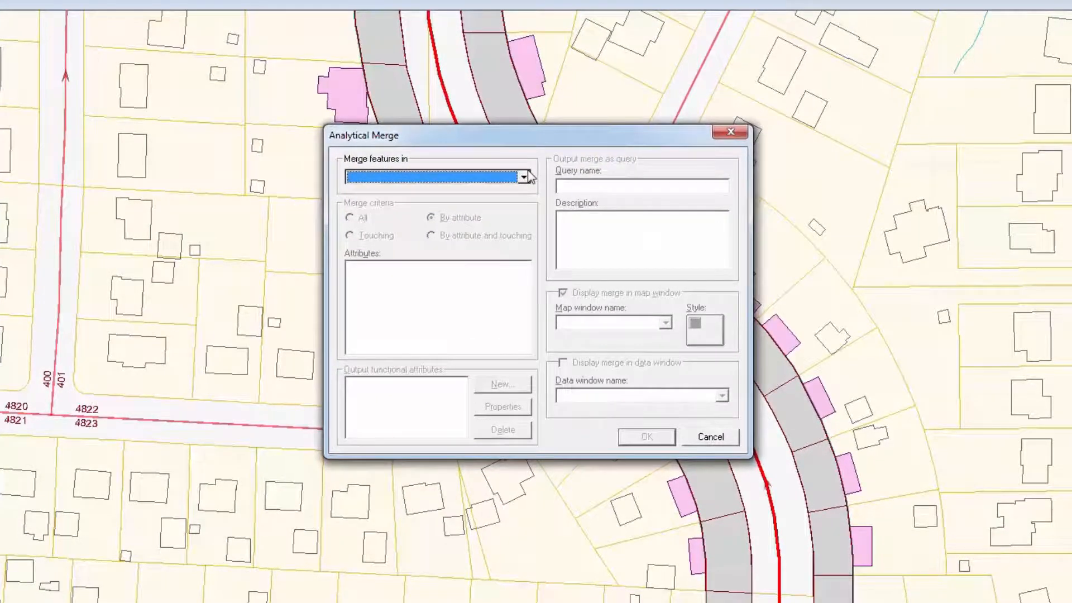
left_click(525, 177)
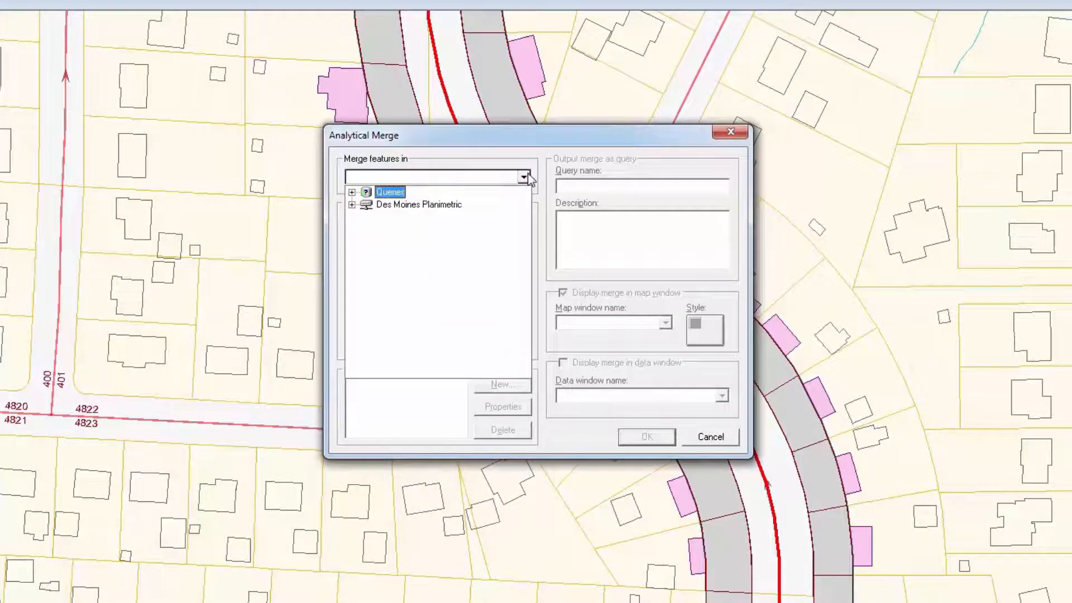
left_click(352, 193)
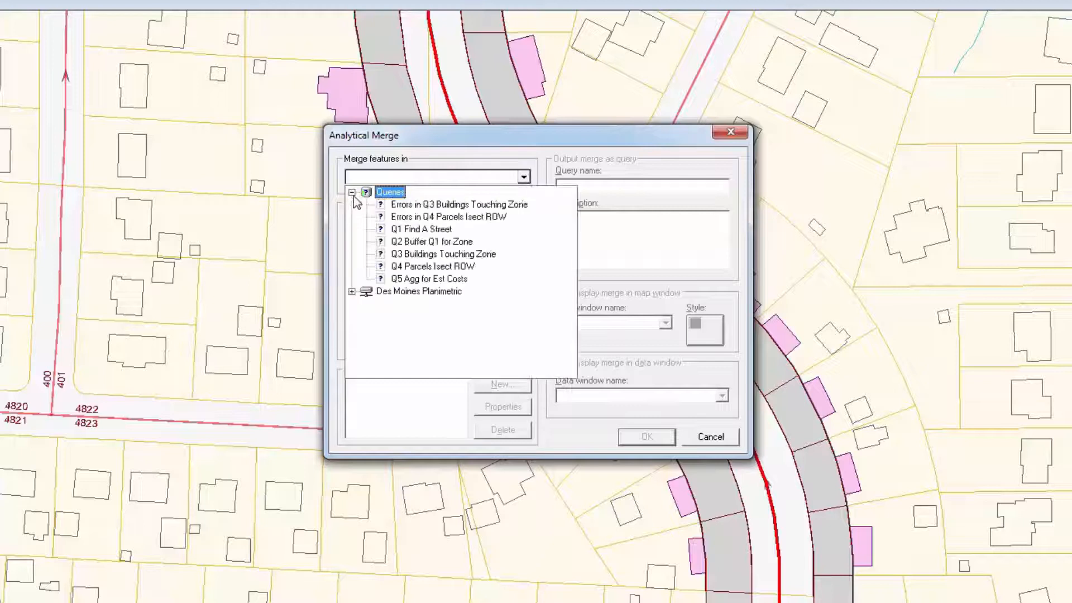
left_click(414, 279)
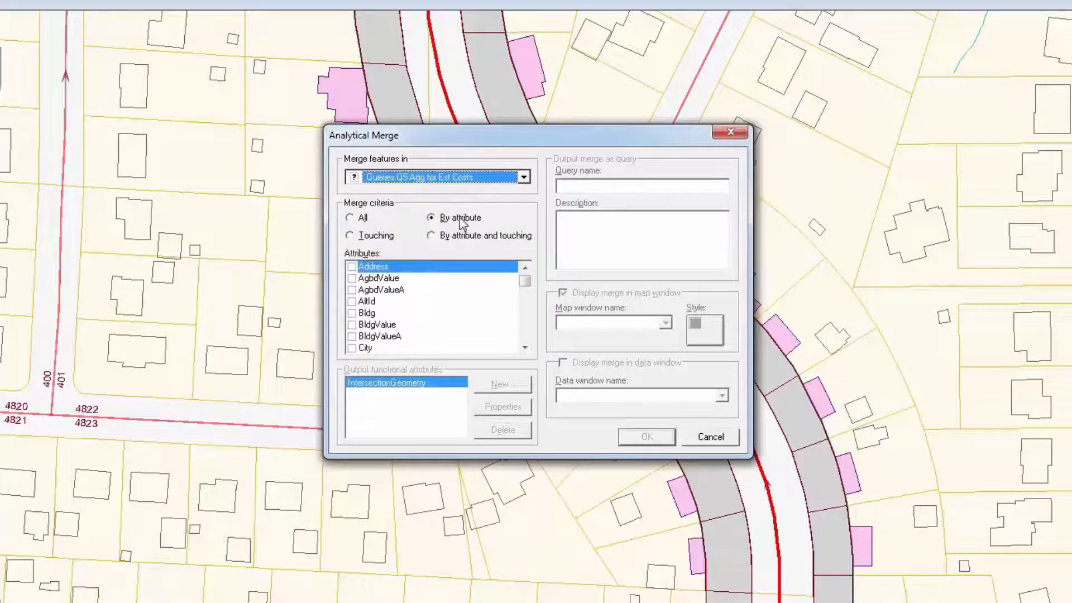
left_click(462, 220)
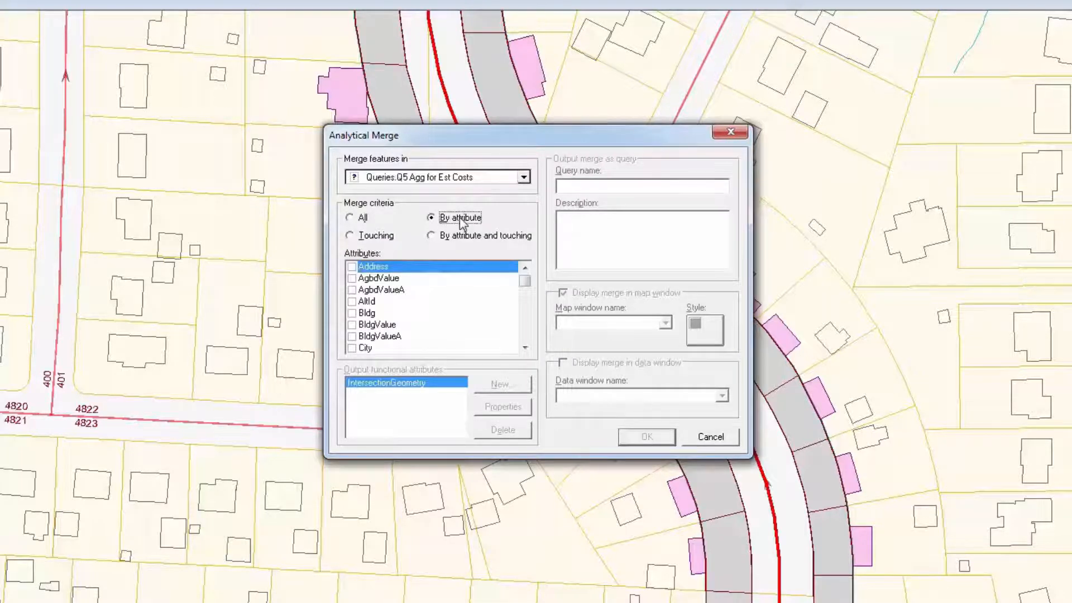
left_click(529, 320)
left_click(352, 290)
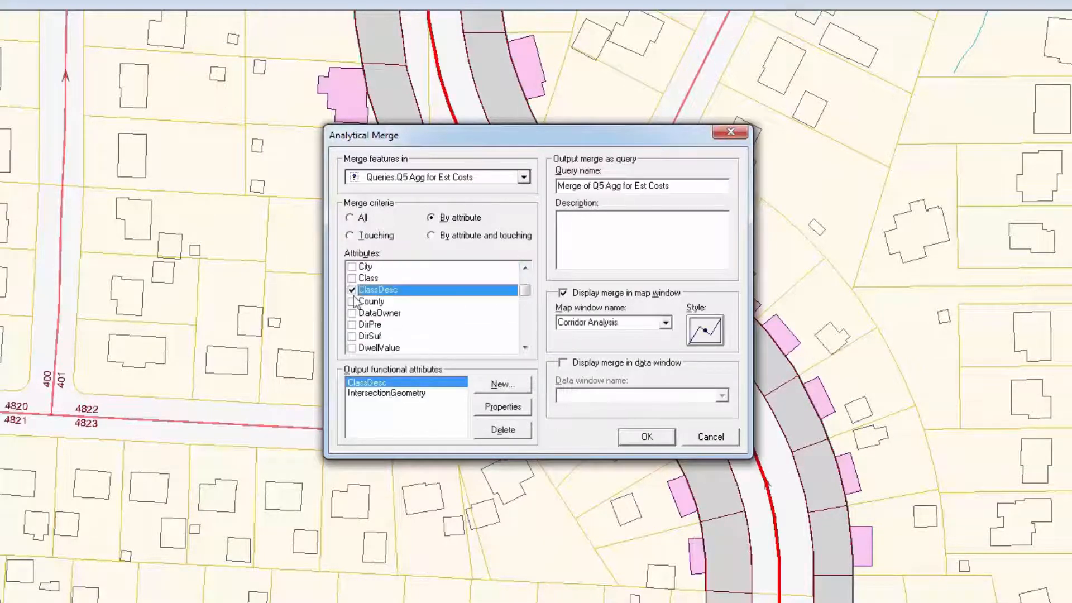
Step: Add SUM functional attributes for FA_Est_Price, FA_Isect_SqFt and FA_Num_Buildings to the merge
right_click(410, 410)
mouse_move(475, 419)
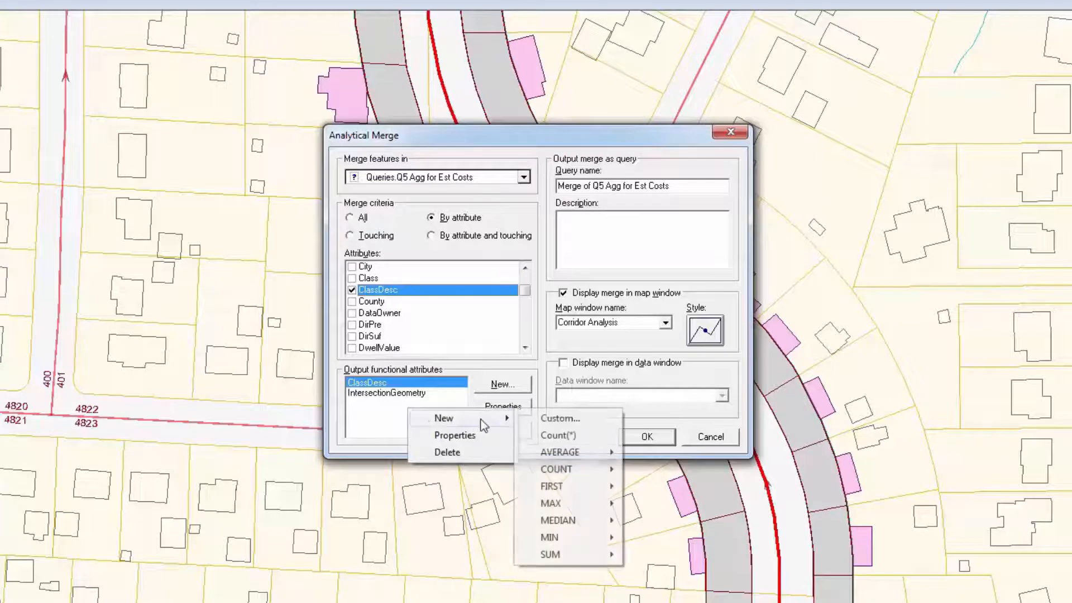
mouse_move(581, 553)
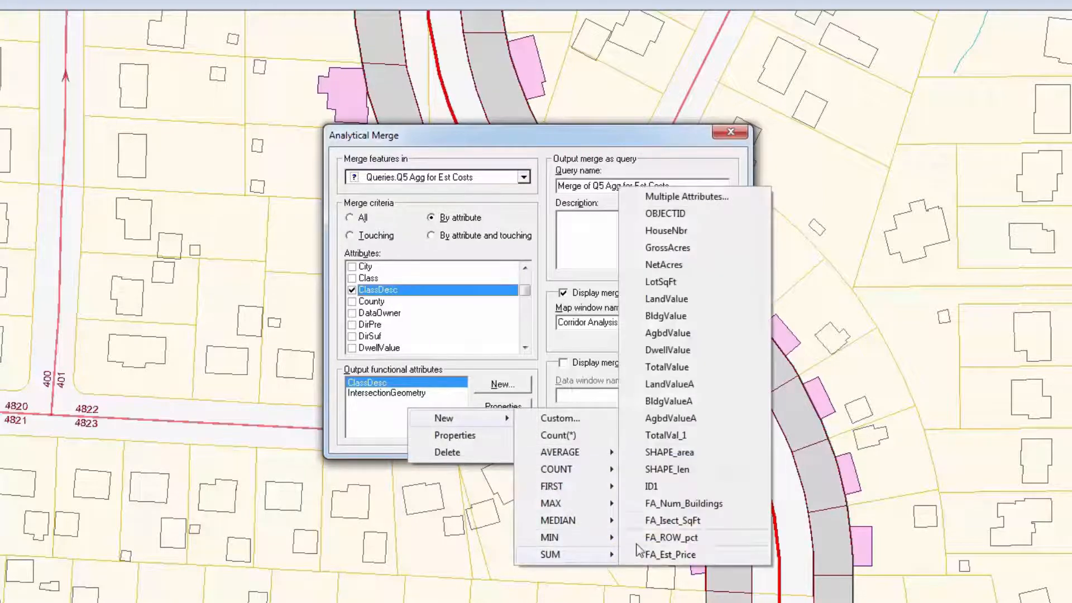
left_click(663, 197)
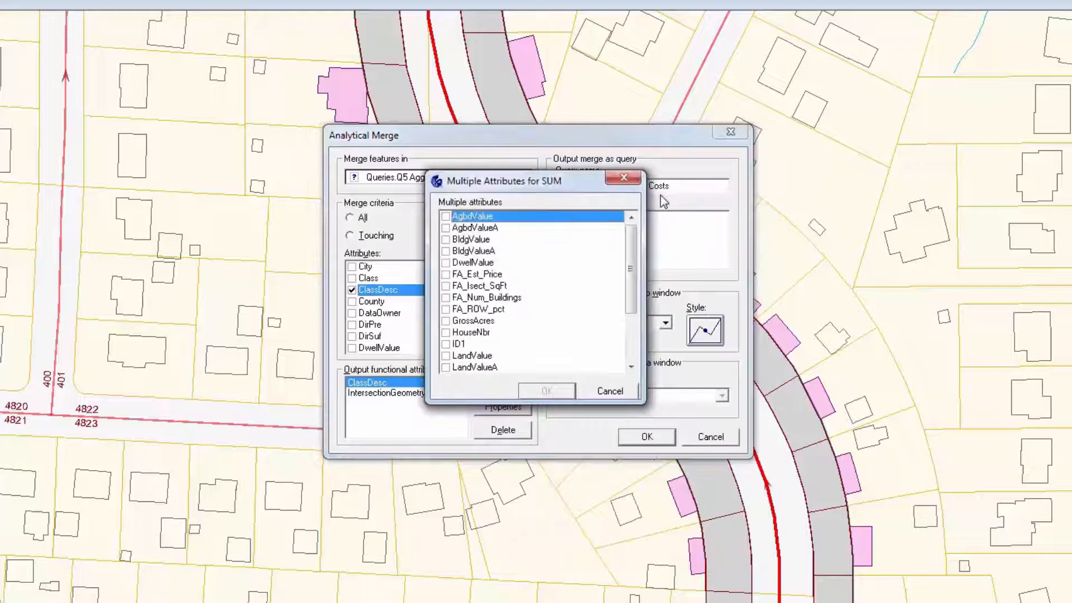
left_click(445, 275)
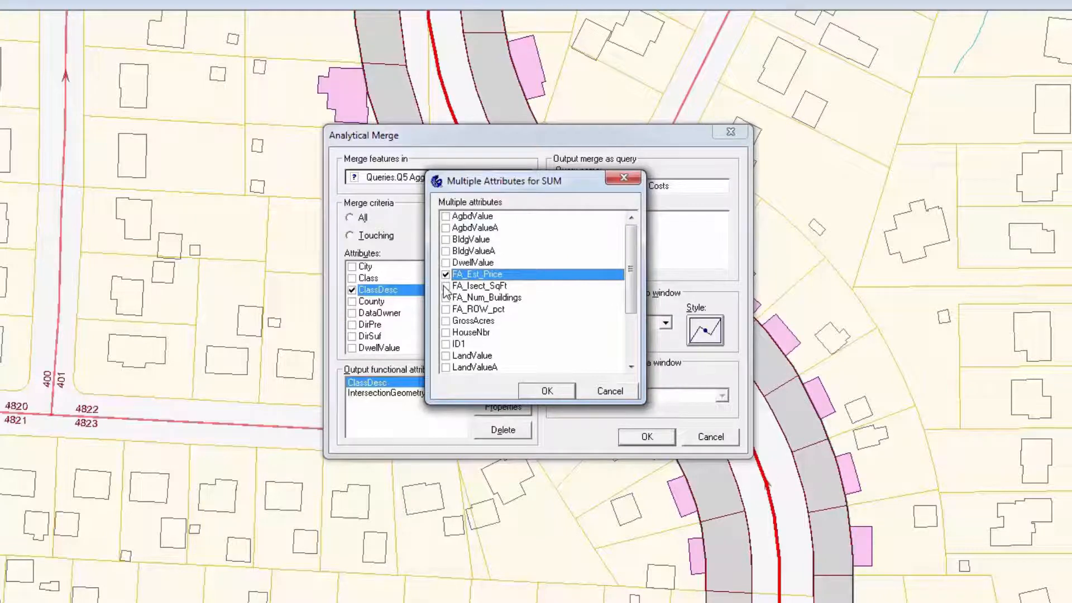
left_click(446, 286)
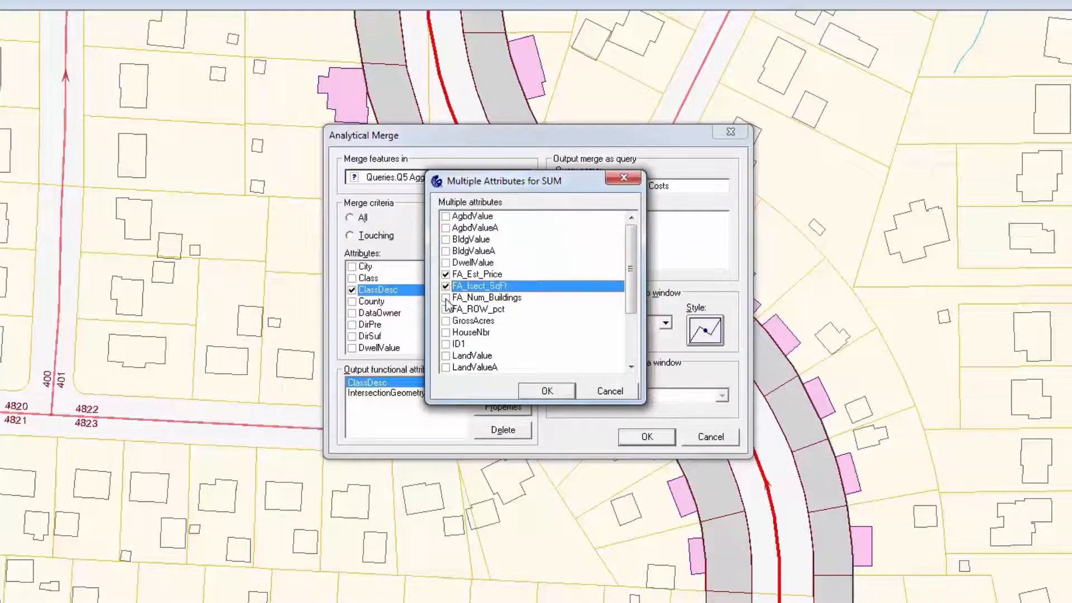
left_click(446, 298)
left_click(546, 391)
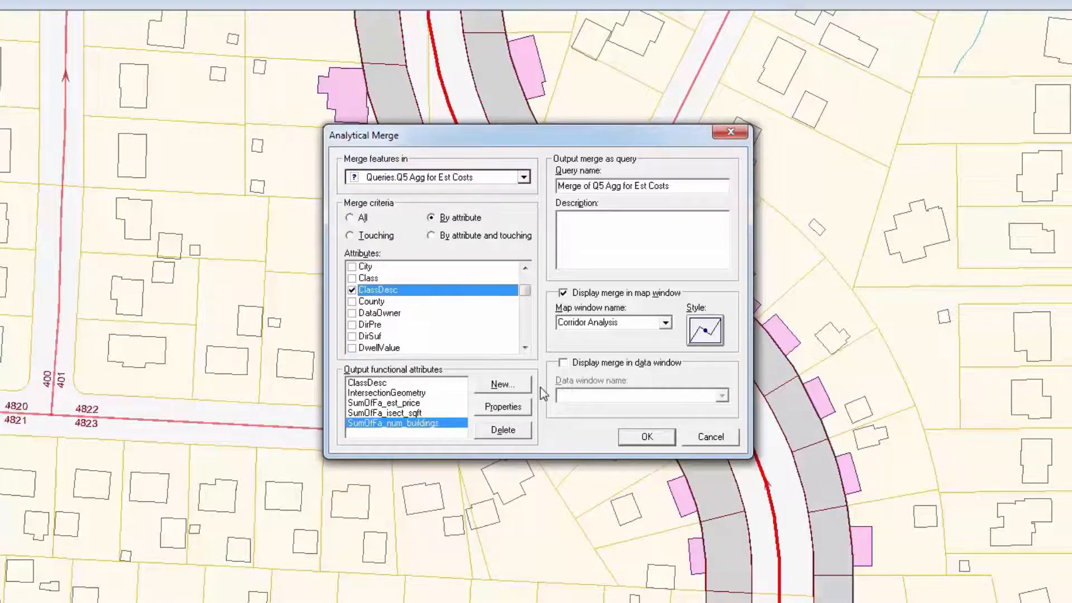
Step: Format the SumOfFa_est_price attribute as Currency with precision 2
left_click(403, 407)
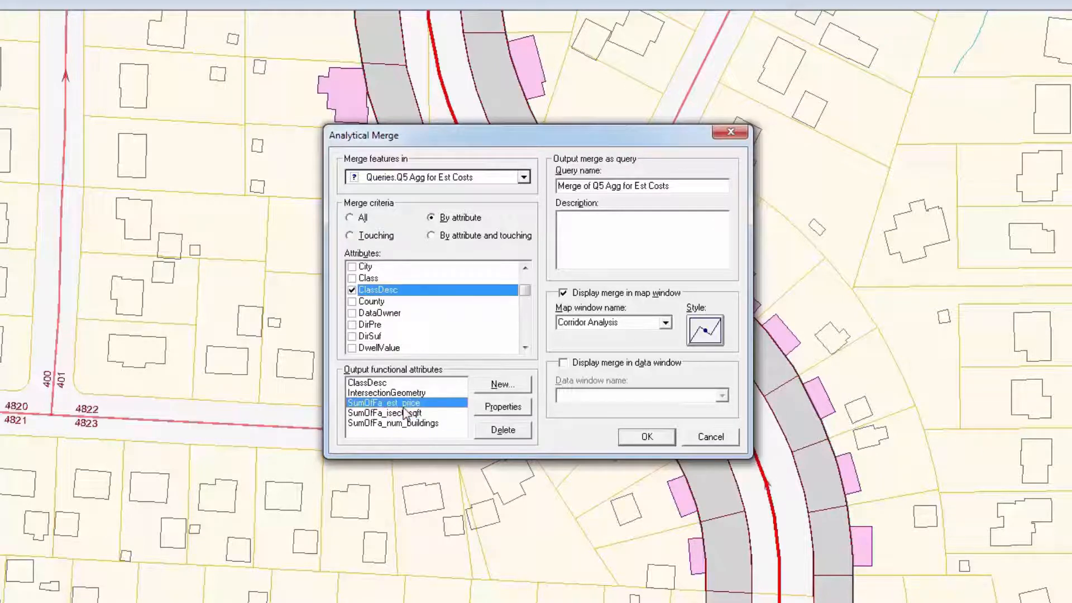
left_click(499, 407)
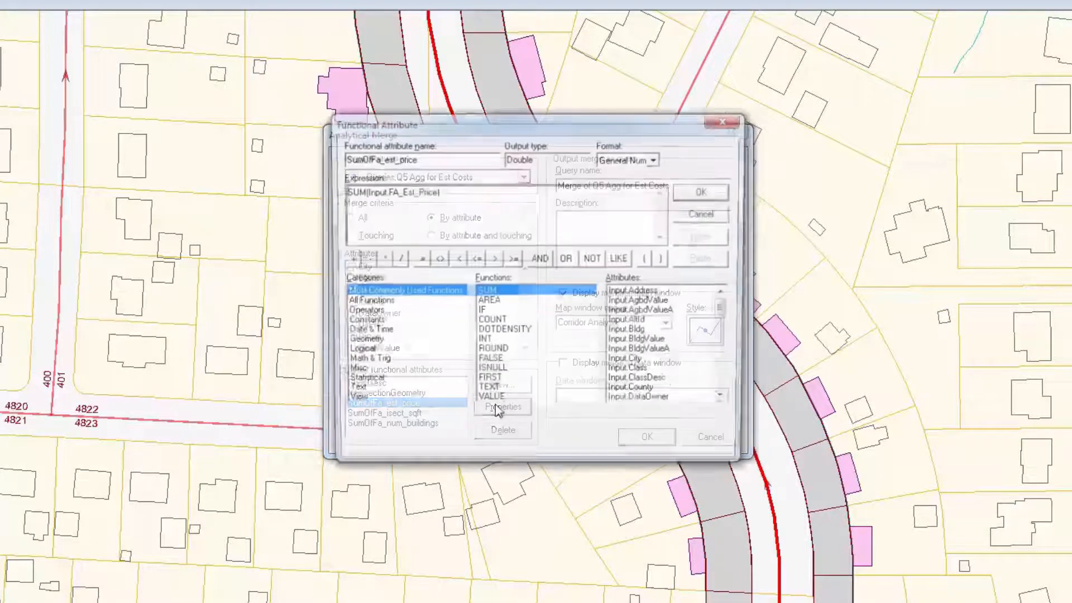
left_click(657, 159)
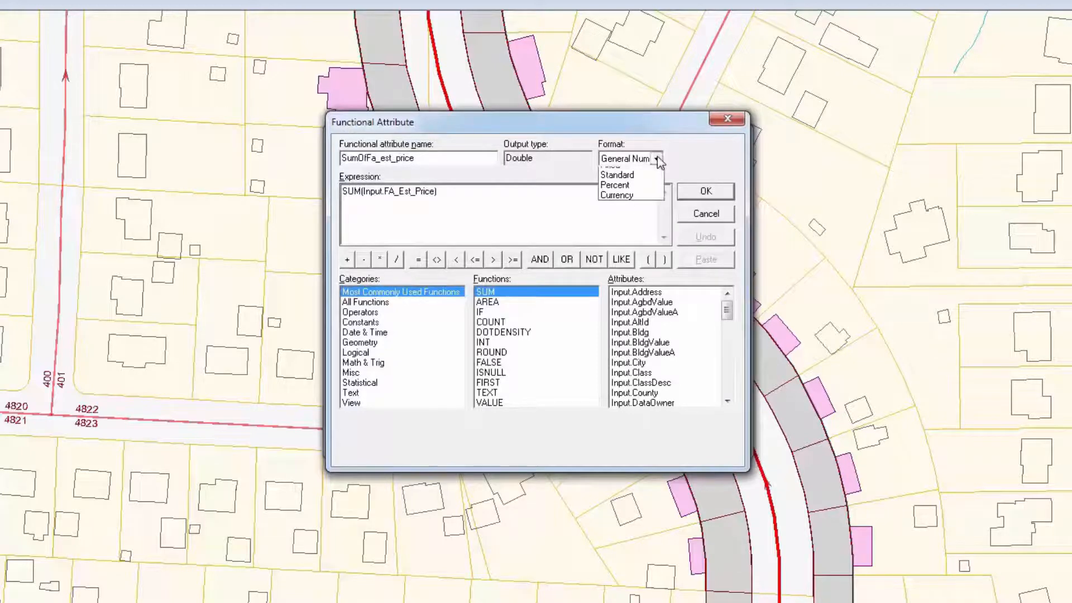
left_click(659, 213)
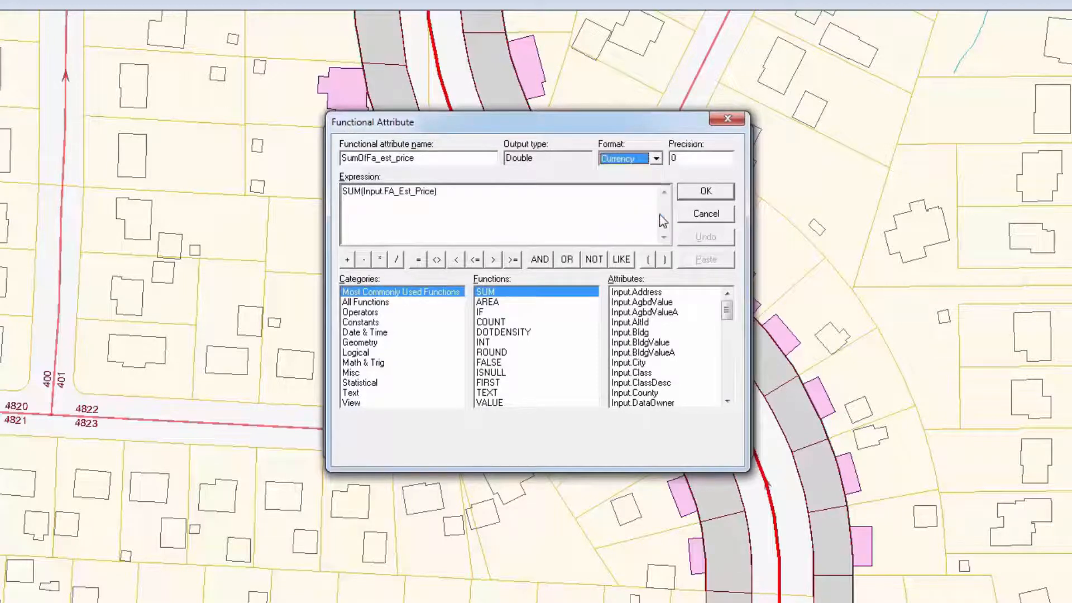
left_click(695, 160)
type("2")
key("Tab")
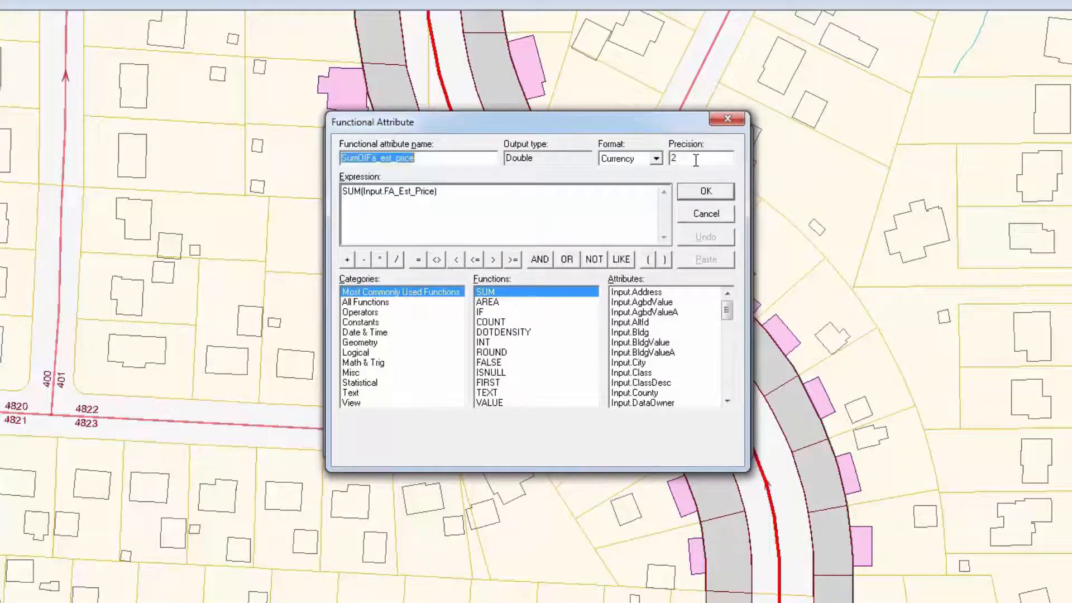
left_click(706, 192)
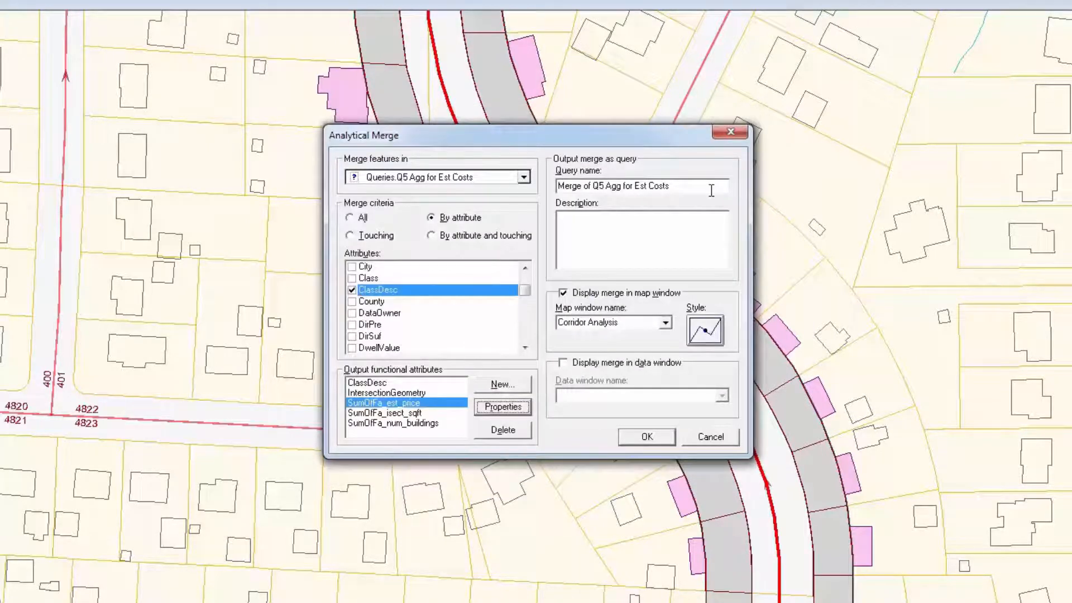
Step: Create a new functional attribute named FA_Num_Over100k and start its expression with the SUM function
left_click(524, 385)
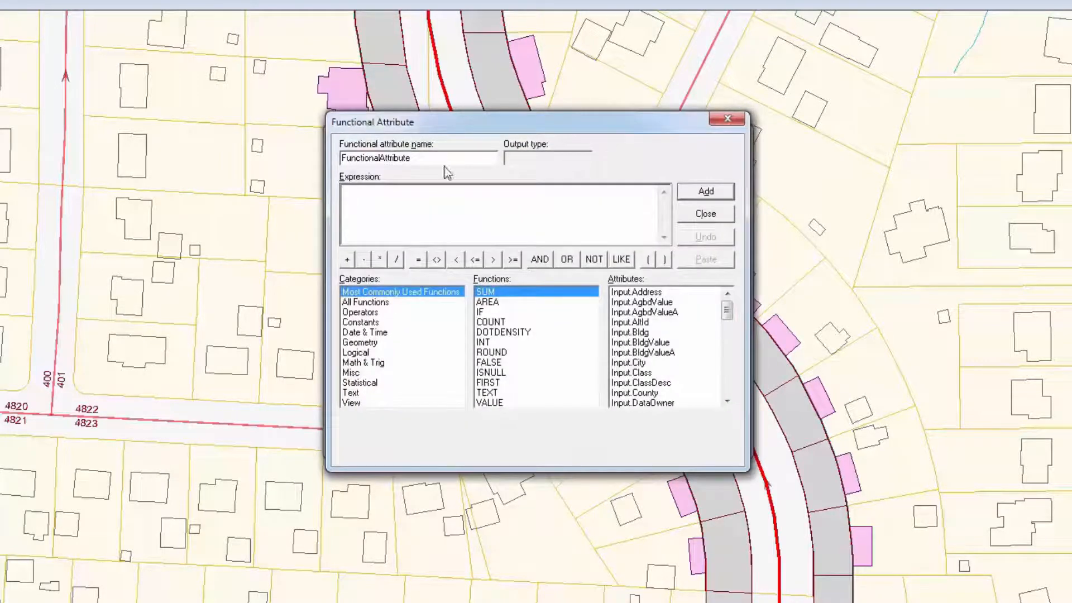
double_click(440, 158)
type("FA_Num_Over100k")
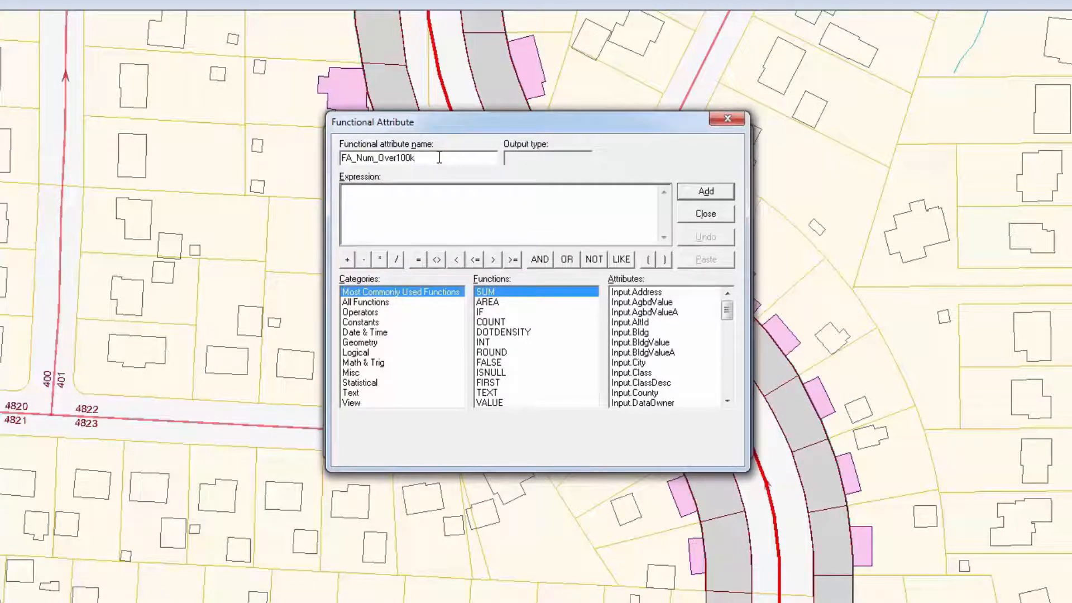
left_click(370, 384)
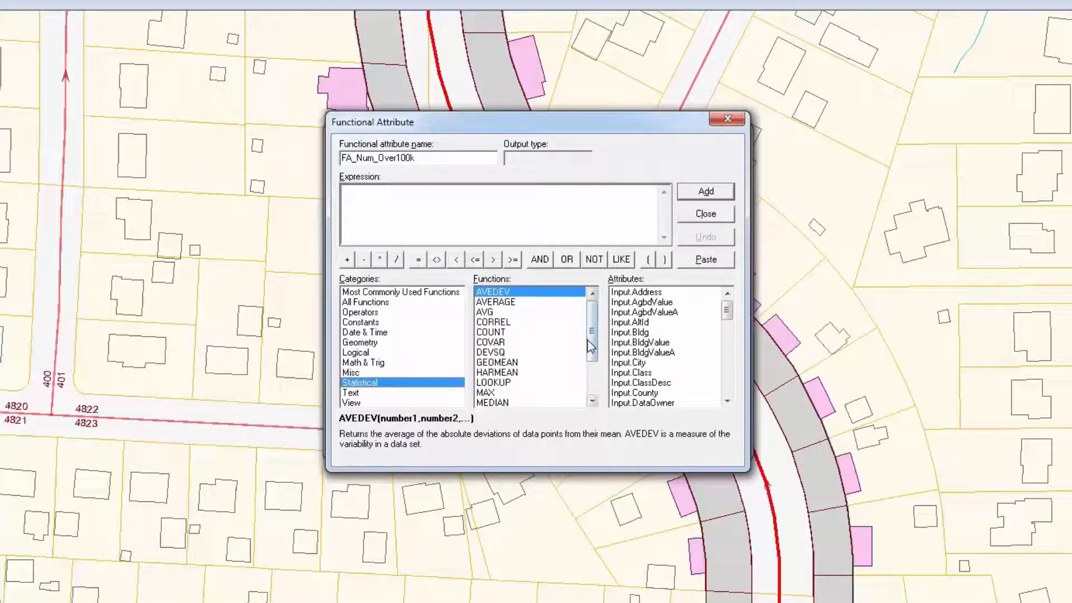
left_click_drag(592, 349, 600, 395)
double_click(485, 383)
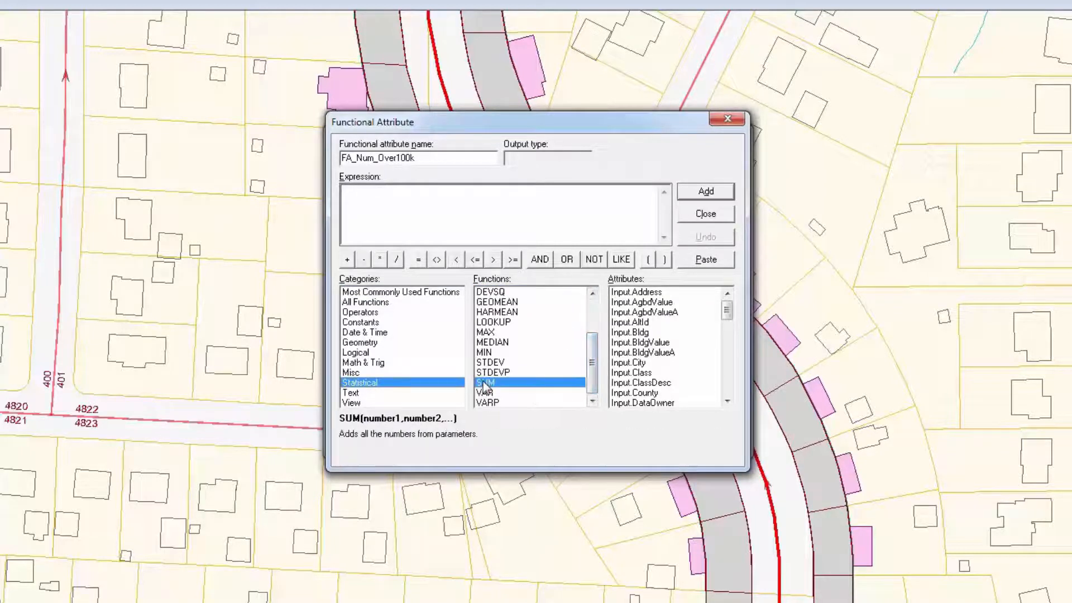
Step: Complete the expression as SUM(IF(Input.FA_Est_Price > 100000, 1, 0)), add it and close the functional attribute dialog
left_click(360, 353)
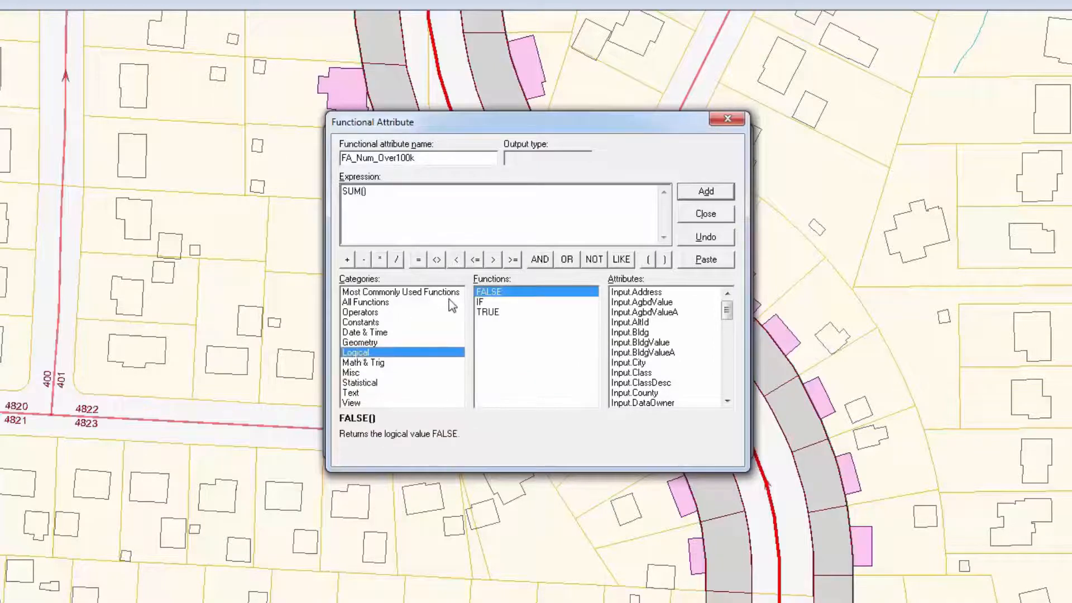
double_click(481, 303)
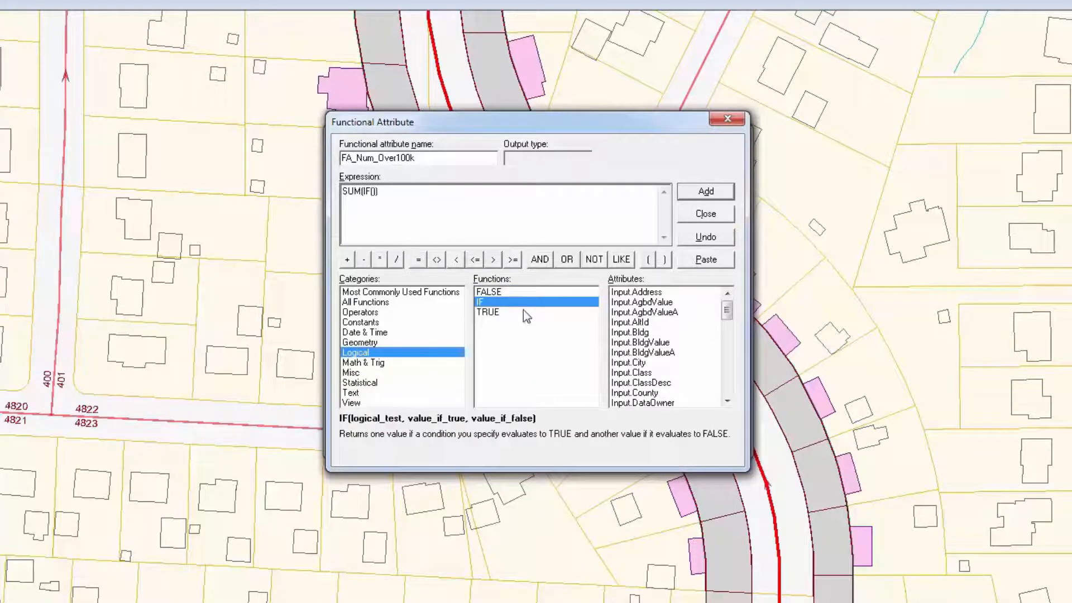
left_click_drag(726, 310, 726, 331)
double_click(665, 373)
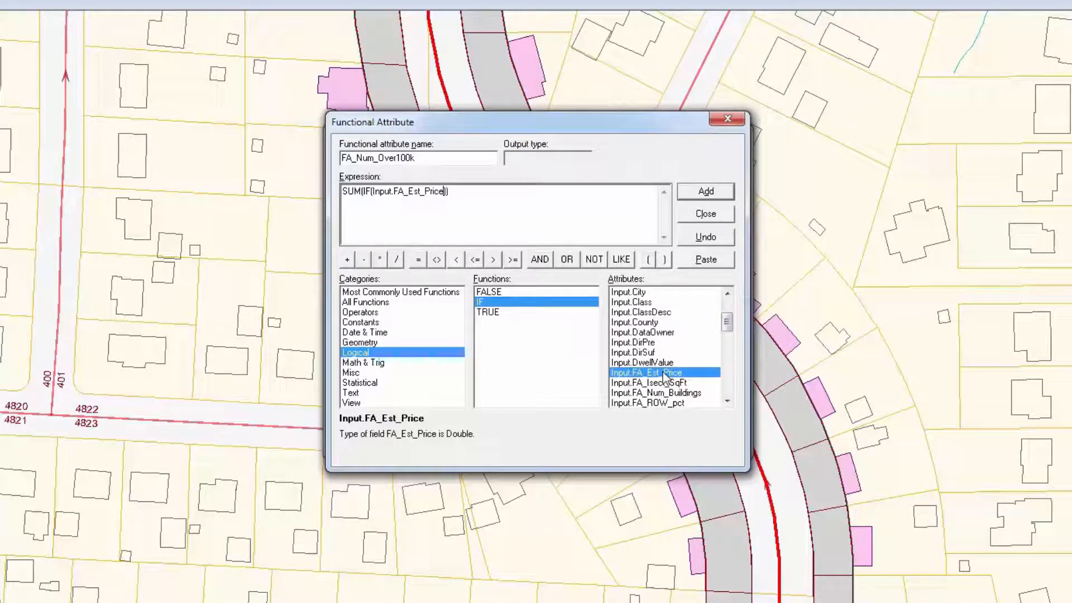
left_click(492, 259)
type("100000, 1, 0")
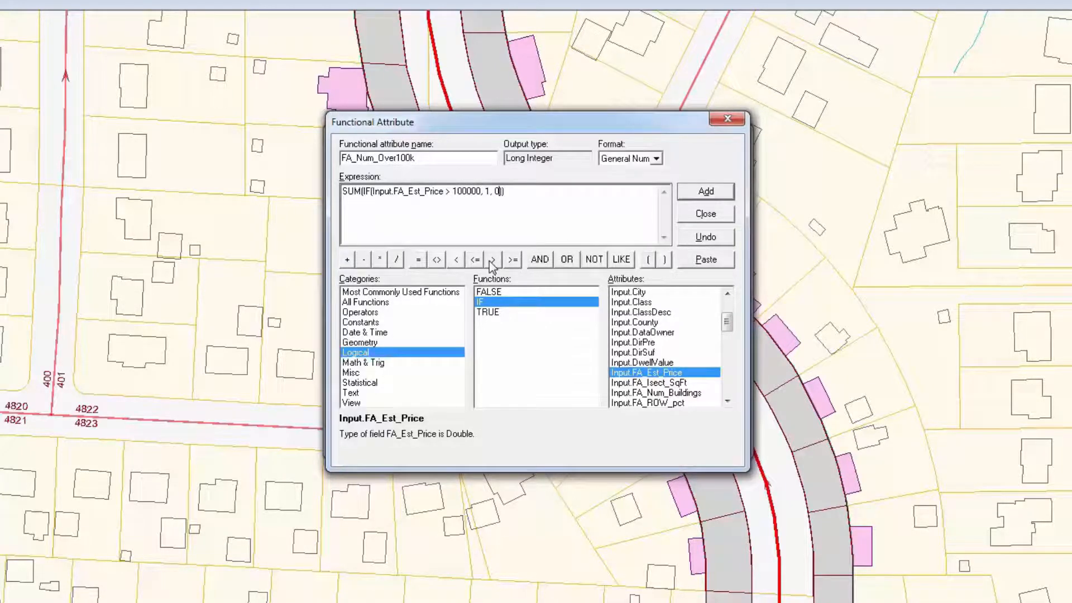
left_click(731, 193)
left_click(723, 216)
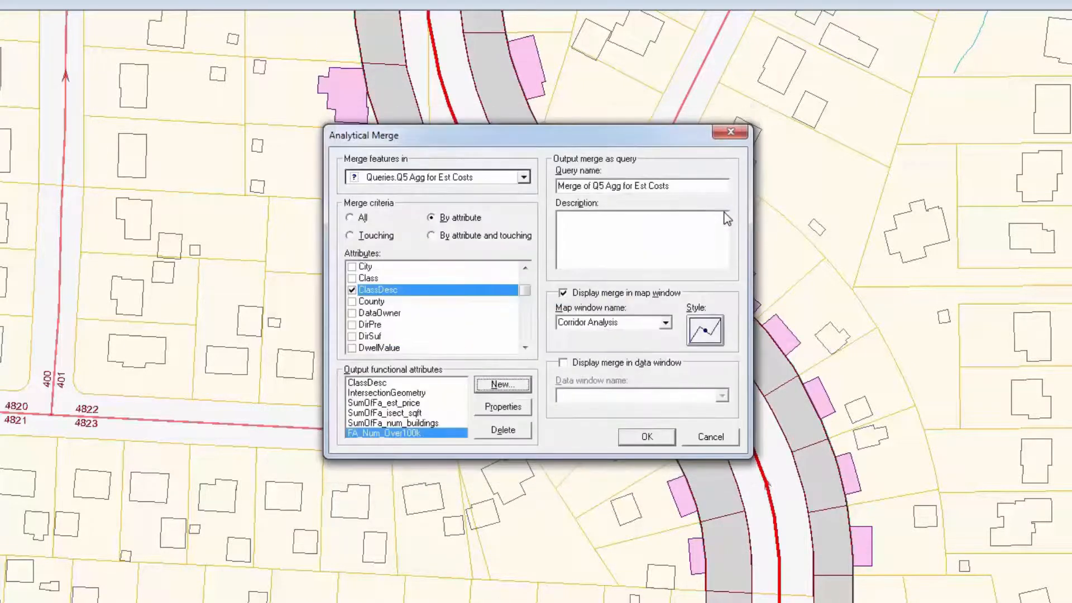
Step: Describe the merge as 'Merge of Q5 Agg for Est Costs based on the parcel class' and name the query Q6 Cost by Class
left_click(700, 187)
key("ctrl+c")
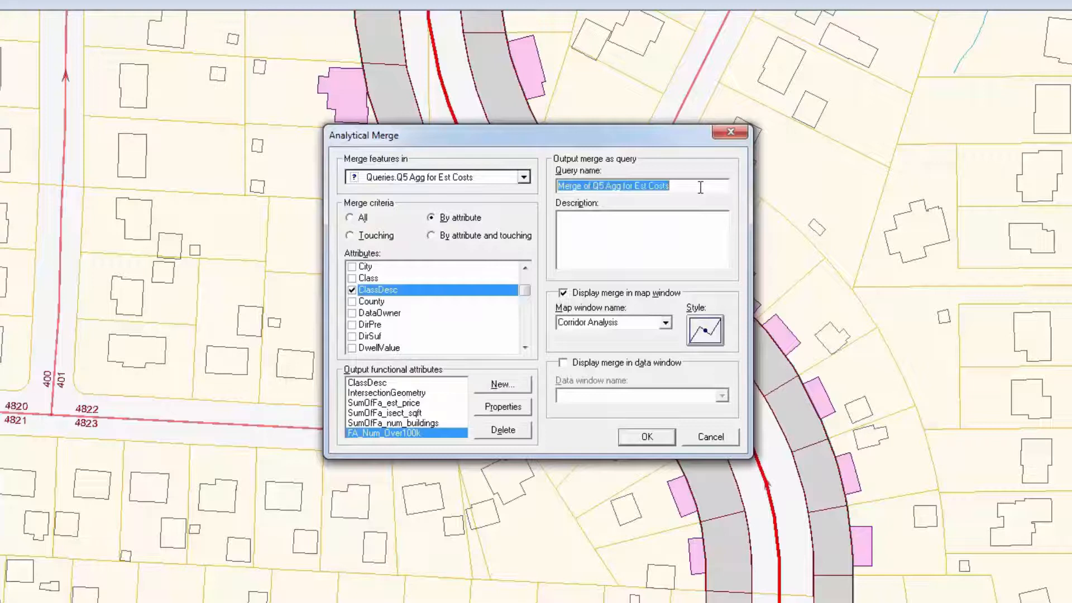
left_click(691, 221)
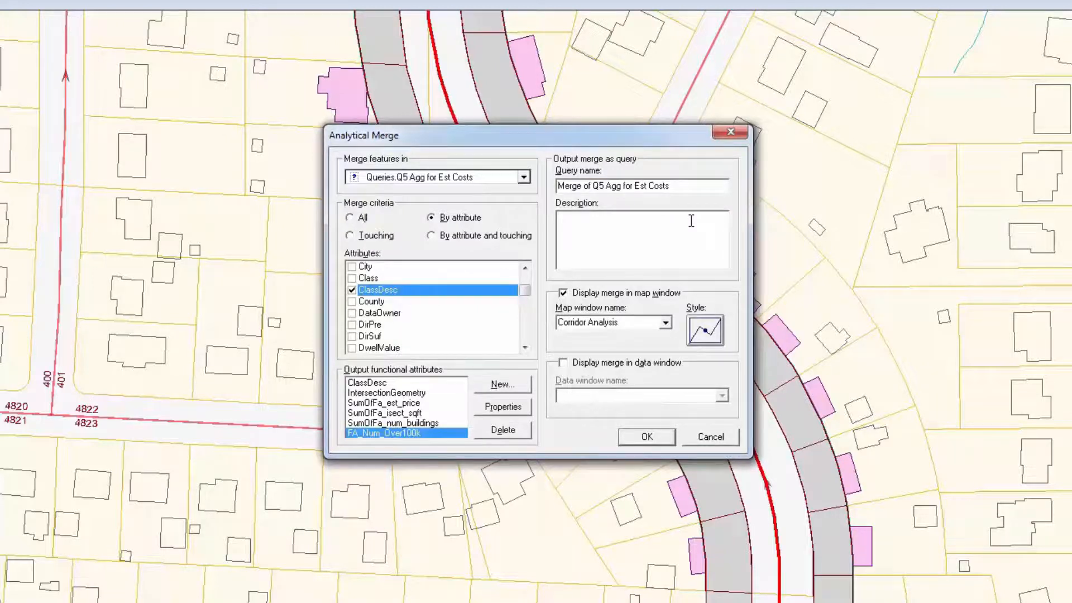
key("ctrl+v")
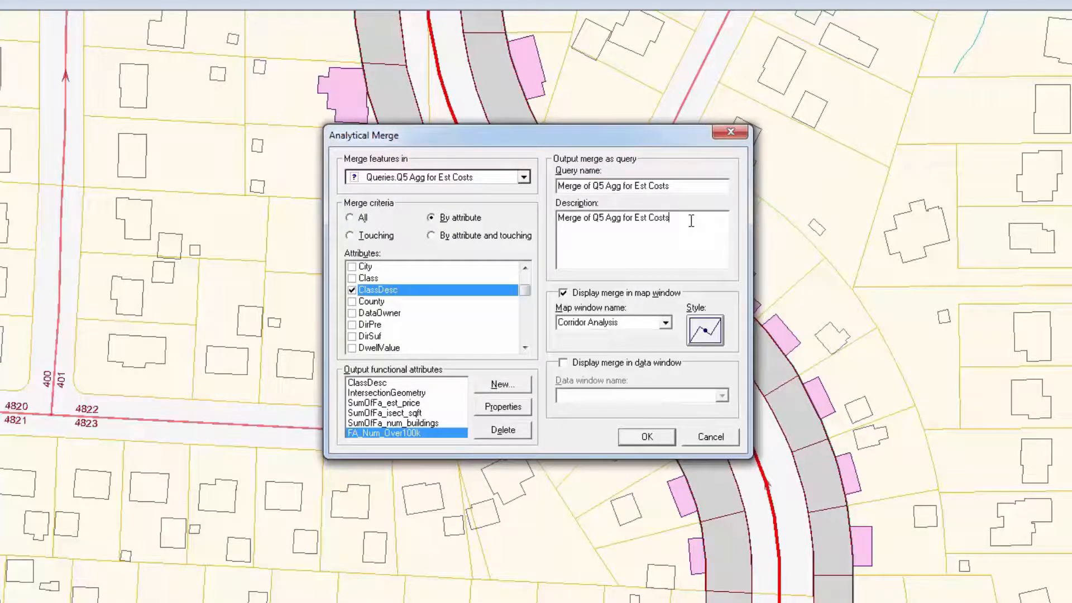
type("based on the parcel class")
left_click(706, 183)
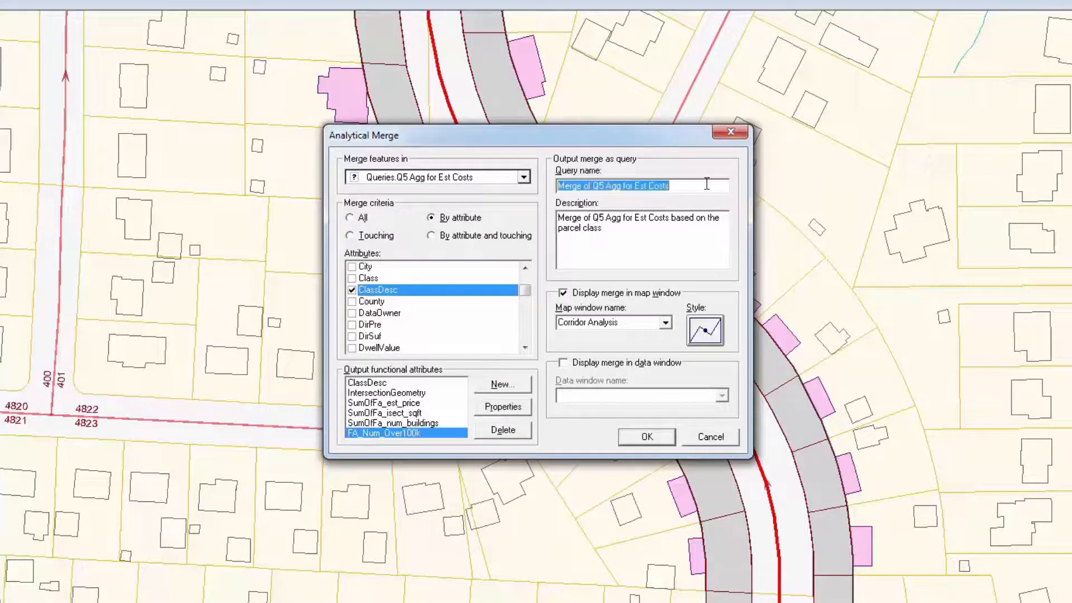
type("Q6 Cost b")
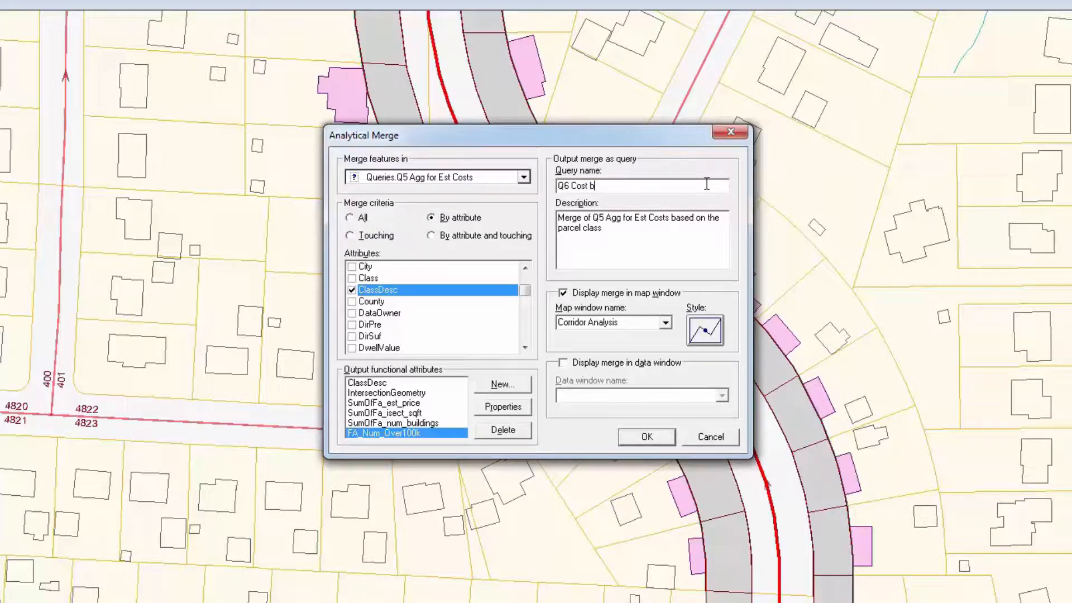
type("y Class")
Step: Show the merge result in a data window instead of the map window and run the merge
left_click(668, 296)
left_click(668, 296)
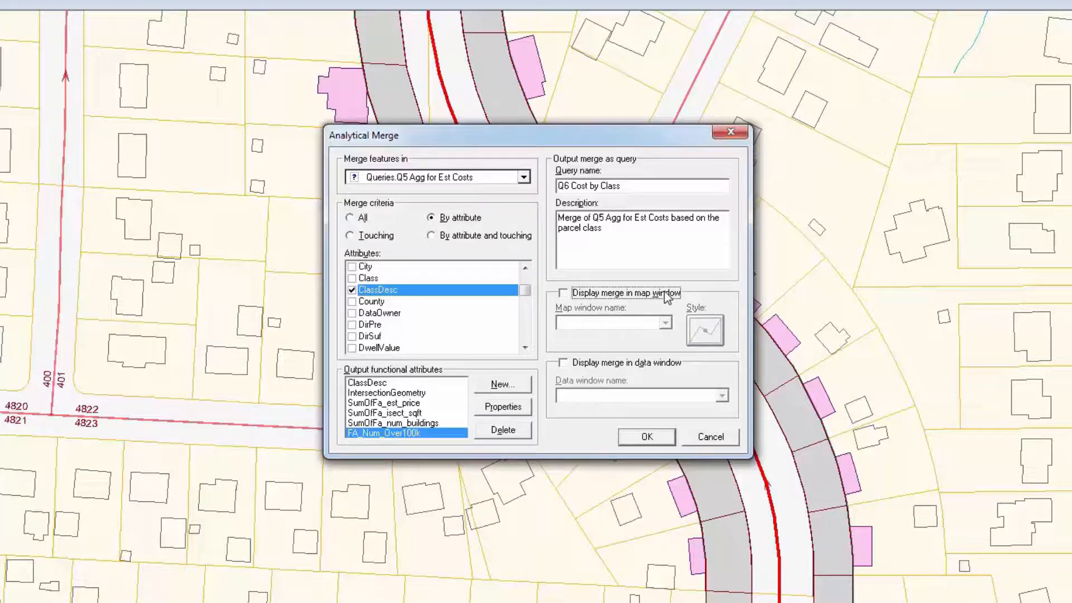
left_click(627, 365)
left_click(648, 435)
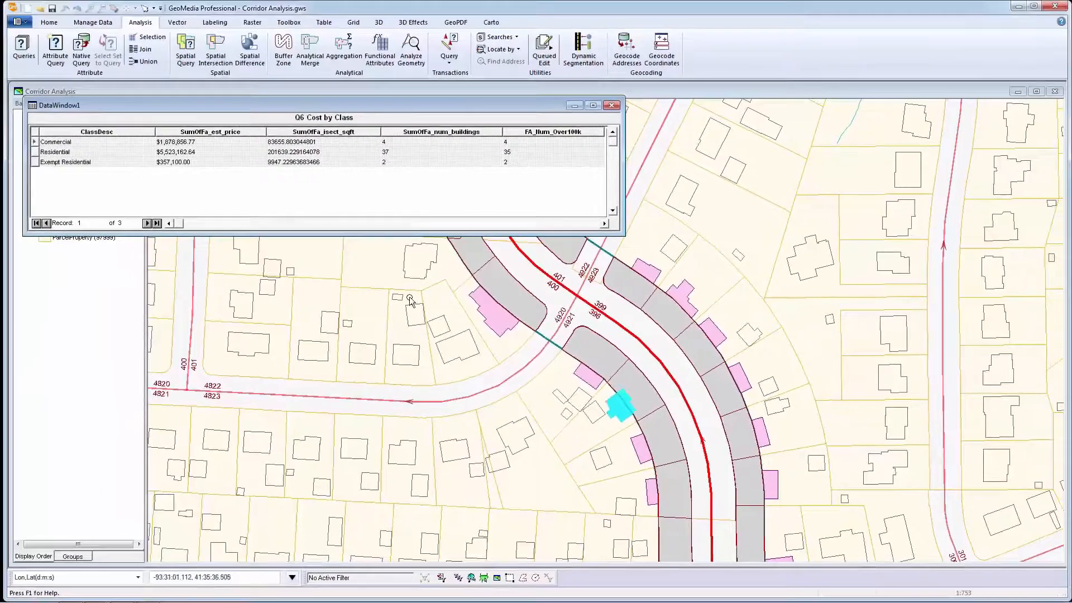
Step: Examine the column statistics of the SumOfFa_est_price column in the data window
left_click(239, 133)
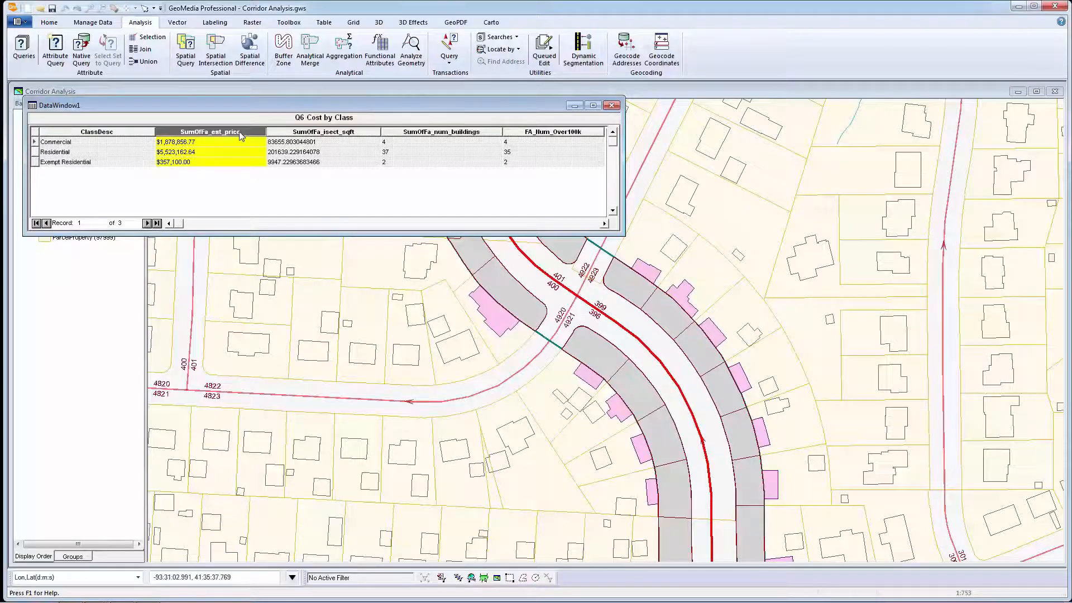
left_click(321, 26)
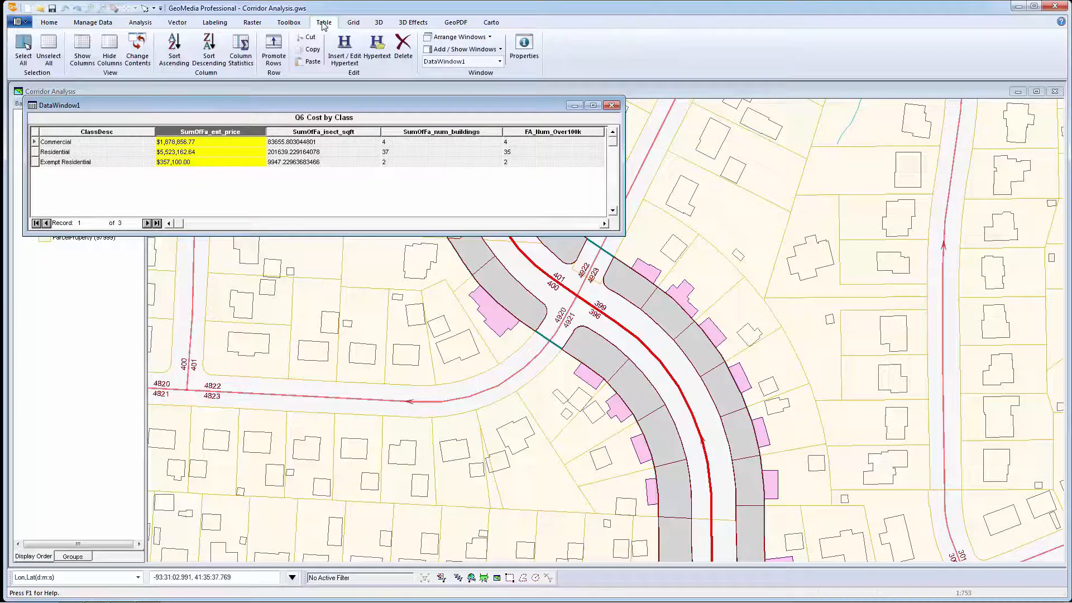
left_click(243, 66)
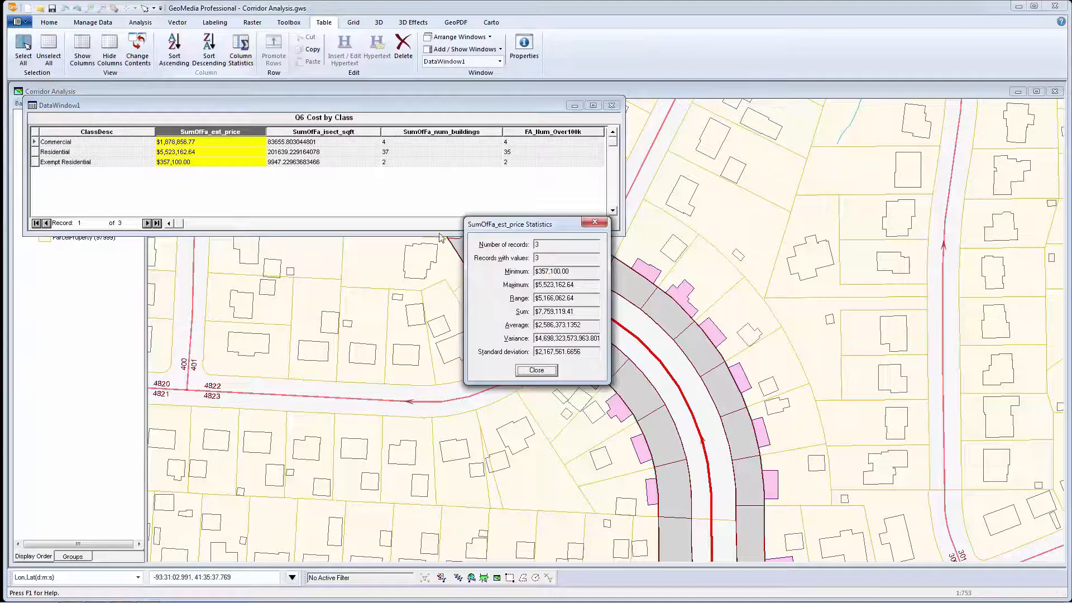
left_click(595, 312)
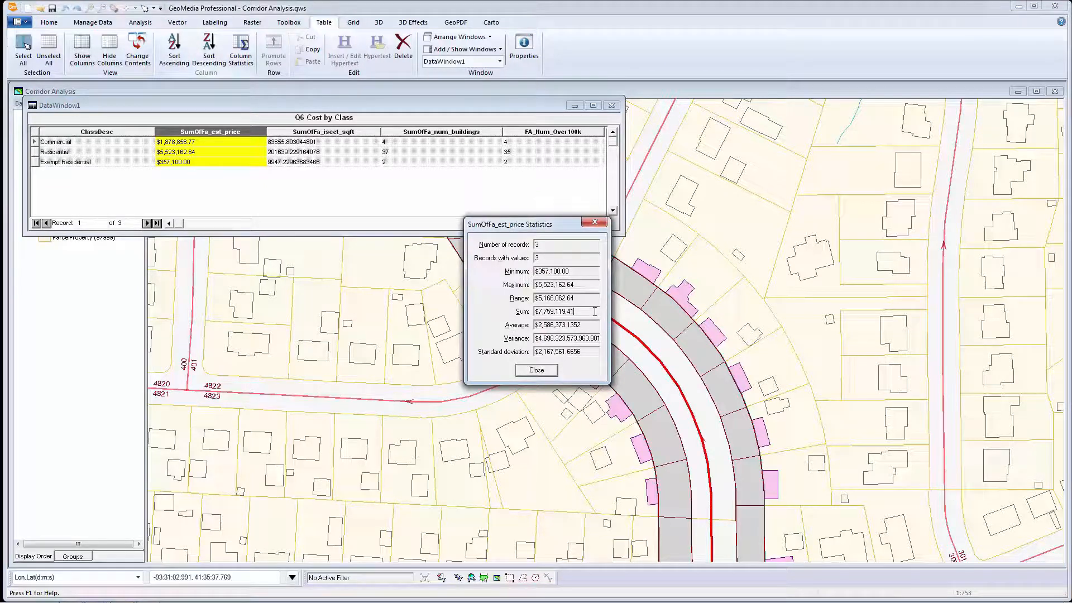